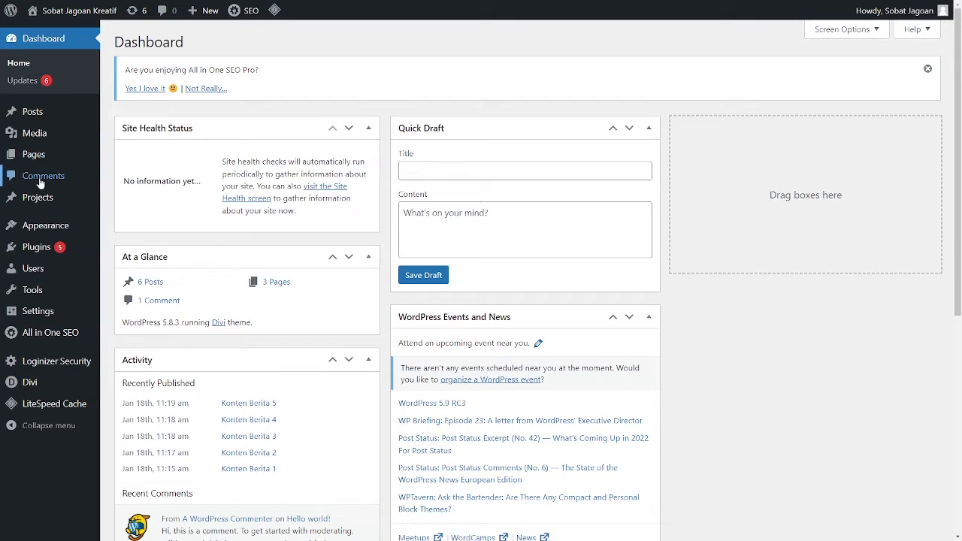
- Create a new page titled "Tentang Kami"
{"action": "mouse_move", "coordinate": [42, 157]}
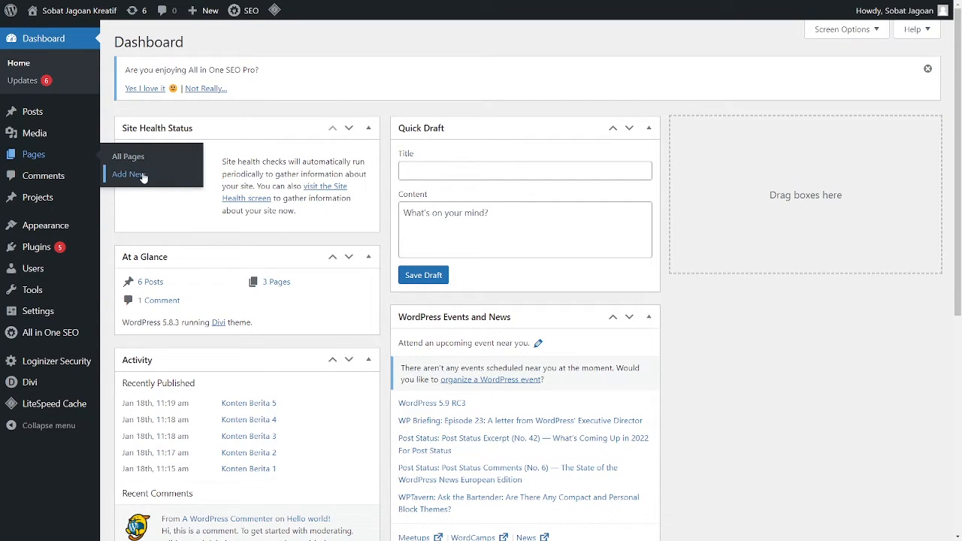
{"action": "left_click", "coordinate": [129, 173]}
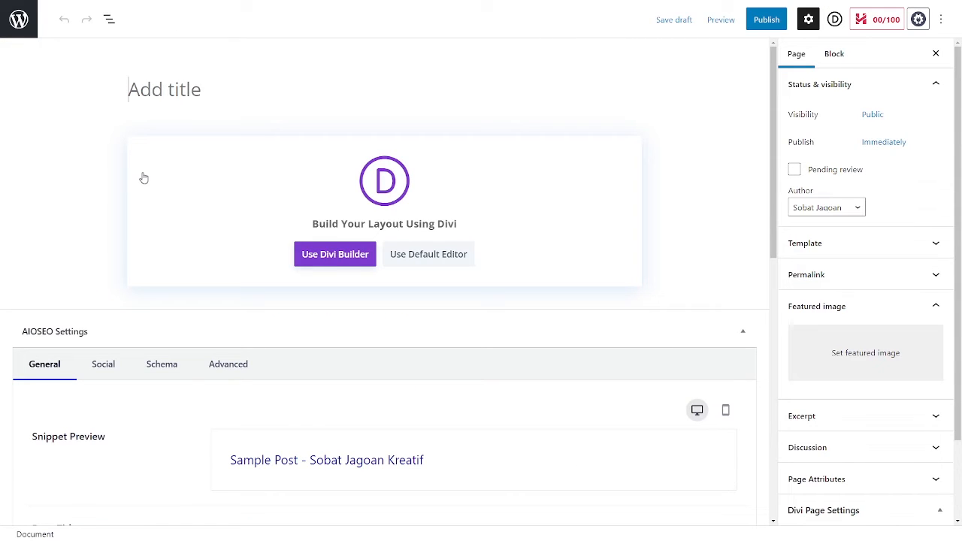
{"action": "type", "text": "T"}
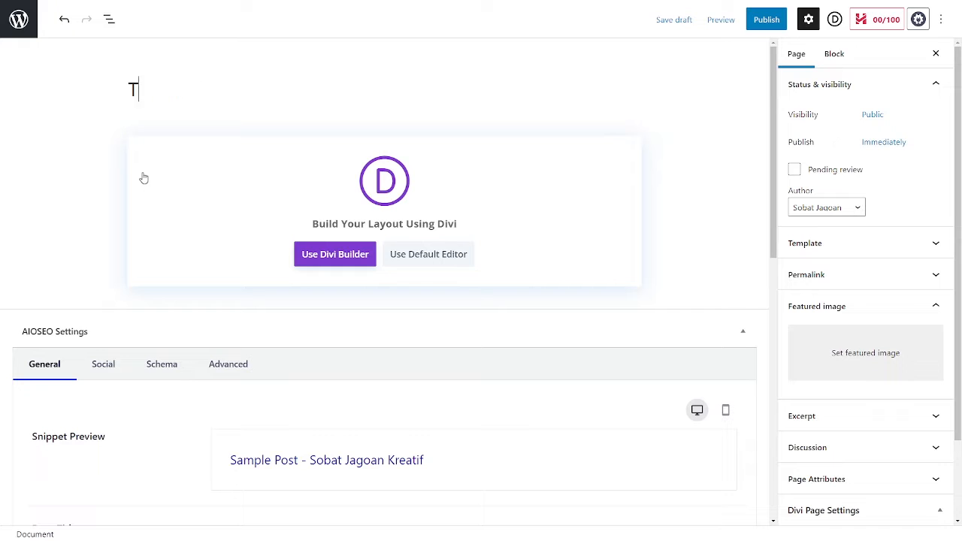
{"action": "type", "text": "entang Kami"}
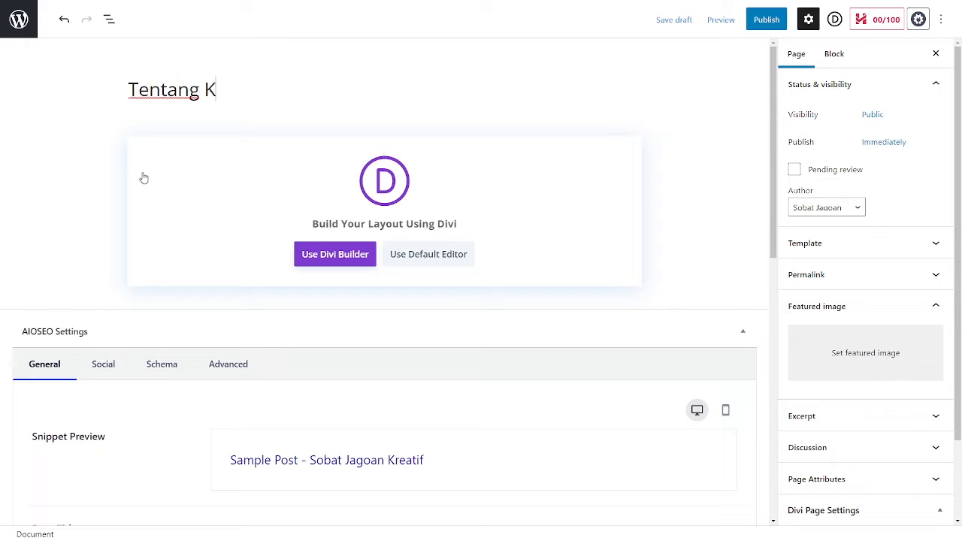
- Open the page in Divi Builder and start building it from scratch
{"action": "left_click", "coordinate": [241, 200]}
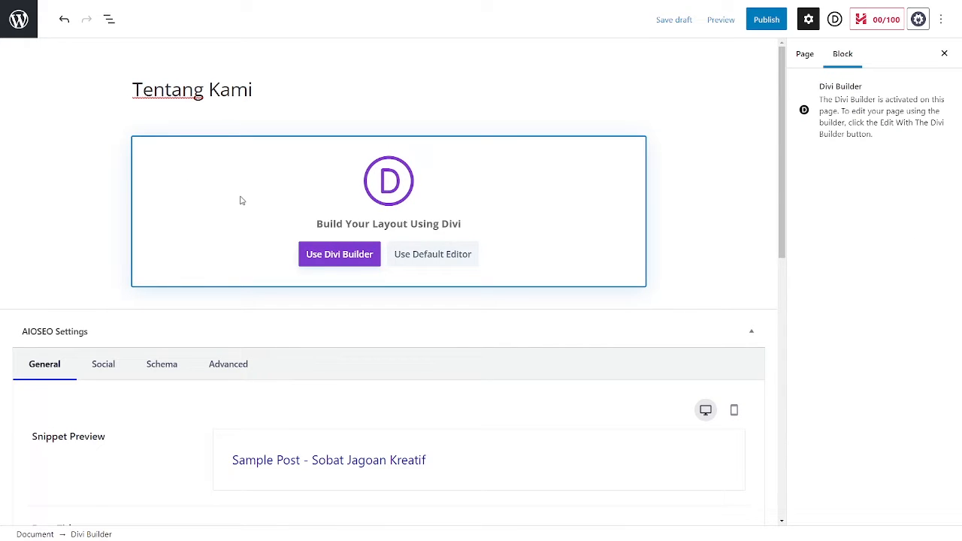
{"action": "left_click", "coordinate": [319, 256]}
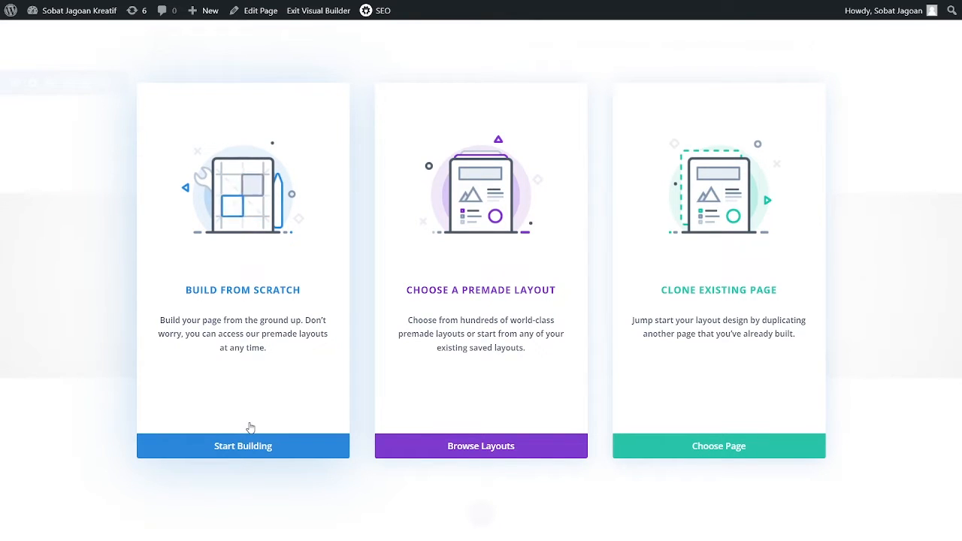
{"action": "left_click", "coordinate": [248, 450]}
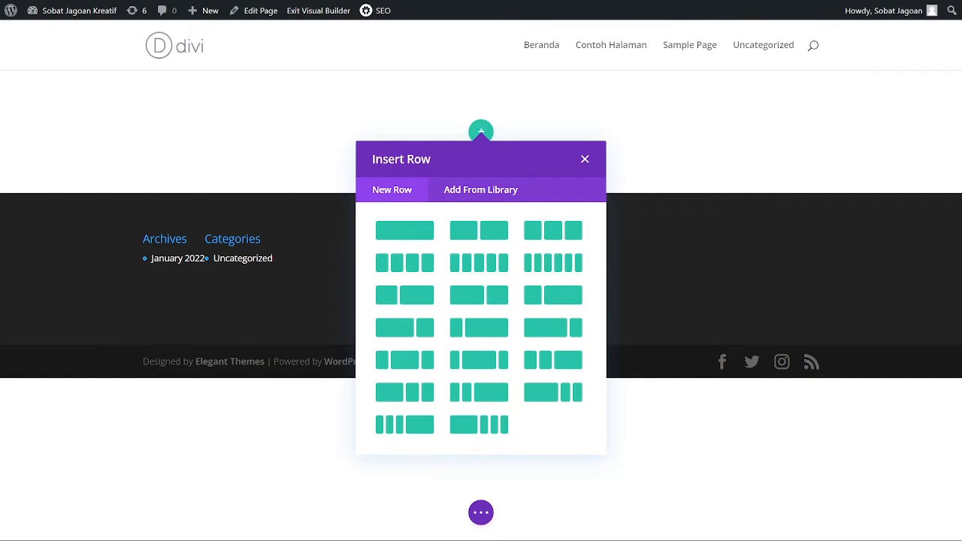
- Insert a single-column row containing a Text module
{"action": "left_click", "coordinate": [400, 234]}
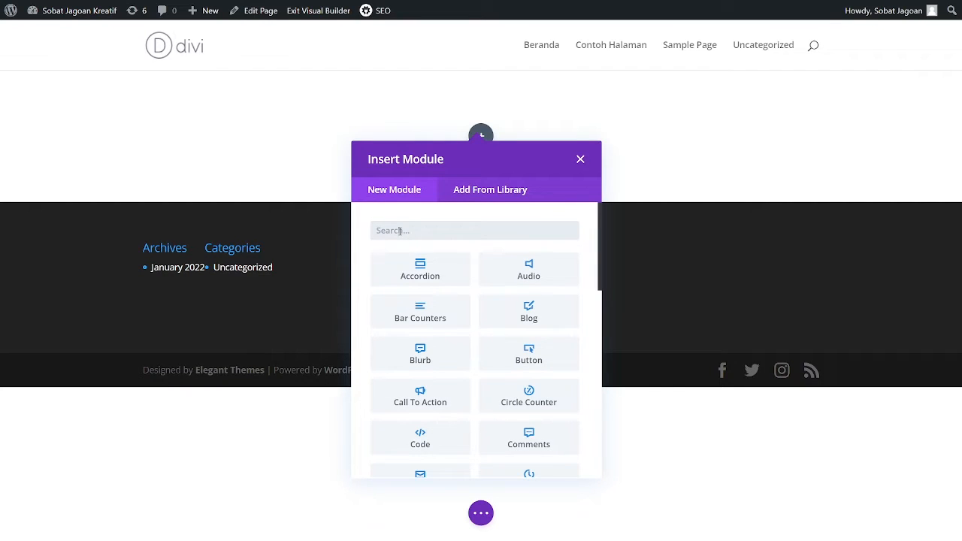
{"action": "type", "text": "text"}
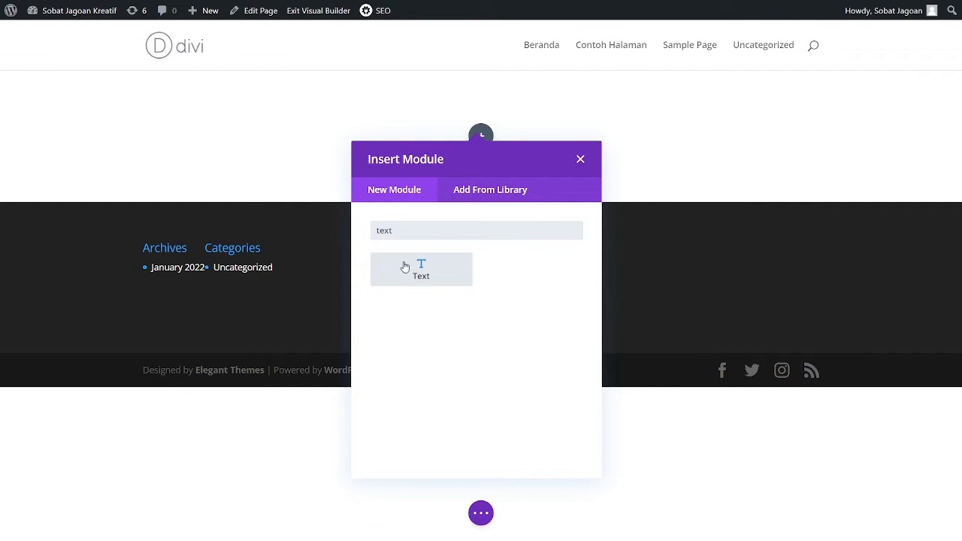
{"action": "left_click", "coordinate": [403, 267]}
- Replace the Text module's placeholder body with "Tentang Kami"
{"action": "left_click", "coordinate": [634, 383]}
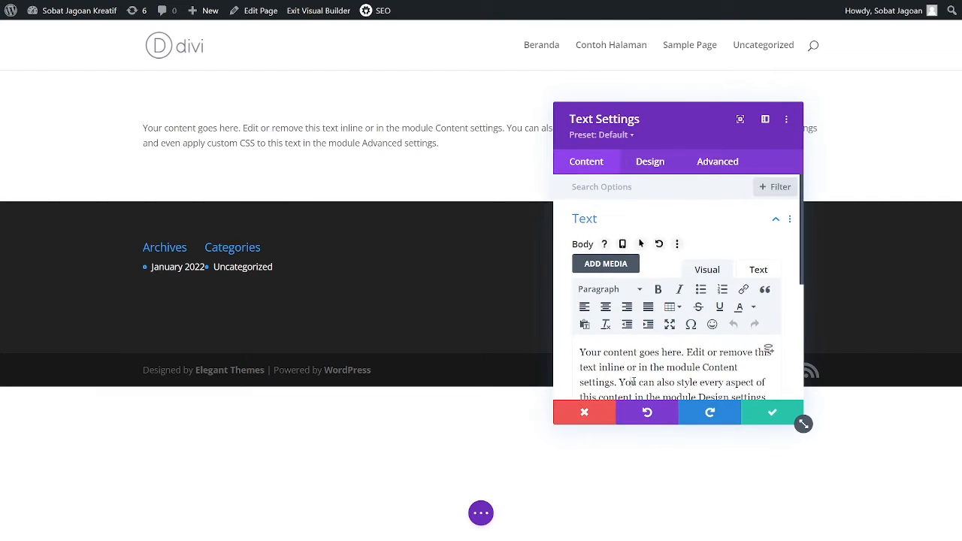
{"action": "key", "text": "ctrl+a"}
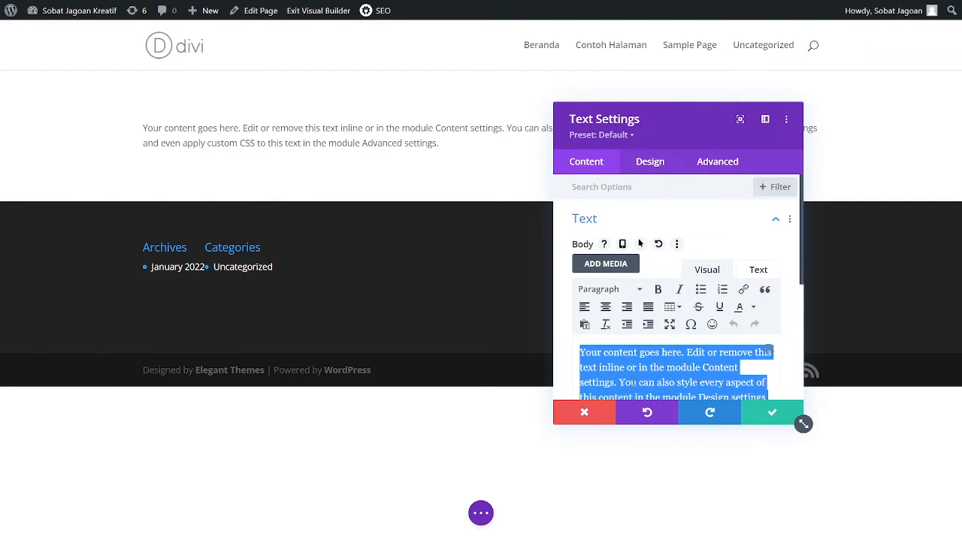
{"action": "type", "text": "Tentang Kami"}
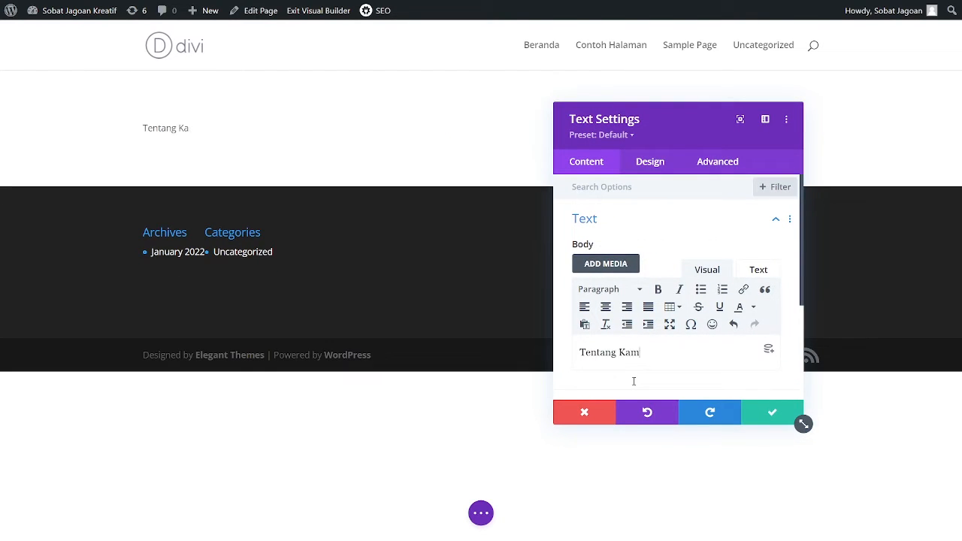
- Center-align the "Tentang Kami" text in the module's design settings
{"action": "left_click", "coordinate": [652, 162]}
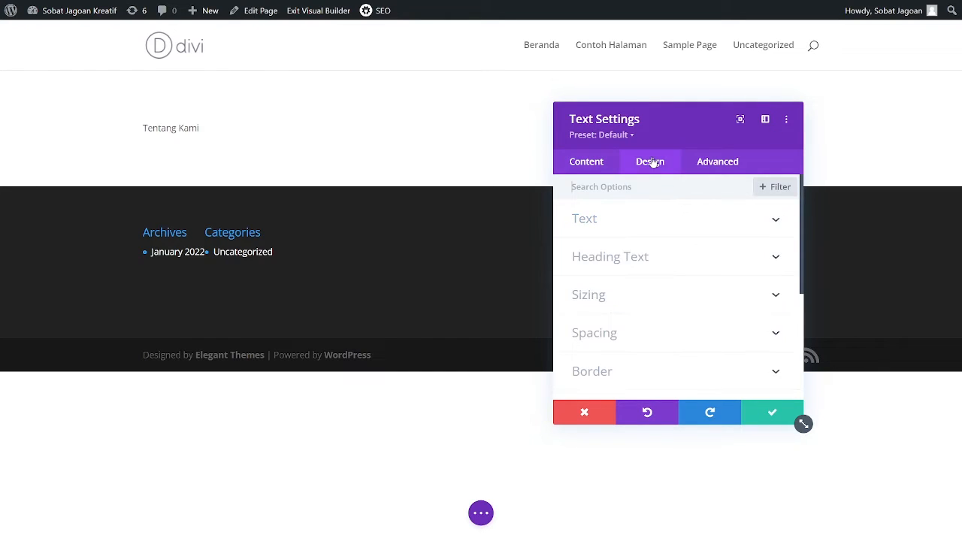
{"action": "left_click", "coordinate": [648, 222]}
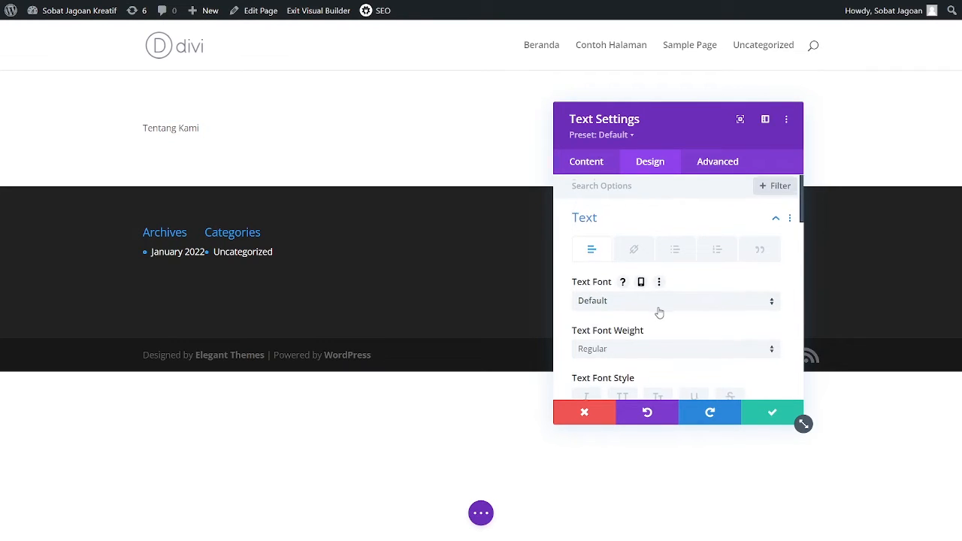
{"action": "scroll", "coordinate": [658, 312], "scroll_direction": "down", "scroll_amount": 8}
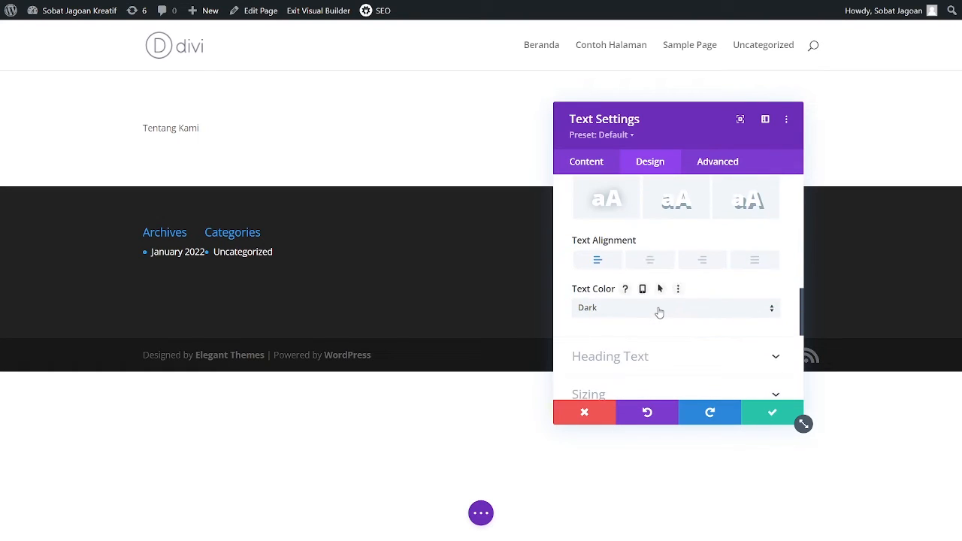
{"action": "scroll", "coordinate": [659, 312], "scroll_direction": "up", "scroll_amount": 1}
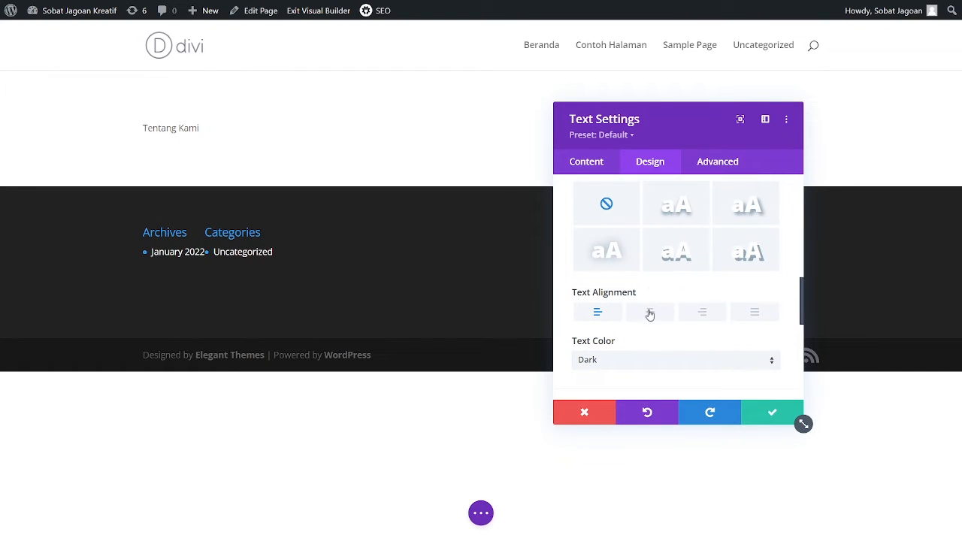
{"action": "left_click", "coordinate": [651, 319]}
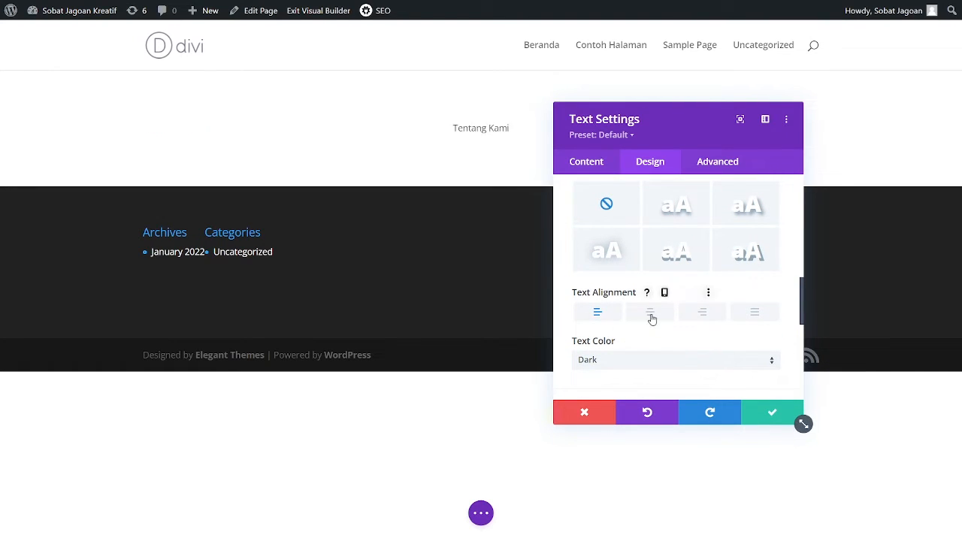
- Set the "Tentang Kami" text size to 35px, moving the settings window clear of the heading
{"action": "scroll", "coordinate": [653, 319], "scroll_direction": "up", "scroll_amount": 7}
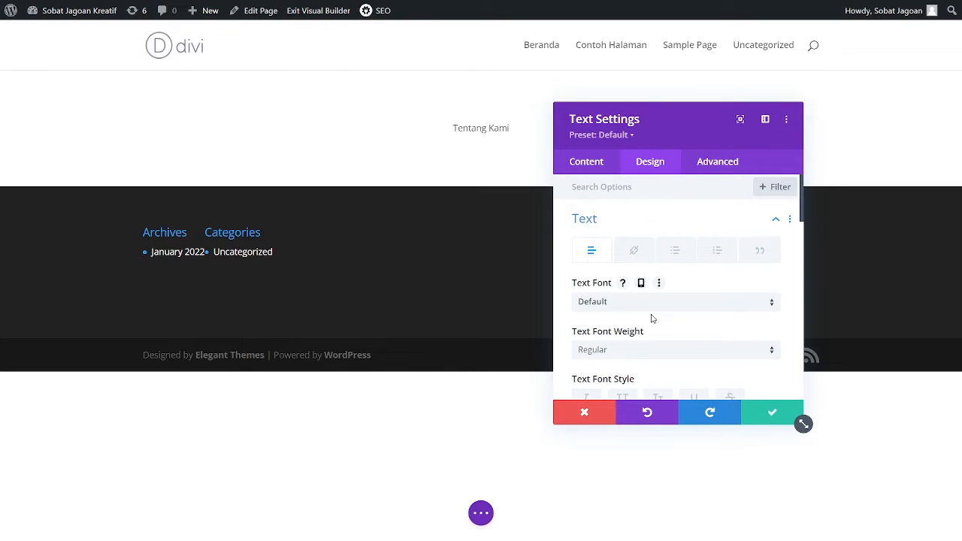
{"action": "scroll", "coordinate": [652, 319], "scroll_direction": "down", "scroll_amount": 7}
{"action": "scroll", "coordinate": [652, 319], "scroll_direction": "up", "scroll_amount": 2}
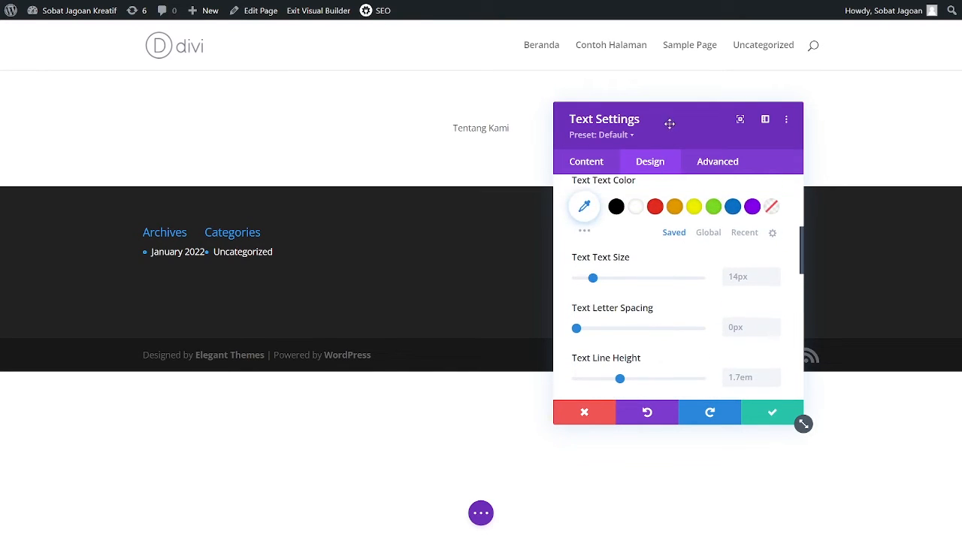
{"action": "left_click_drag", "start_coordinate": [669, 122], "coordinate": [704, 122]}
{"action": "left_click_drag", "start_coordinate": [630, 280], "coordinate": [655, 279]}
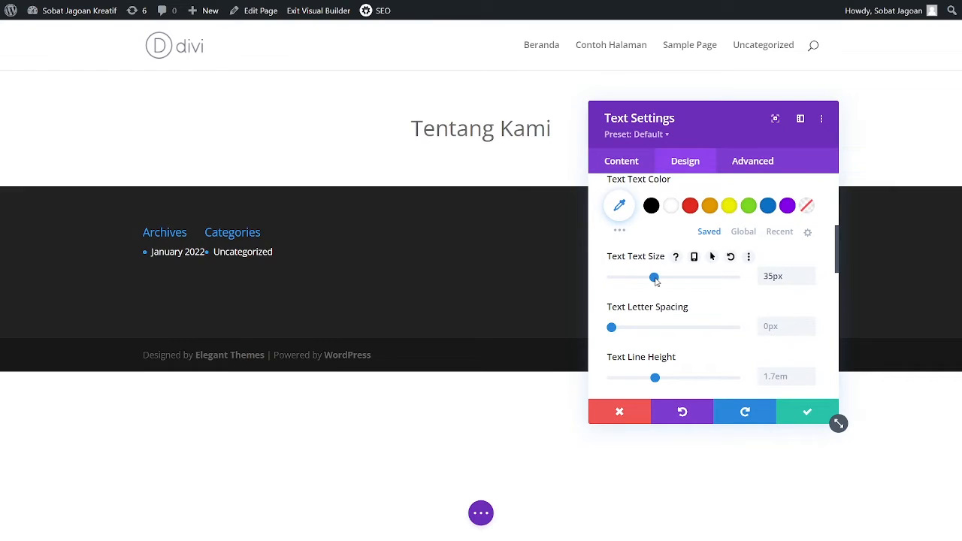
- Set the heading text's font weight to Bold
{"action": "scroll", "coordinate": [722, 309], "scroll_direction": "up", "scroll_amount": 3}
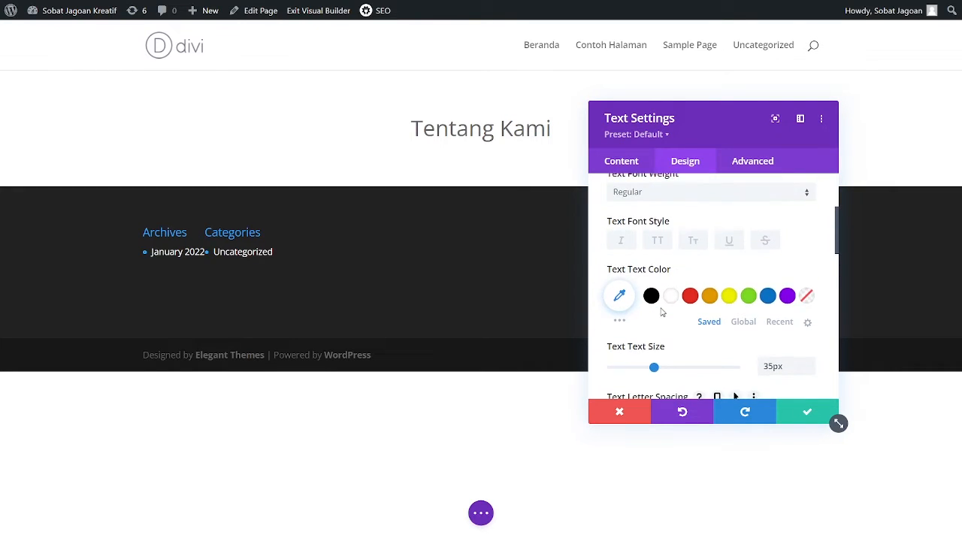
{"action": "left_click", "coordinate": [676, 233]}
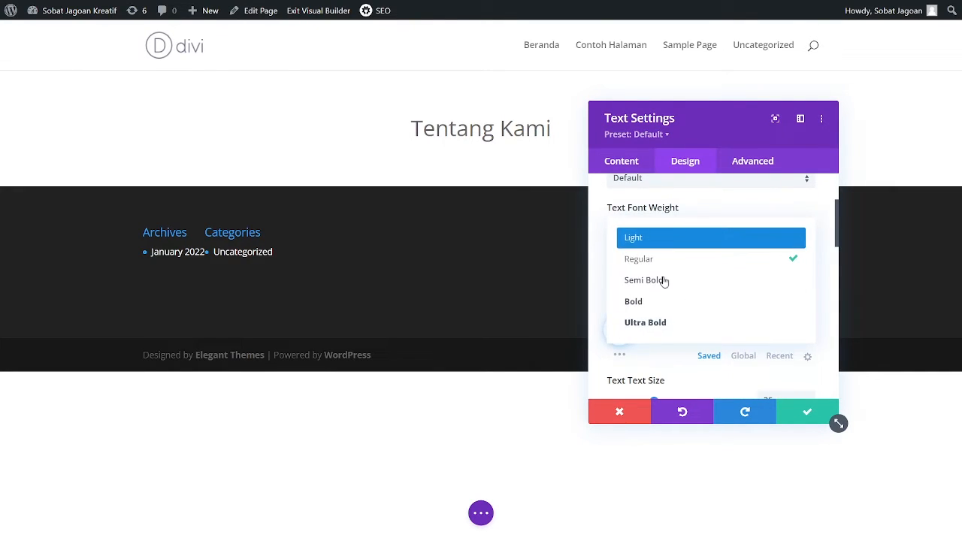
{"action": "left_click", "coordinate": [657, 301]}
- Change the heading text's font to Ubuntu and save the Text module settings
{"action": "scroll", "coordinate": [662, 272], "scroll_direction": "up", "scroll_amount": 2}
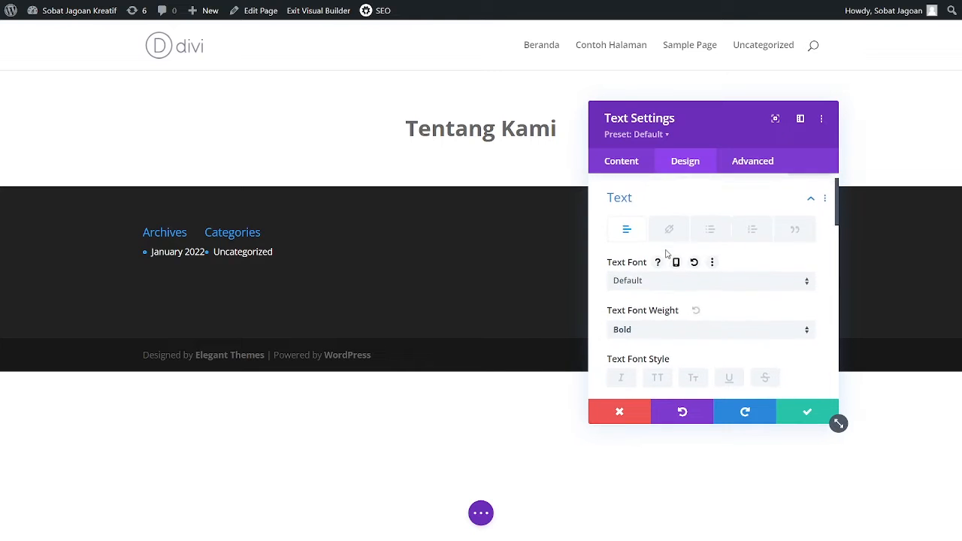
{"action": "left_click", "coordinate": [655, 286]}
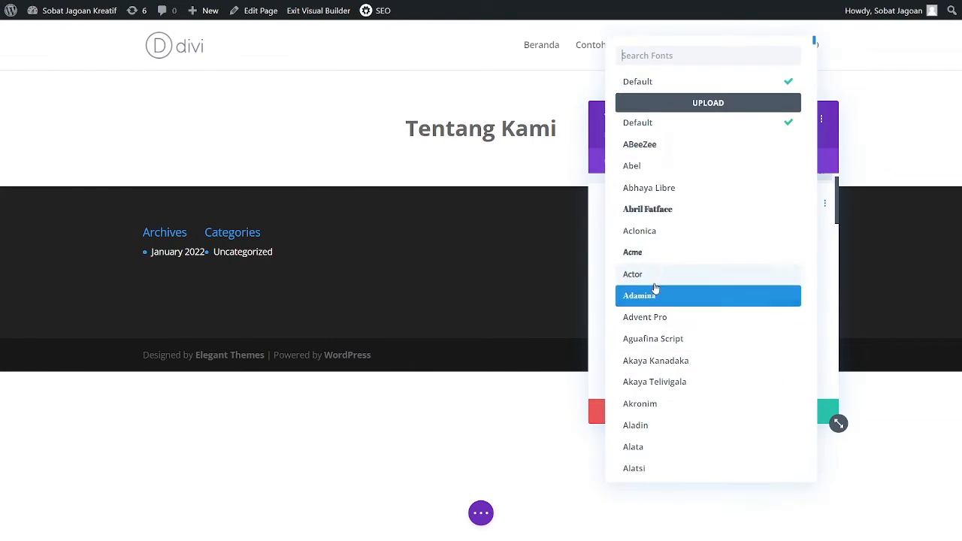
{"action": "left_click", "coordinate": [679, 60]}
{"action": "type", "text": "ubu"}
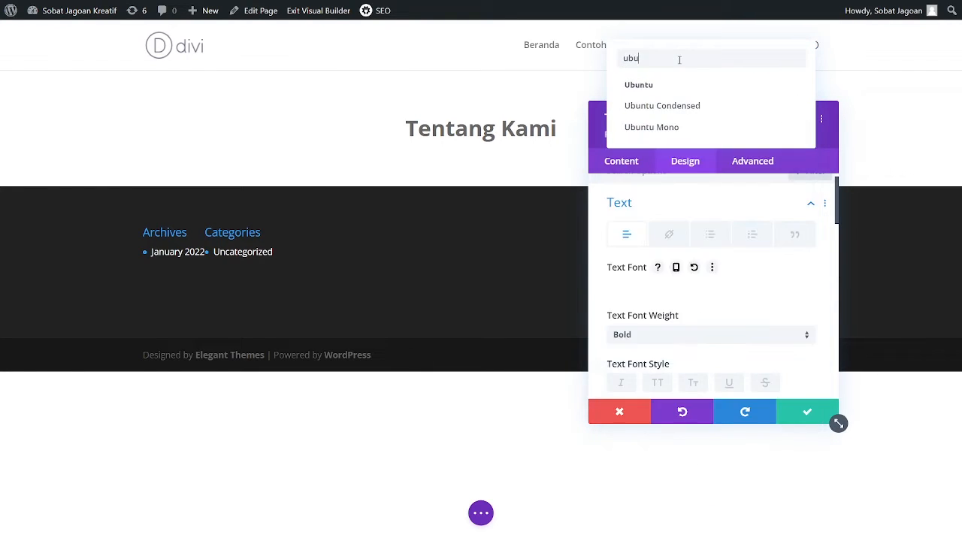
{"action": "left_click", "coordinate": [669, 85]}
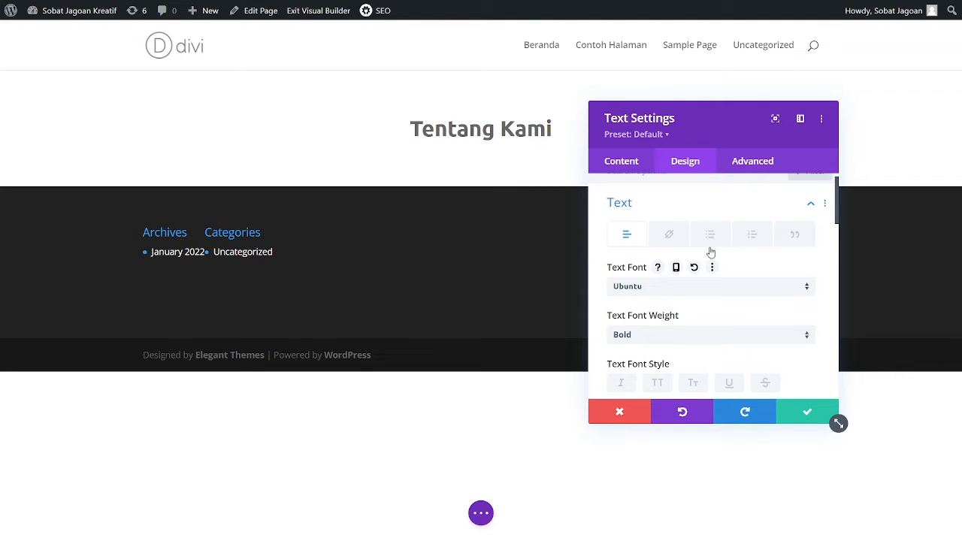
{"action": "left_click", "coordinate": [806, 416]}
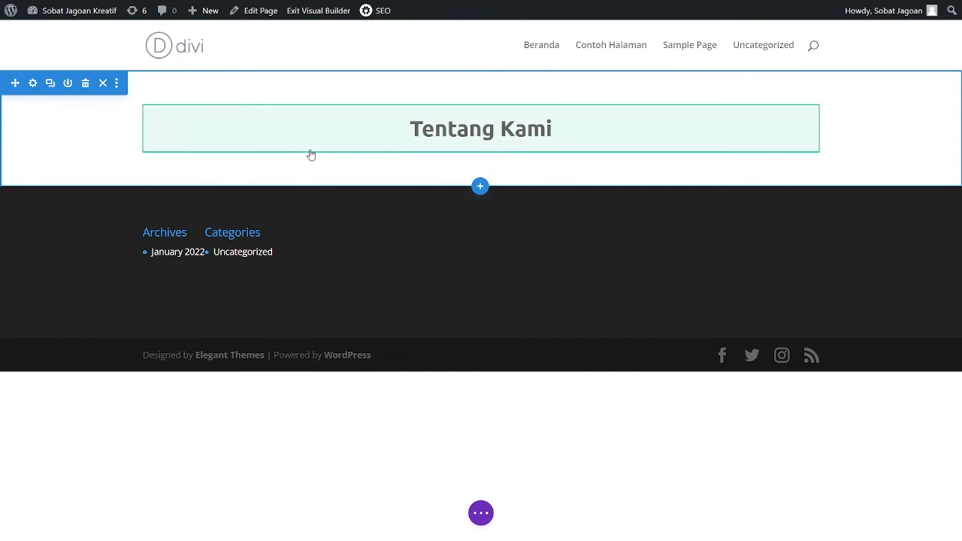
- Add a two-column row below the heading and insert an Image module in its first column
{"action": "left_click", "coordinate": [310, 150]}
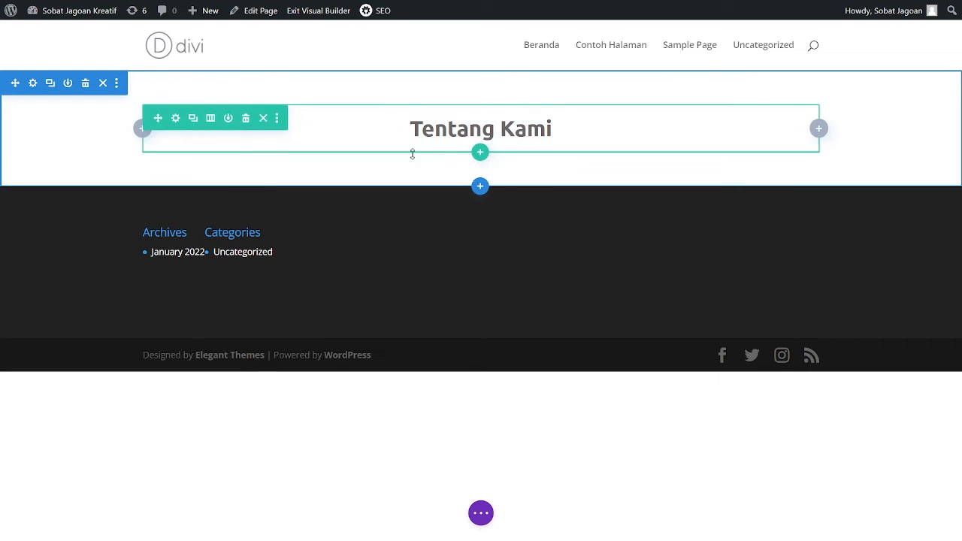
{"action": "left_click", "coordinate": [480, 153]}
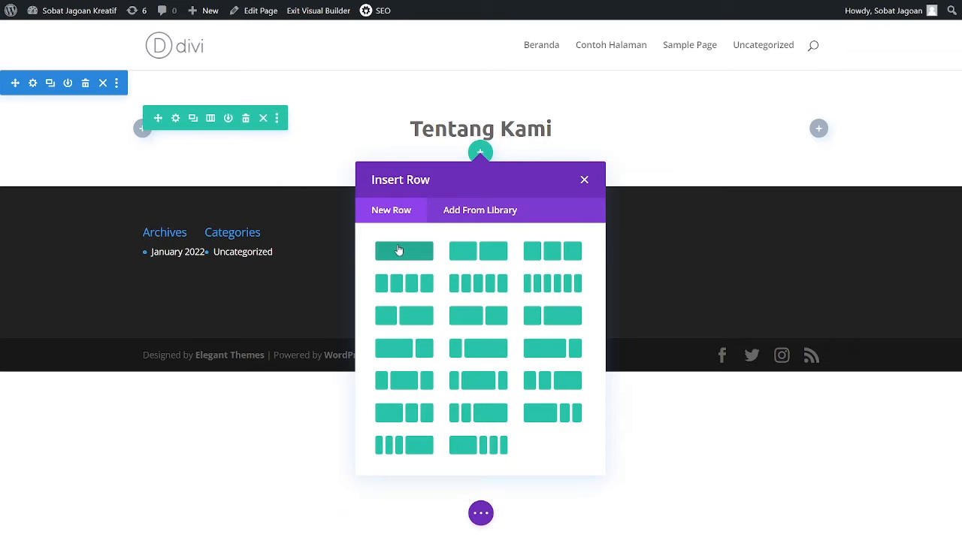
{"action": "left_click", "coordinate": [477, 256]}
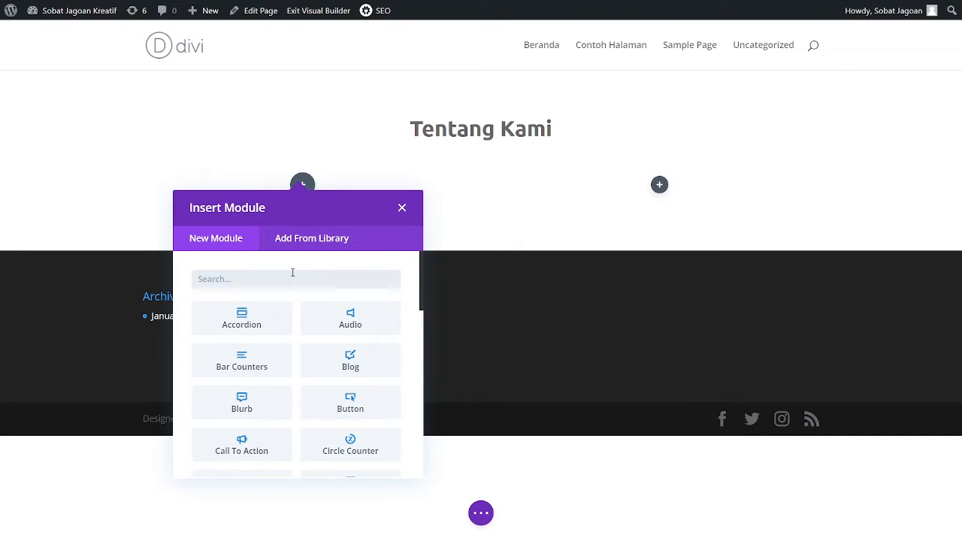
{"action": "type", "text": "image"}
{"action": "left_click", "coordinate": [251, 322]}
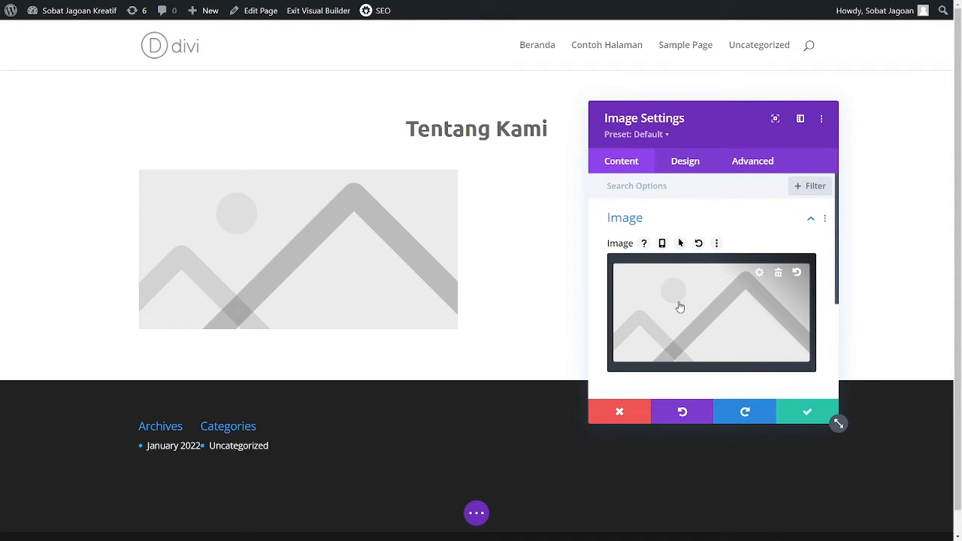
- Replace the placeholder image with illus-01.png, the illustration of the thinking man in red, from the media library
{"action": "left_click", "coordinate": [679, 307]}
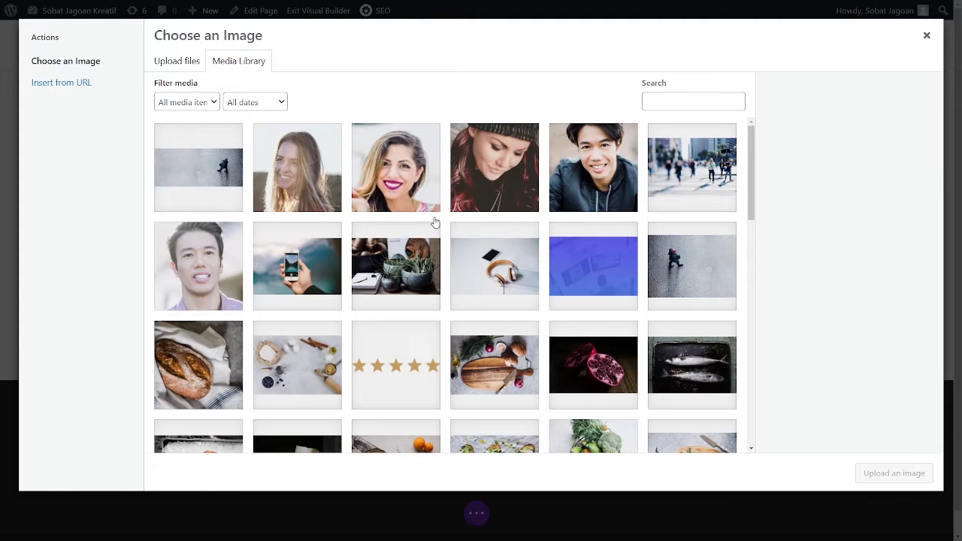
{"action": "scroll", "coordinate": [435, 223], "scroll_direction": "down", "scroll_amount": 7}
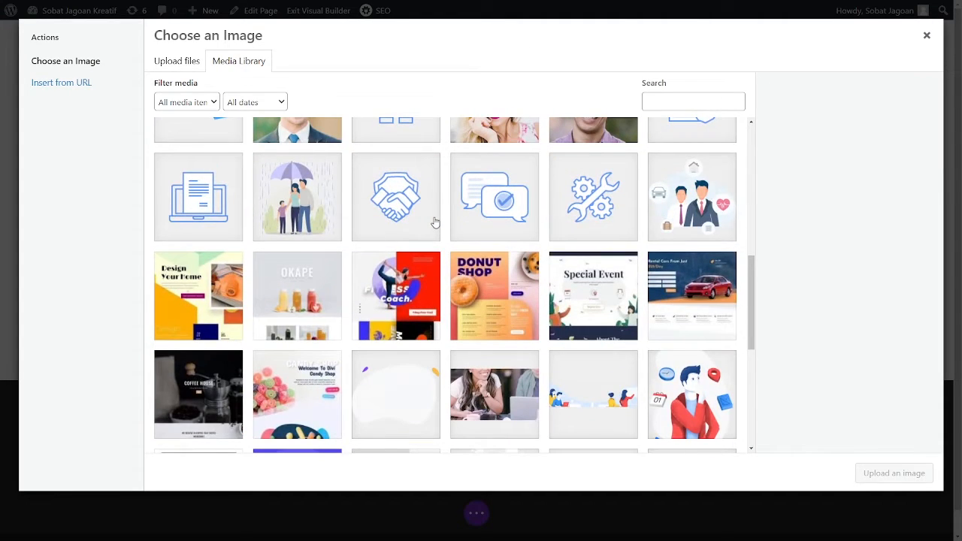
{"action": "scroll", "coordinate": [434, 222], "scroll_direction": "down", "scroll_amount": 2}
{"action": "left_click", "coordinate": [703, 240]}
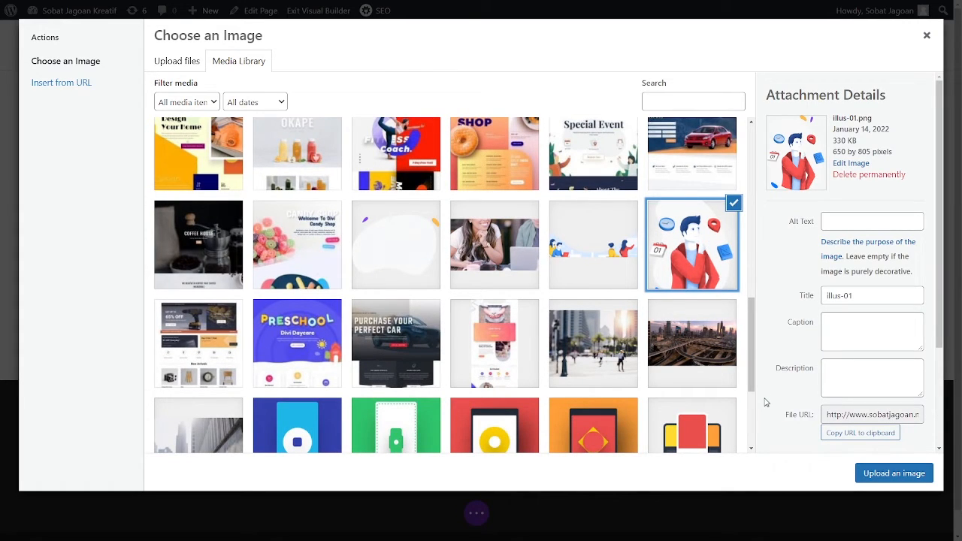
{"action": "left_click", "coordinate": [893, 477]}
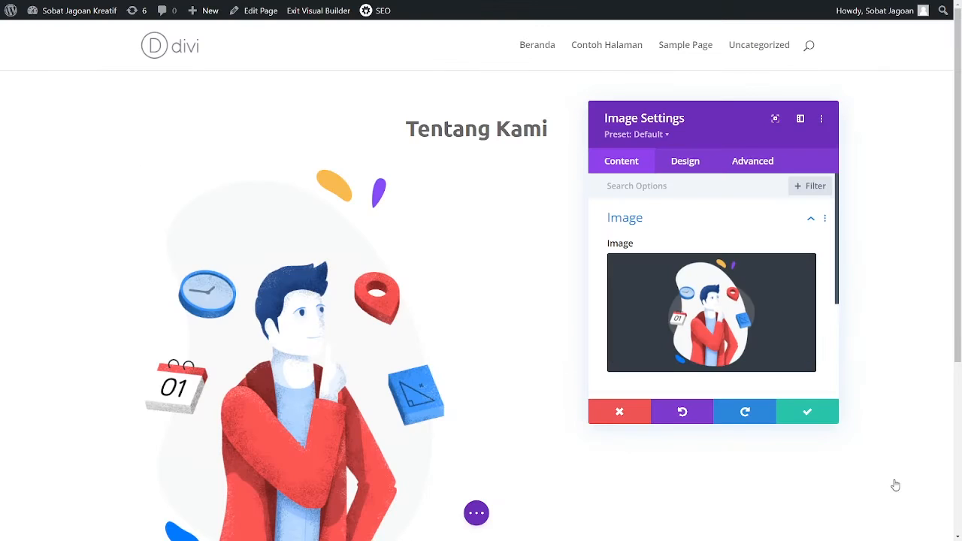
- Save the Image module settings and insert a Text module in the row's second column
{"action": "left_click", "coordinate": [810, 412]}
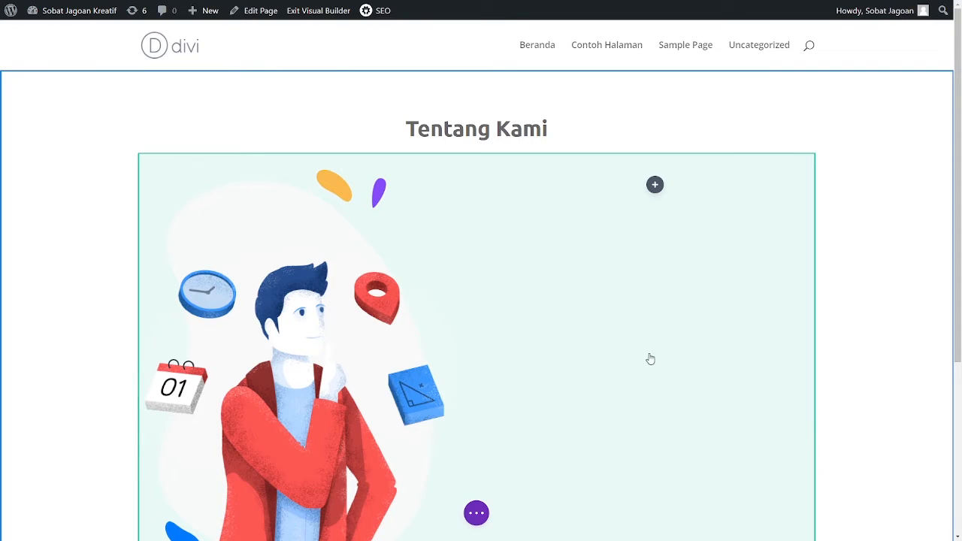
{"action": "left_click", "coordinate": [655, 186]}
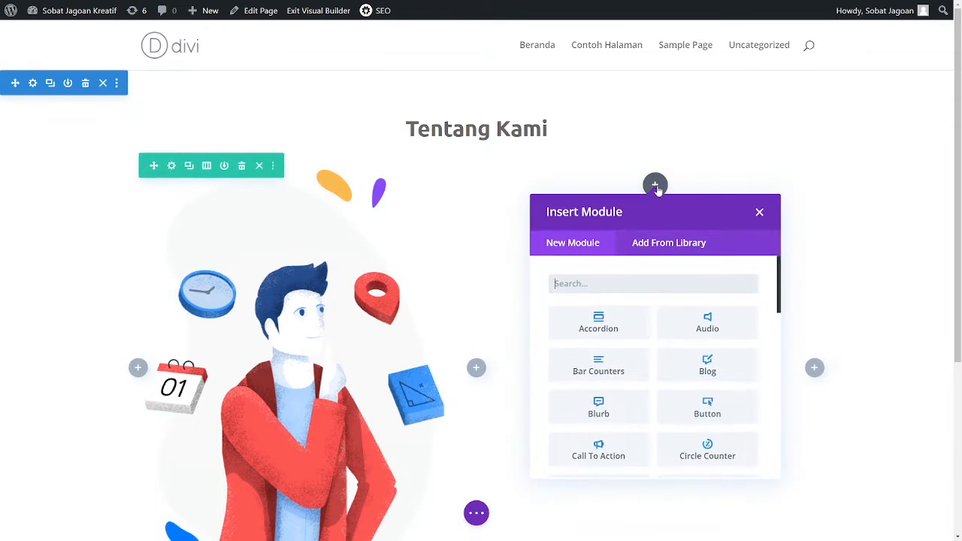
{"action": "type", "text": "text"}
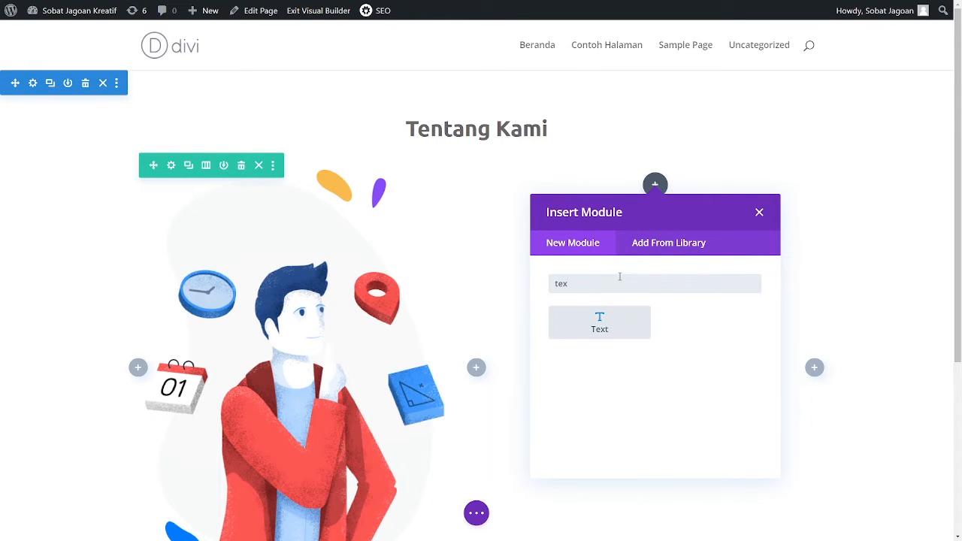
{"action": "left_click", "coordinate": [594, 328]}
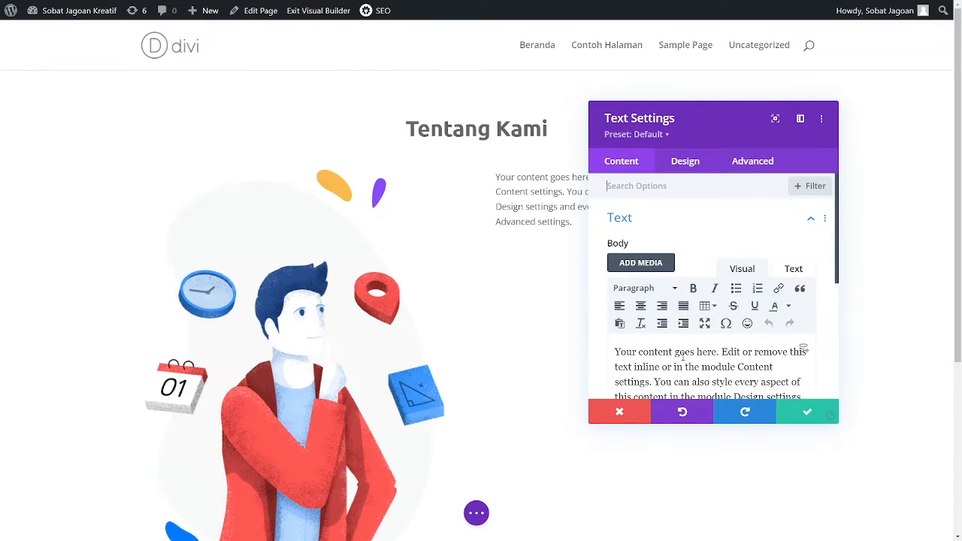
- Paste the two copied Lorem ipsum paragraphs into the Text module's placeholder body text and save its settings
{"action": "scroll", "coordinate": [689, 359], "scroll_direction": "down", "scroll_amount": 3}
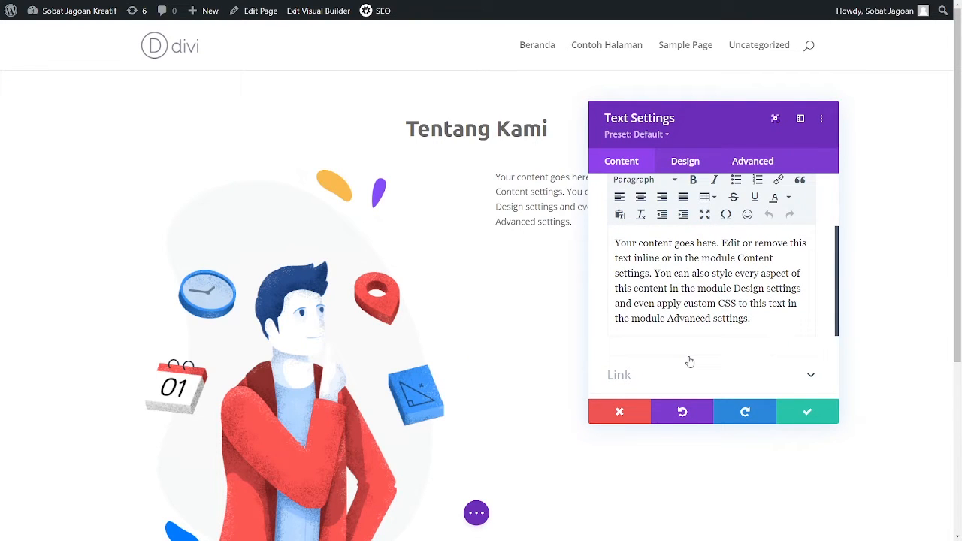
{"action": "triple_click", "coordinate": [804, 239]}
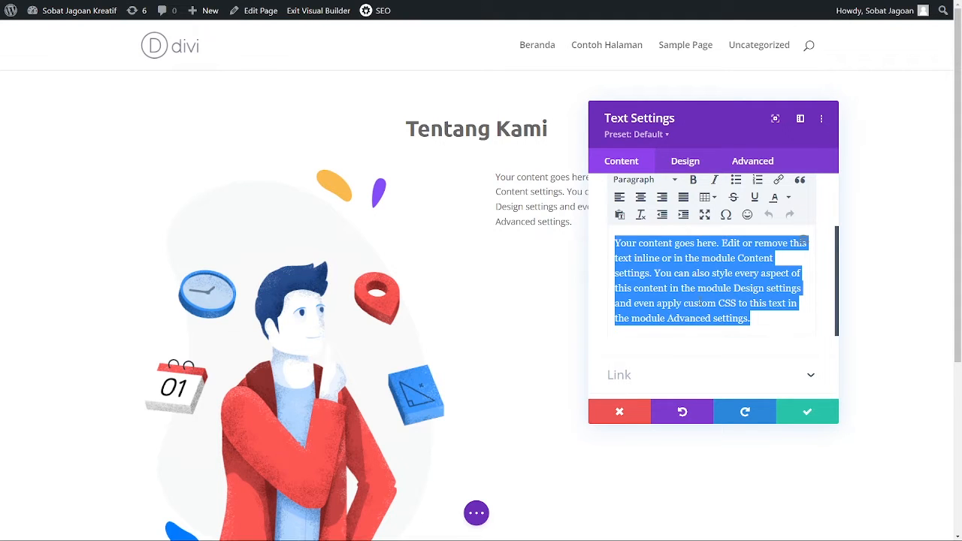
{"action": "left_click", "coordinate": [721, 272]}
{"action": "key", "text": "ctrl+v"}
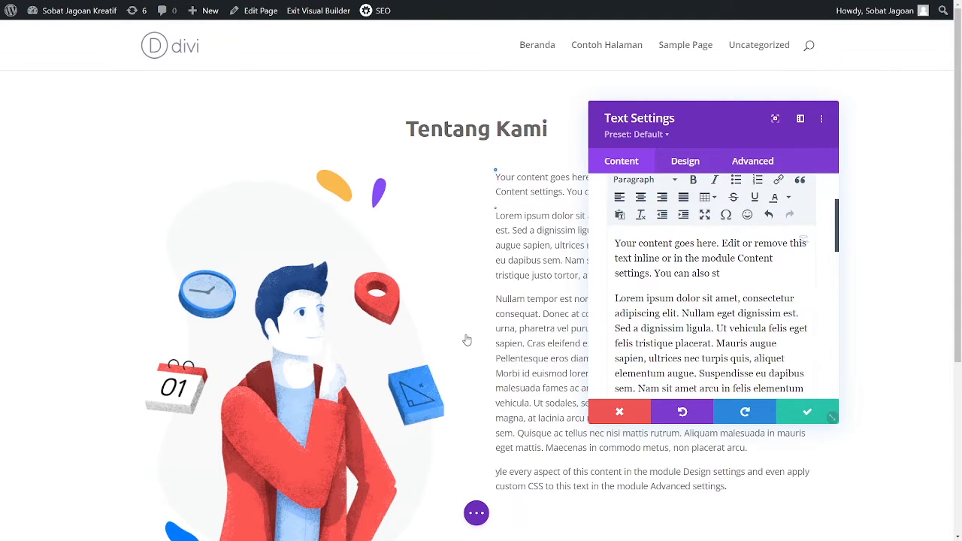
{"action": "scroll", "coordinate": [467, 341], "scroll_direction": "down", "scroll_amount": 2}
{"action": "scroll", "coordinate": [466, 340], "scroll_direction": "up", "scroll_amount": 2}
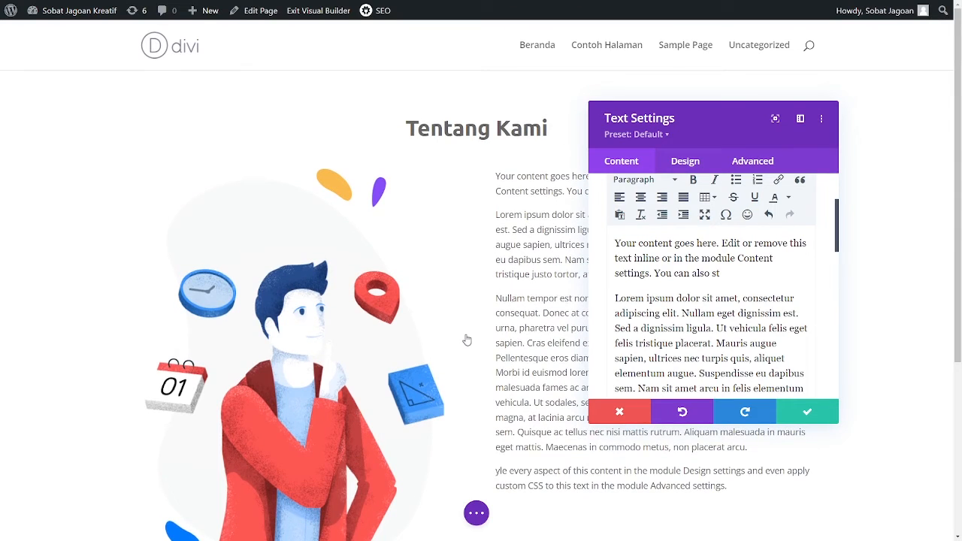
{"action": "scroll", "coordinate": [480, 433], "scroll_direction": "down", "scroll_amount": 1}
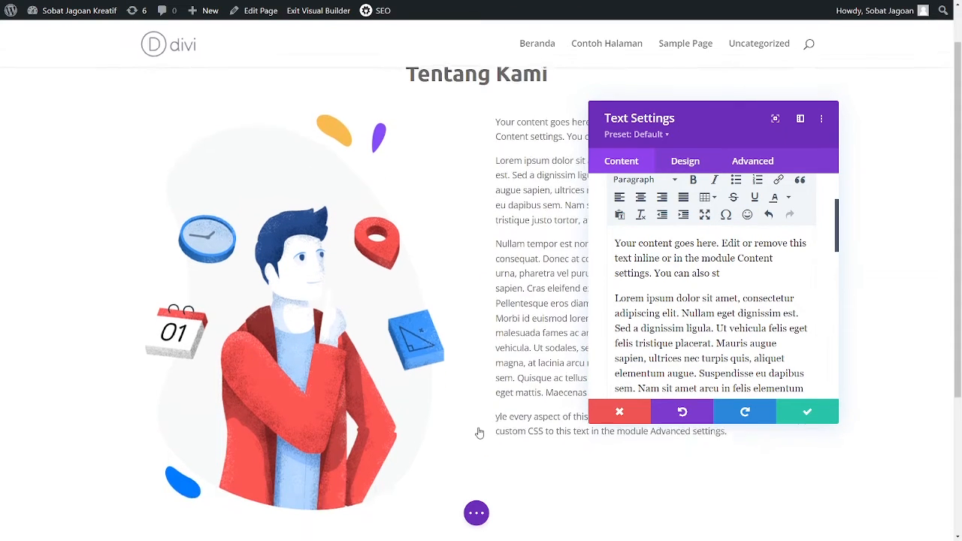
{"action": "scroll", "coordinate": [480, 433], "scroll_direction": "up", "scroll_amount": 1}
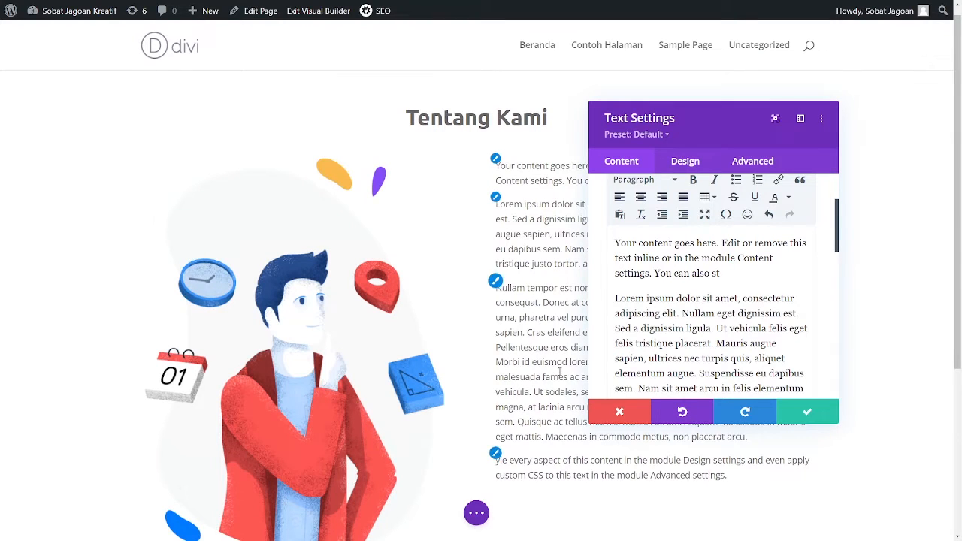
{"action": "left_click_drag", "start_coordinate": [734, 126], "coordinate": [287, 162]}
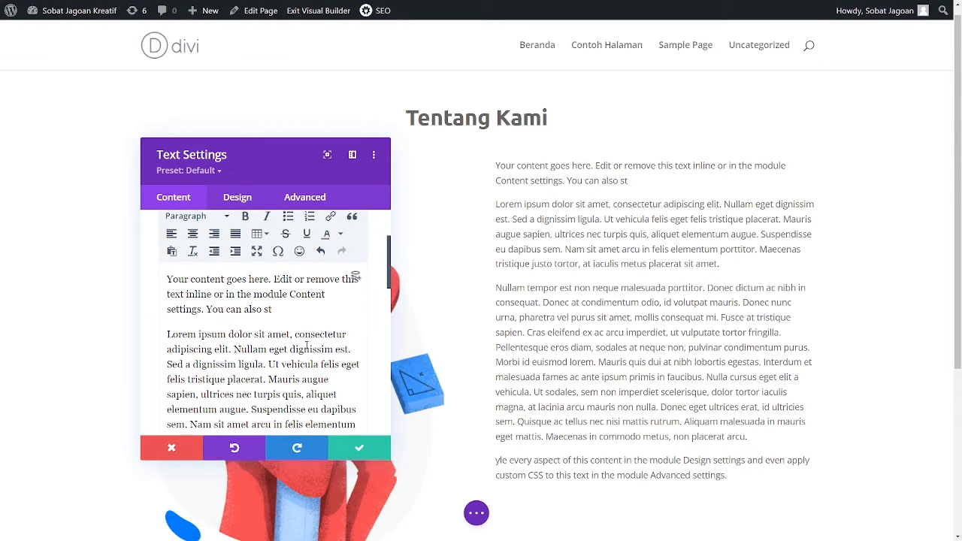
{"action": "scroll", "coordinate": [354, 275], "scroll_direction": "down", "scroll_amount": 2}
{"action": "left_click", "coordinate": [359, 456]}
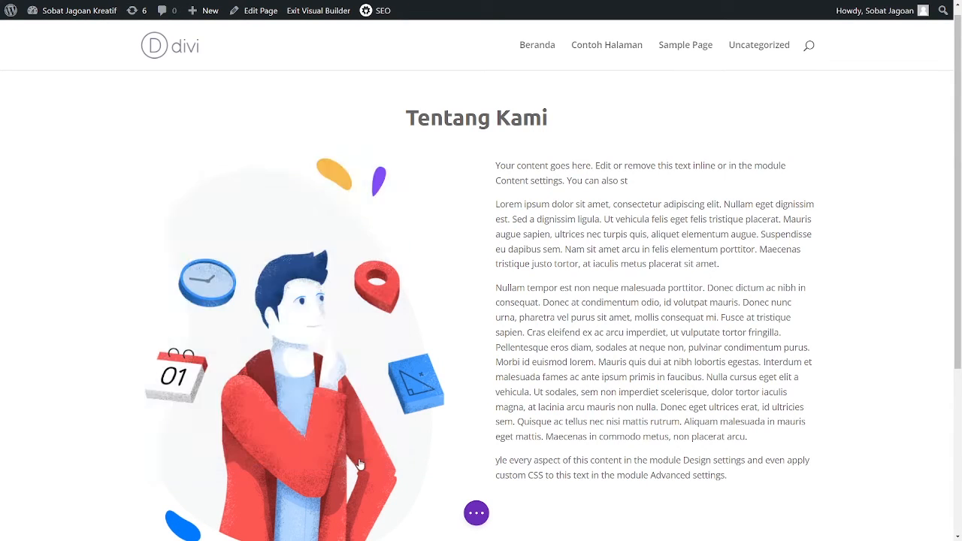
- Add a regular section below the illustration section with a two-column row of two-fifths and three-fifths width
{"action": "scroll", "coordinate": [475, 366], "scroll_direction": "down", "scroll_amount": 2}
{"action": "scroll", "coordinate": [475, 365], "scroll_direction": "down", "scroll_amount": 1}
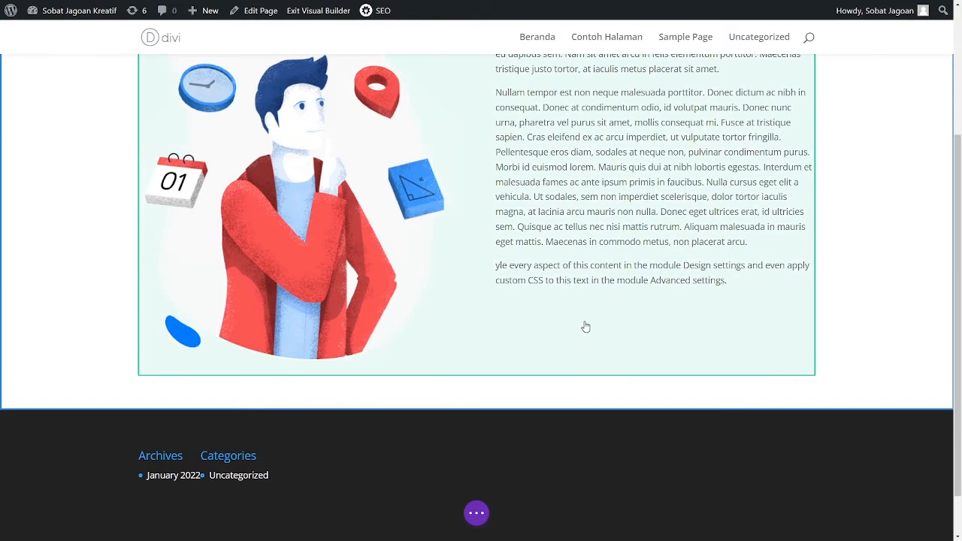
{"action": "scroll", "coordinate": [585, 326], "scroll_direction": "up", "scroll_amount": 3}
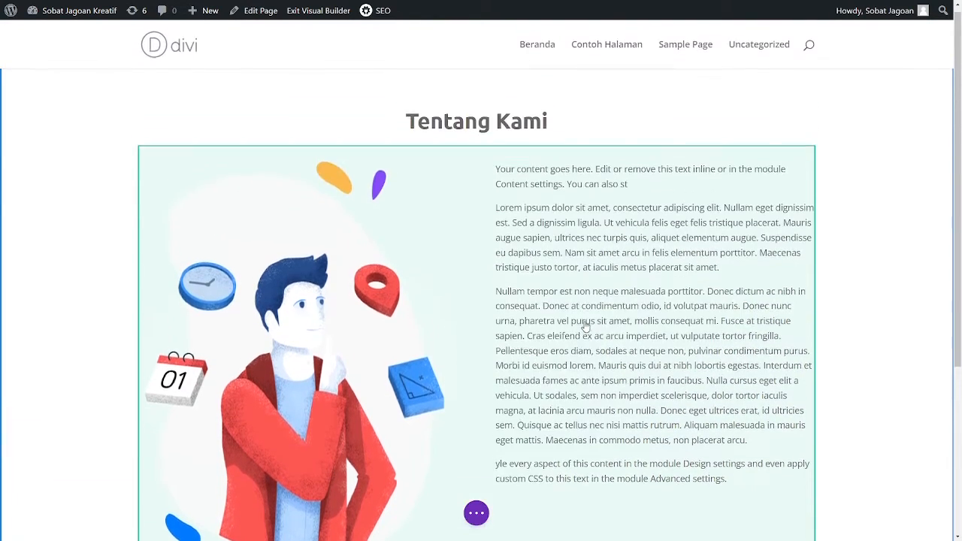
{"action": "scroll", "coordinate": [585, 323], "scroll_direction": "down", "scroll_amount": 2}
{"action": "left_click_drag", "start_coordinate": [584, 320], "coordinate": [583, 320]}
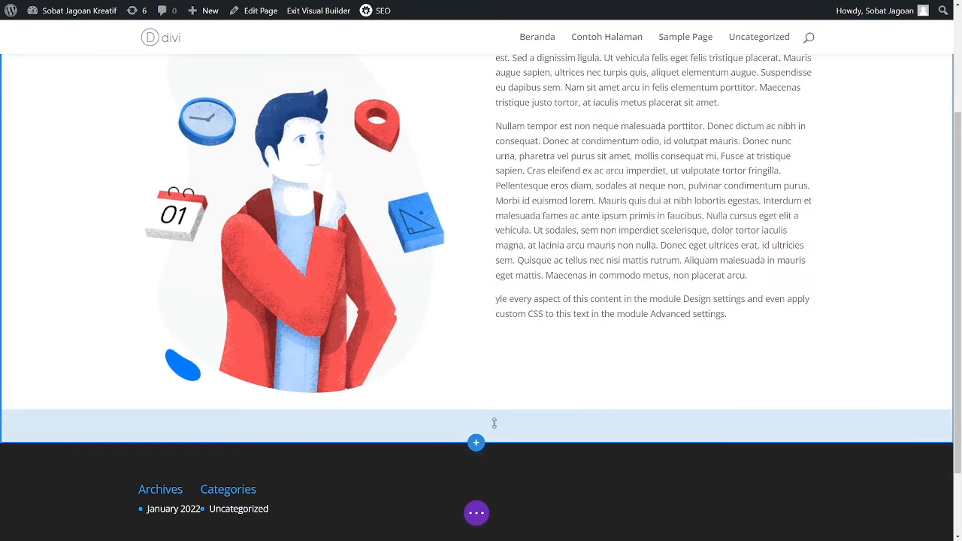
{"action": "left_click", "coordinate": [476, 443]}
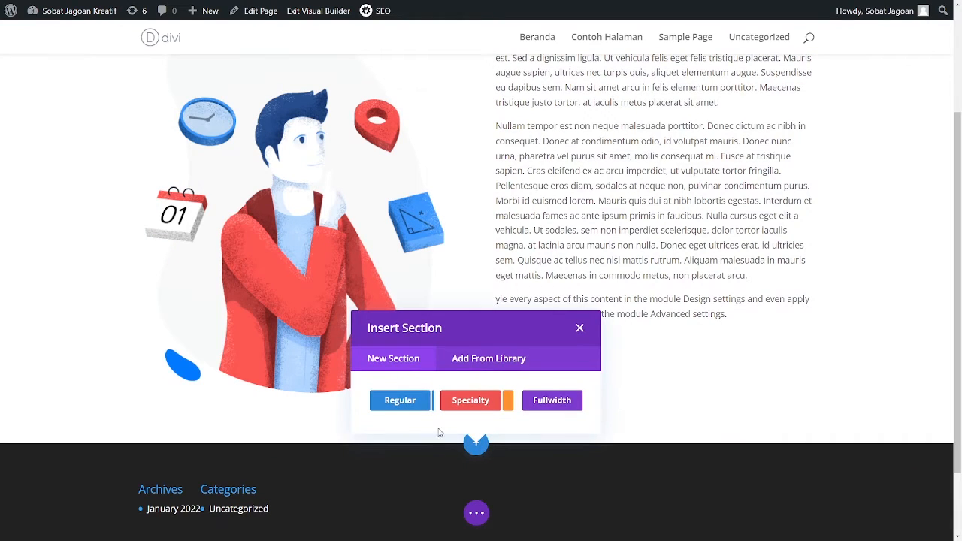
{"action": "left_click", "coordinate": [395, 404]}
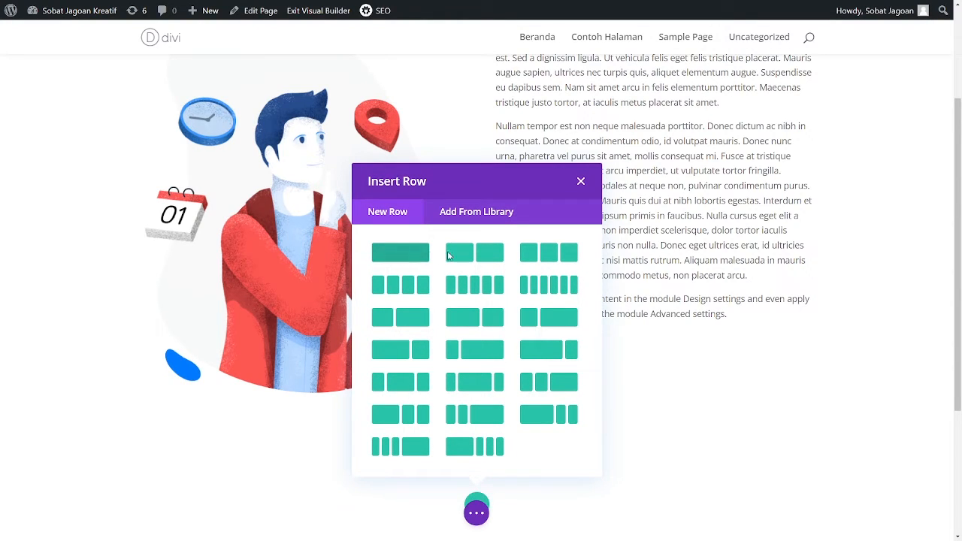
{"action": "left_click", "coordinate": [417, 319]}
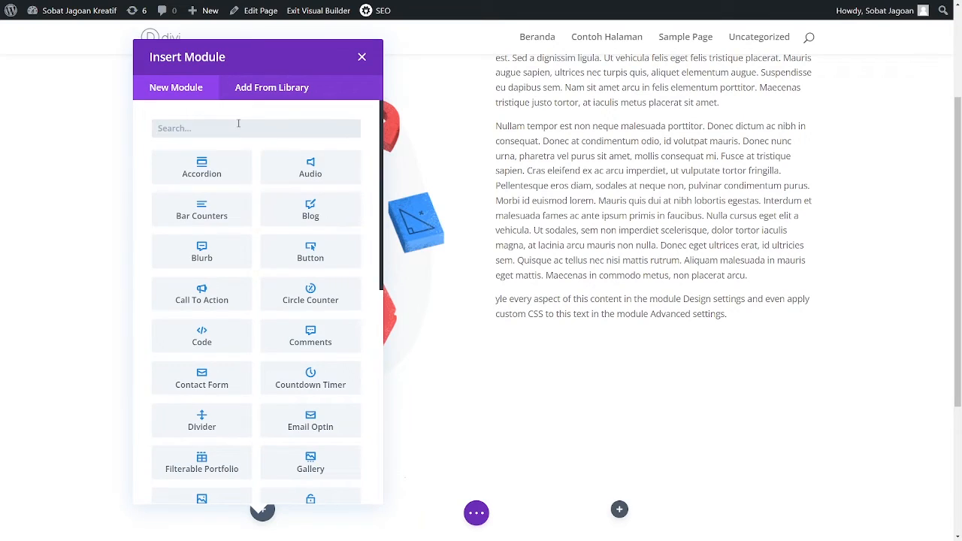
- Insert a Text module in the new row's first column, replace its body with "Visi & Misi" and save it
{"action": "type", "text": "text"}
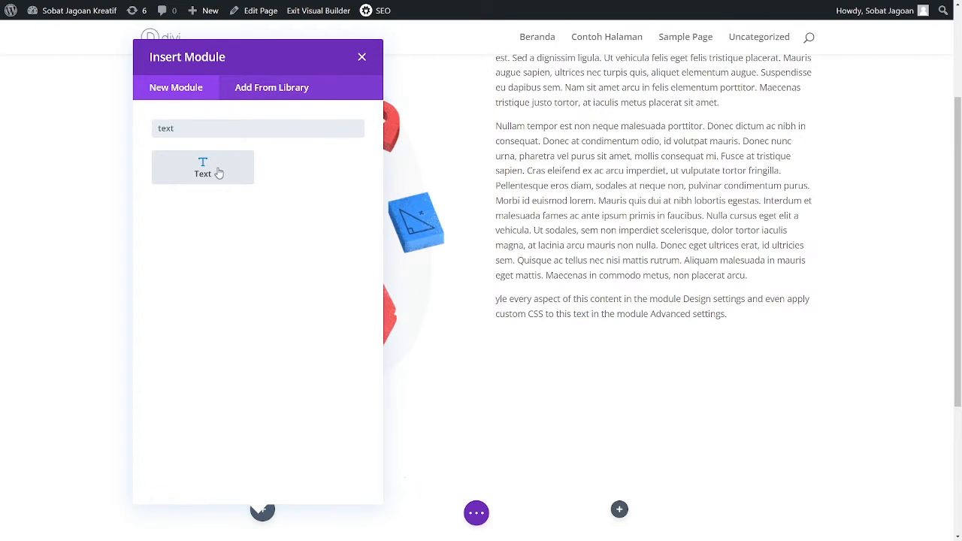
{"action": "left_click", "coordinate": [218, 170]}
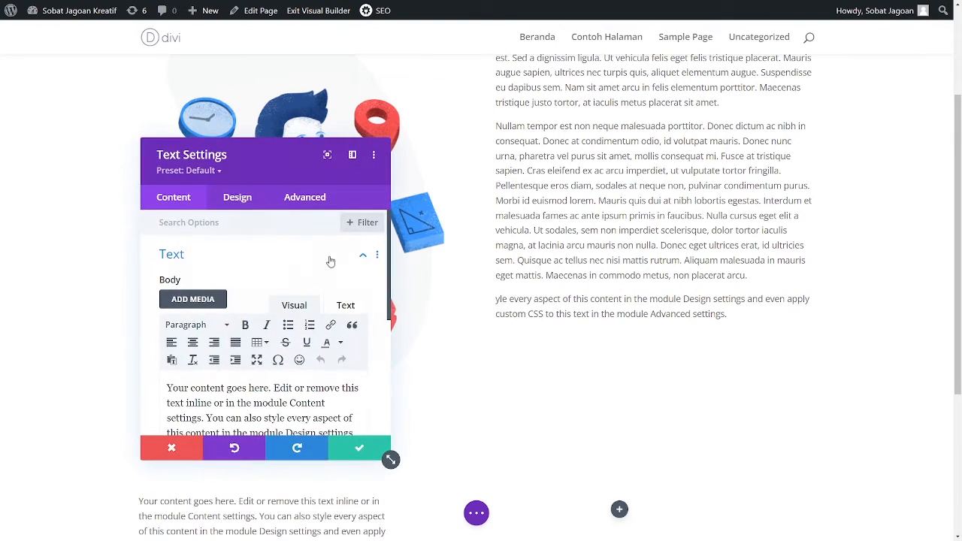
{"action": "left_click", "coordinate": [243, 402]}
{"action": "key", "text": "ctrl+a"}
{"action": "type", "text": "Visi"}
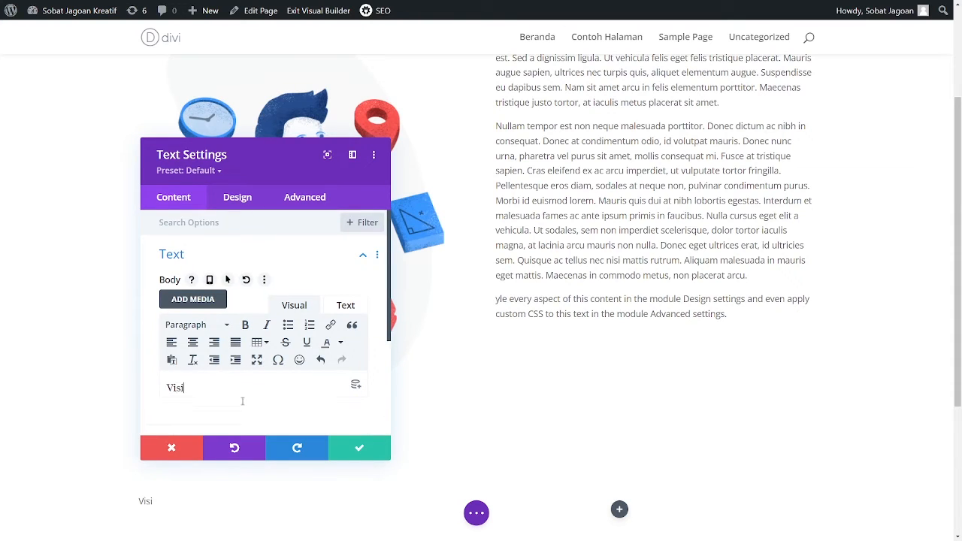
{"action": "left_click_drag", "start_coordinate": [282, 160], "coordinate": [506, 142]}
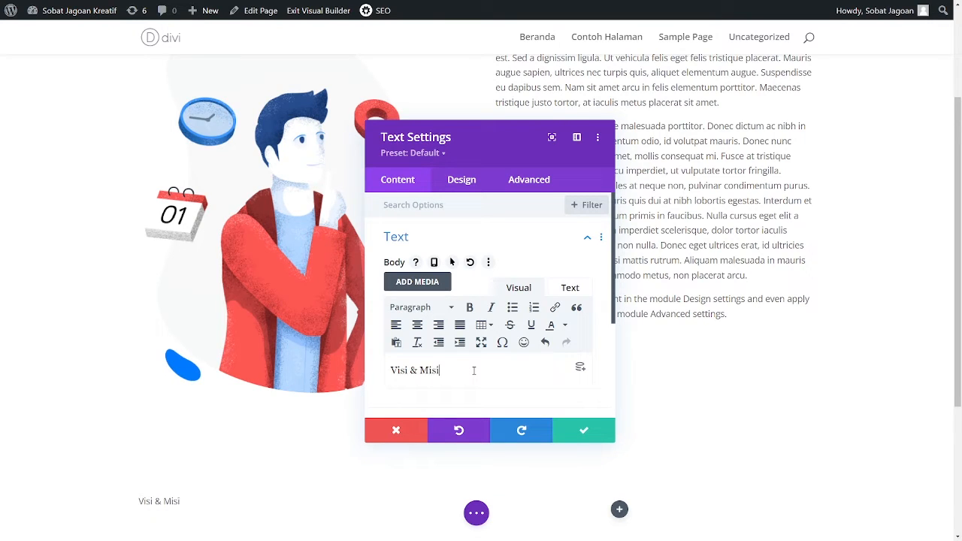
{"action": "left_click", "coordinate": [580, 430]}
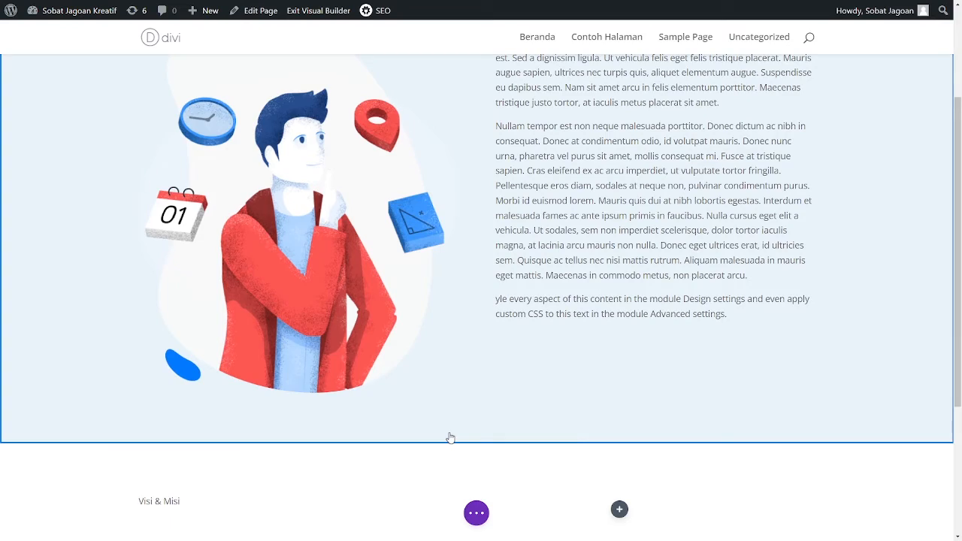
- Set the "Visi & Misi" text's font weight to Bold and its font to Ubuntu
{"action": "scroll", "coordinate": [450, 437], "scroll_direction": "up", "scroll_amount": 3}
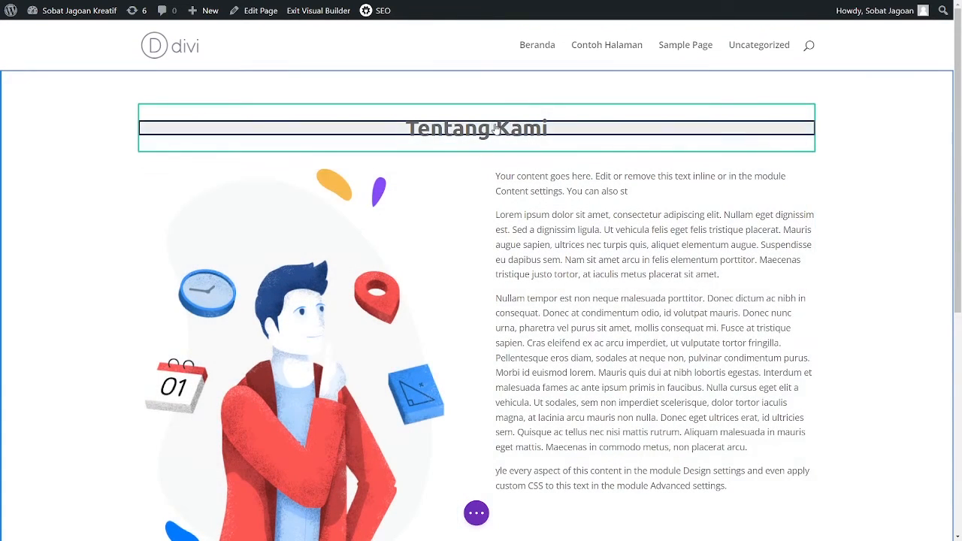
{"action": "scroll", "coordinate": [451, 248], "scroll_direction": "down", "scroll_amount": 3}
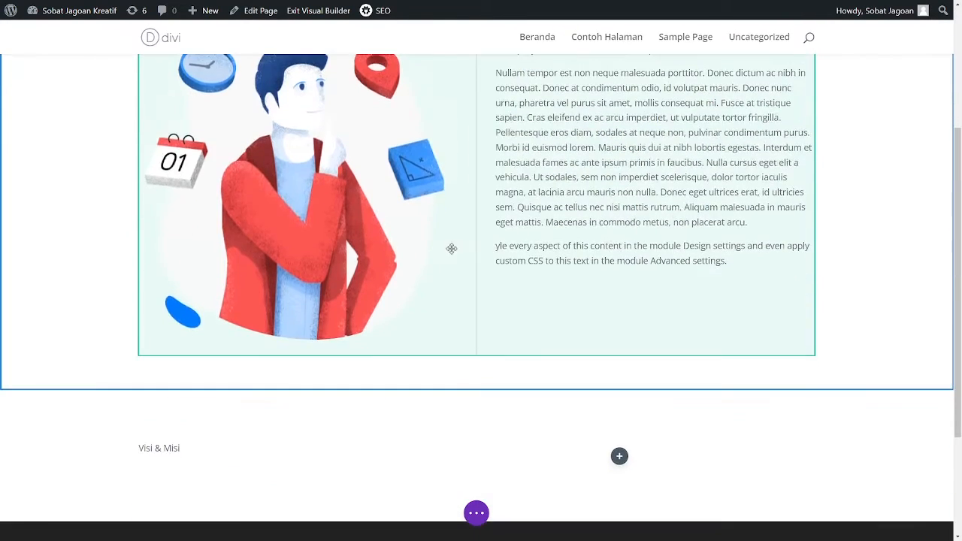
{"action": "mouse_move", "coordinate": [195, 455]}
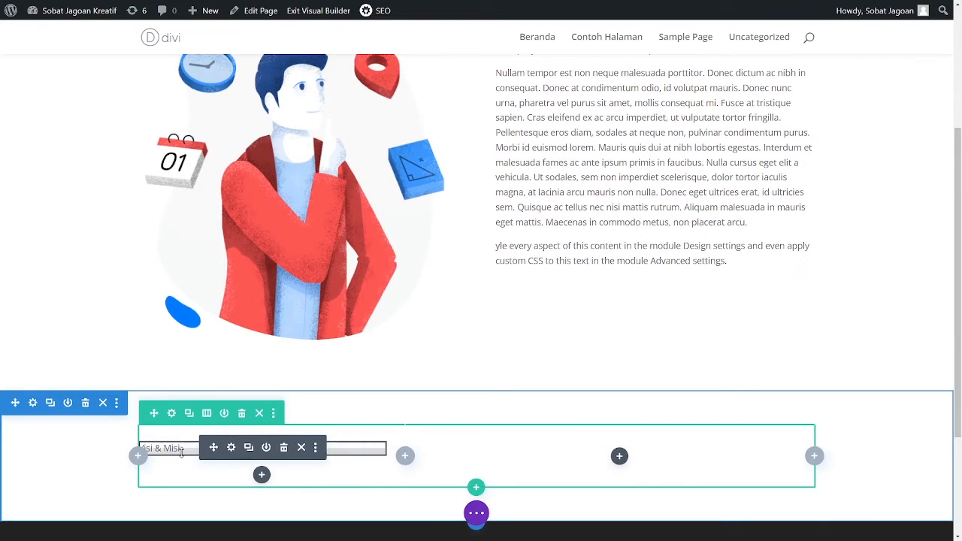
{"action": "left_click", "coordinate": [232, 449]}
{"action": "left_click", "coordinate": [457, 182]}
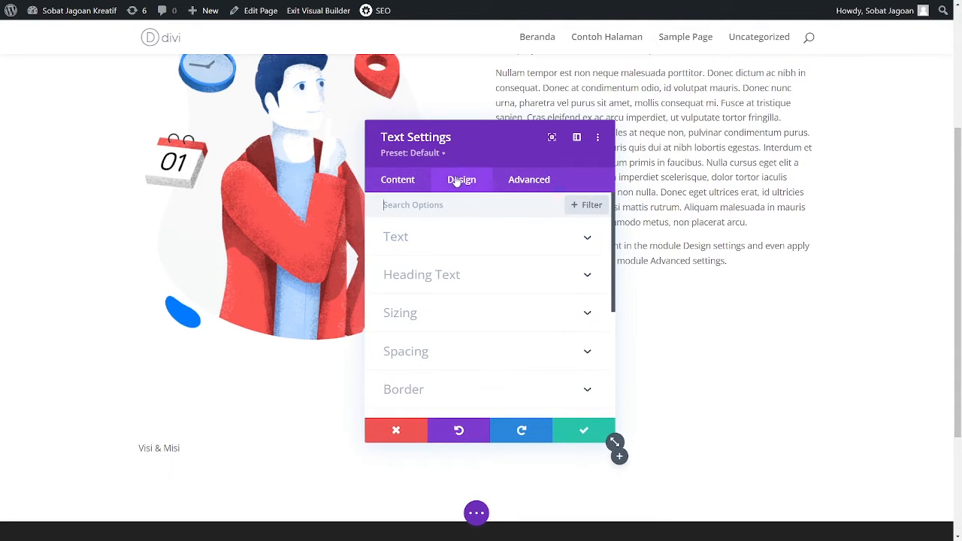
{"action": "left_click", "coordinate": [448, 239]}
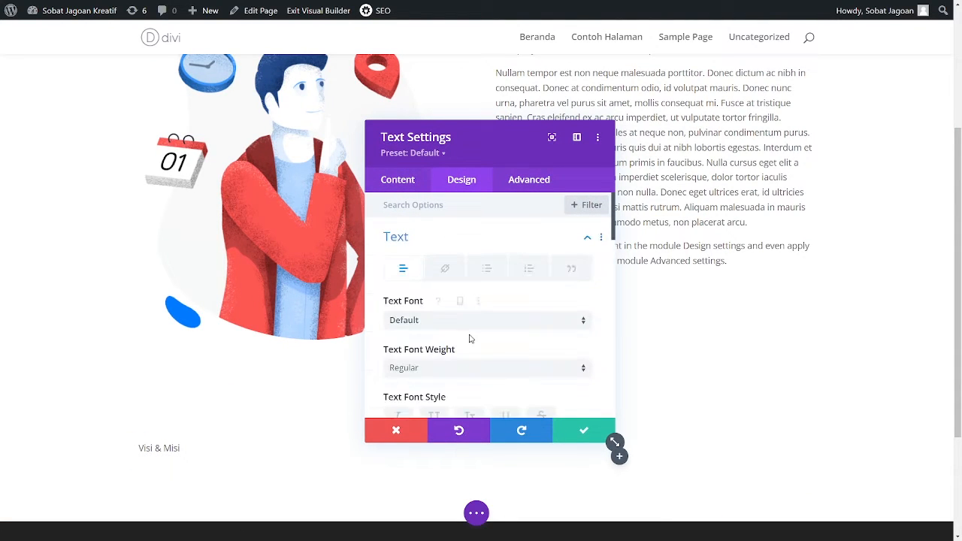
{"action": "scroll", "coordinate": [470, 339], "scroll_direction": "down", "scroll_amount": 1}
{"action": "left_click", "coordinate": [458, 294]}
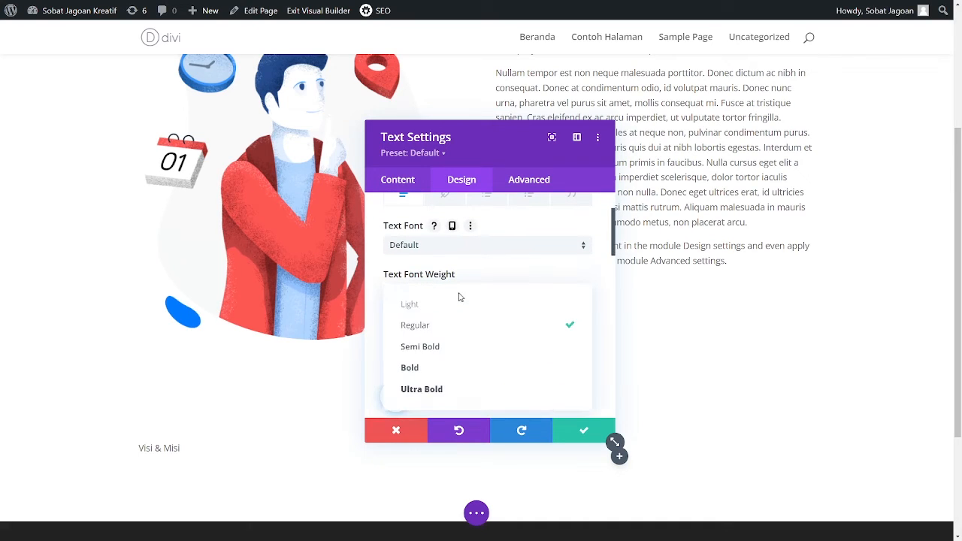
{"action": "left_click", "coordinate": [441, 368]}
{"action": "left_click", "coordinate": [489, 246]}
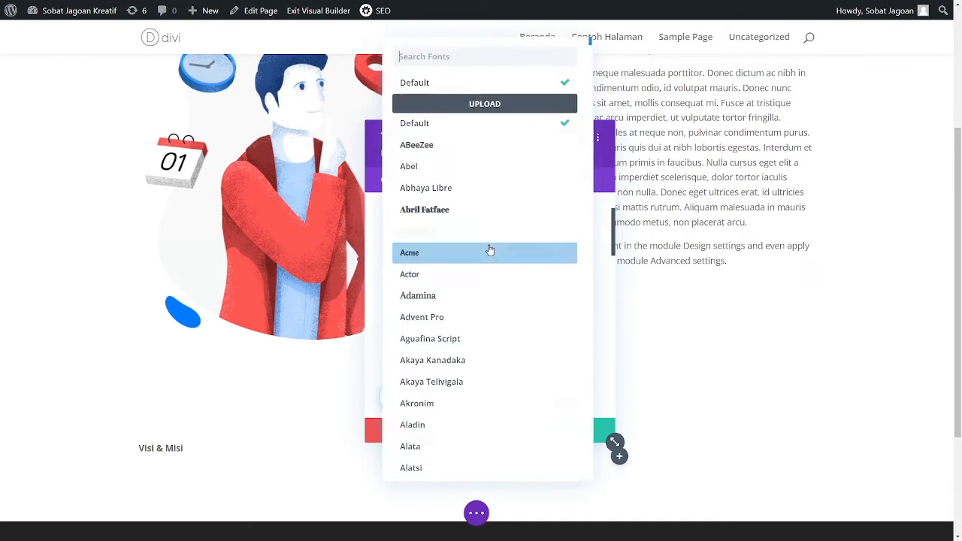
{"action": "type", "text": "ubu"}
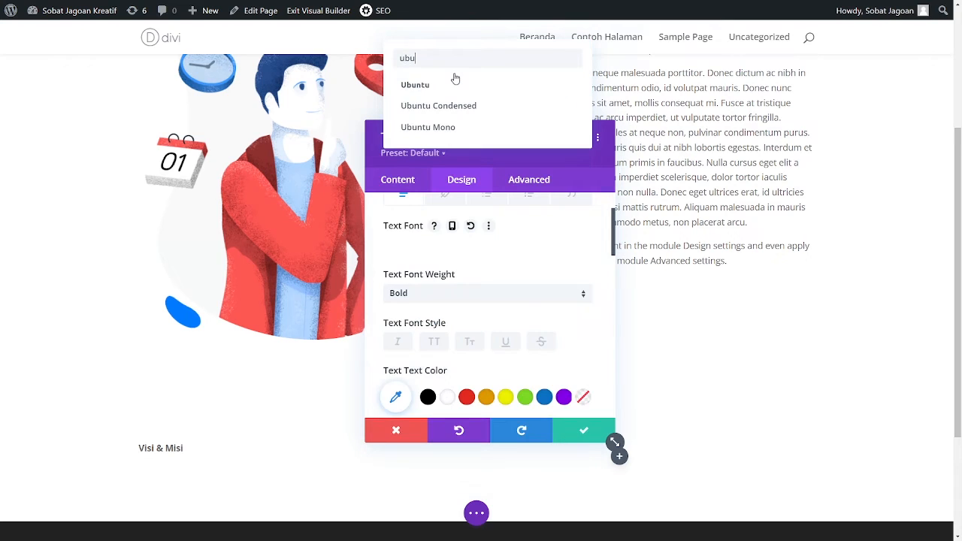
{"action": "left_click", "coordinate": [451, 84]}
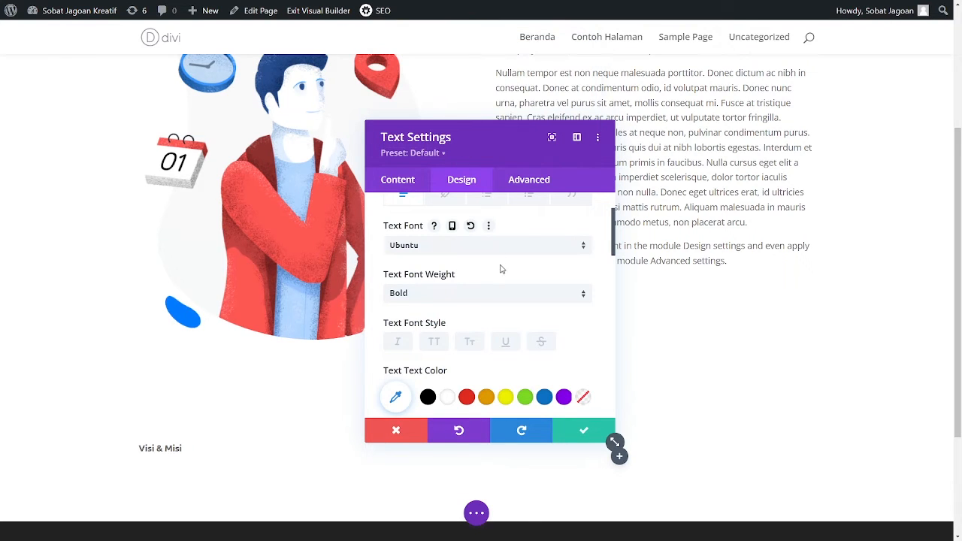
- Set the "Visi & Misi" text size to 46px and save the Text module settings
{"action": "scroll", "coordinate": [501, 269], "scroll_direction": "down", "scroll_amount": 5}
{"action": "scroll", "coordinate": [502, 270], "scroll_direction": "up", "scroll_amount": 2}
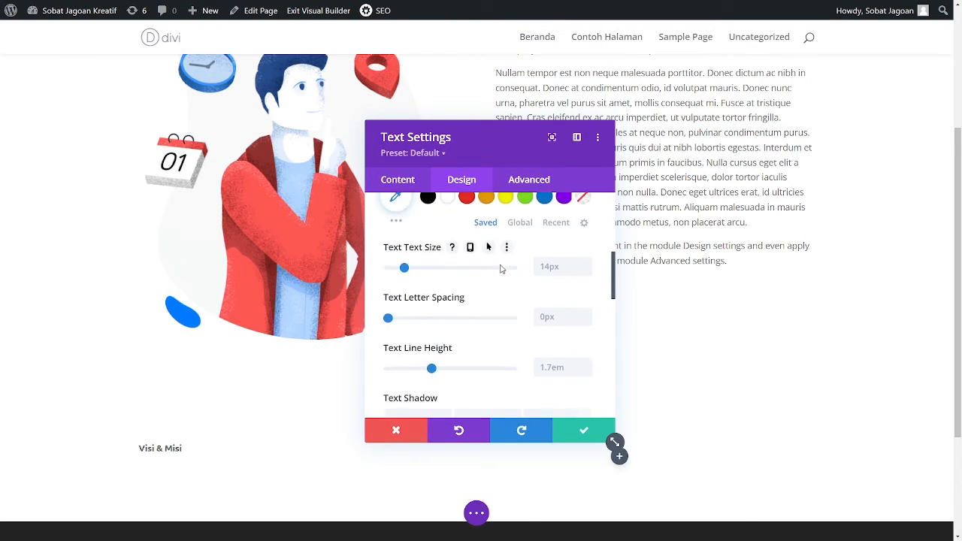
{"action": "left_click_drag", "start_coordinate": [403, 277], "coordinate": [445, 280]}
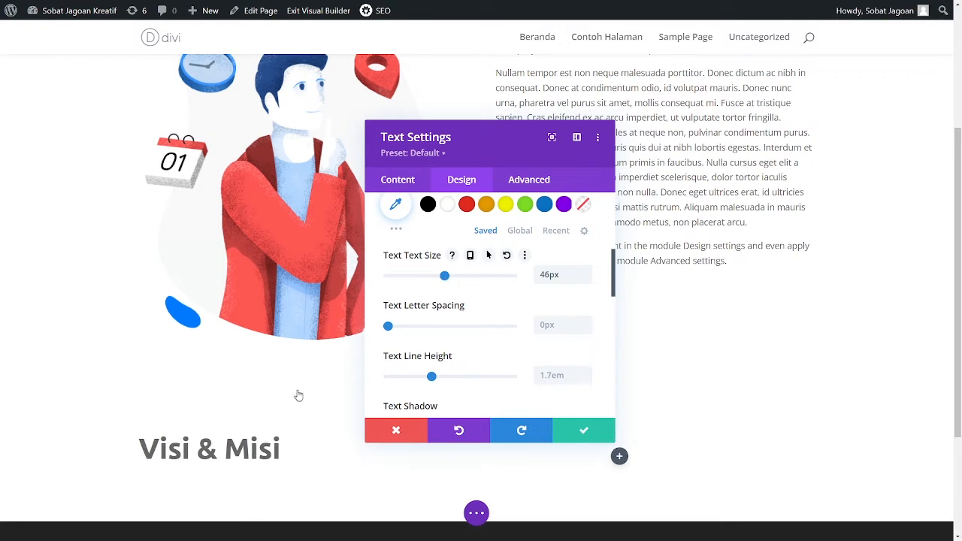
{"action": "left_click", "coordinate": [572, 432]}
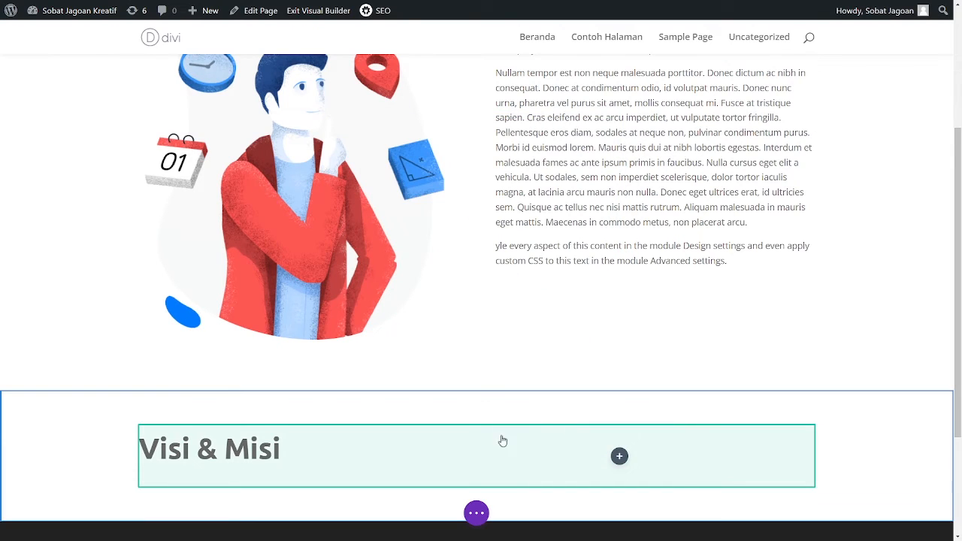
- Insert a Text module in the row's second column and replace its body with "Lorem ipsum dolor sit amet, consectetur adipiscing elit."
{"action": "scroll", "coordinate": [481, 443], "scroll_direction": "down", "scroll_amount": 3}
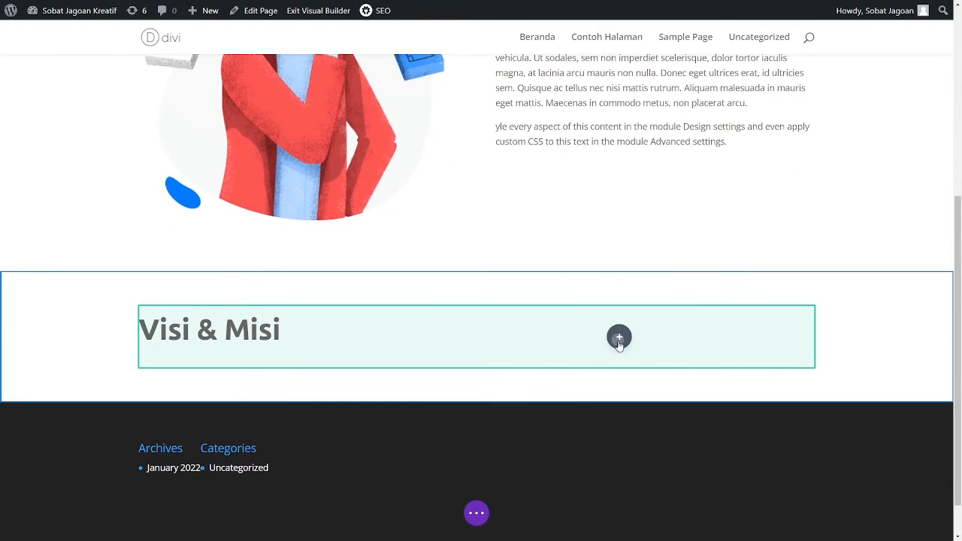
{"action": "left_click", "coordinate": [620, 338]}
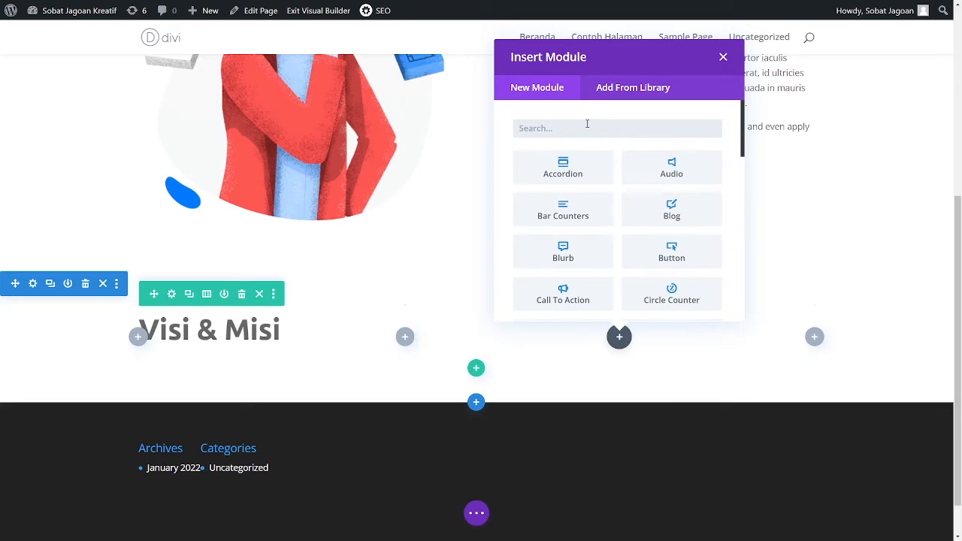
{"action": "type", "text": "text"}
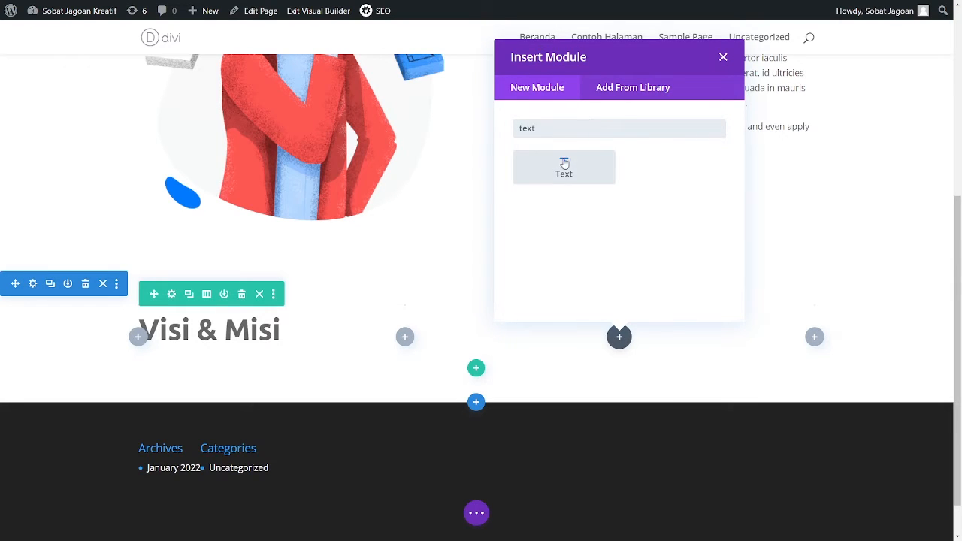
{"action": "left_click", "coordinate": [564, 165]}
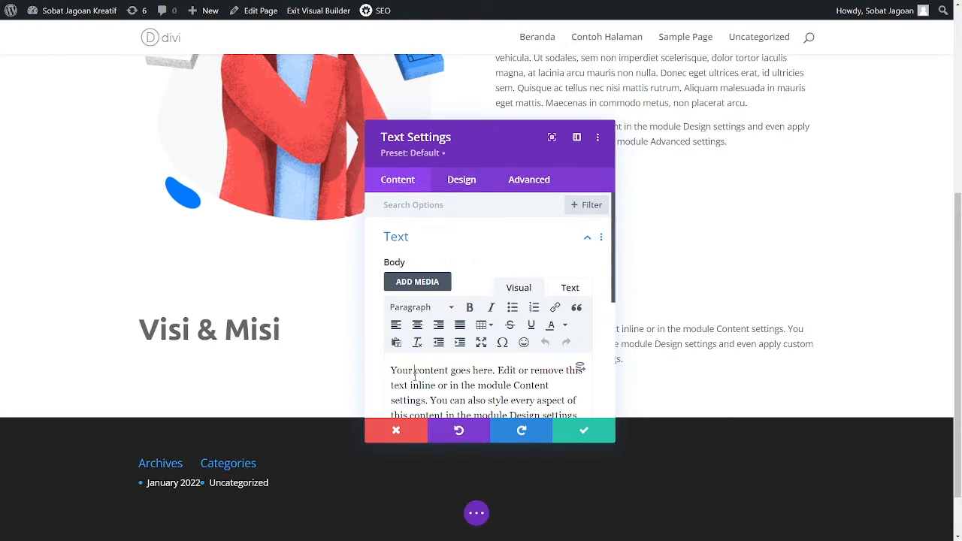
{"action": "key", "text": "ctrl+a"}
{"action": "type", "text": "Lorem ipsum dolor sit amet, consectetur adipiscing elit."}
- Set the text size of the new lorem ipsum module to 19px and save the Text module settings
{"action": "left_click_drag", "start_coordinate": [505, 140], "coordinate": [232, 138]}
{"action": "left_click", "coordinate": [190, 181]}
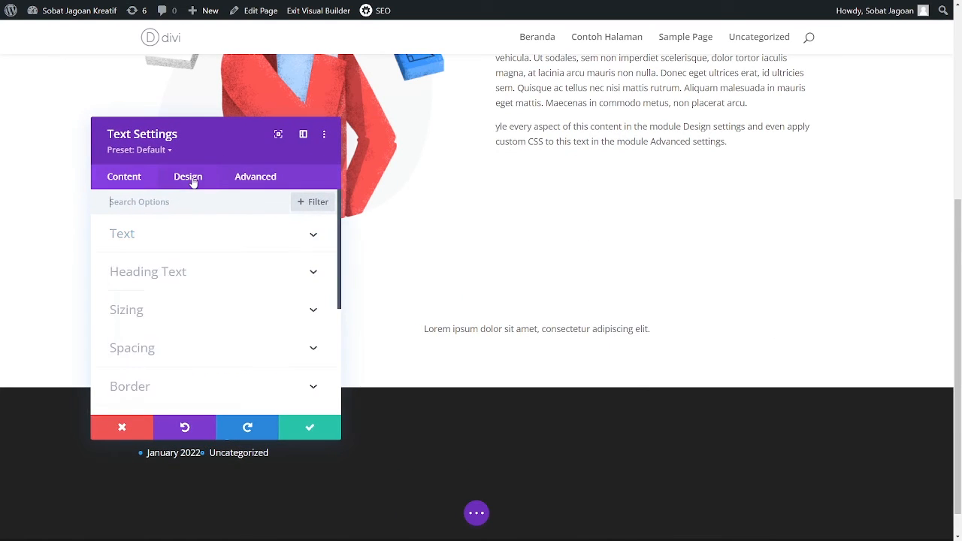
{"action": "left_click", "coordinate": [203, 242]}
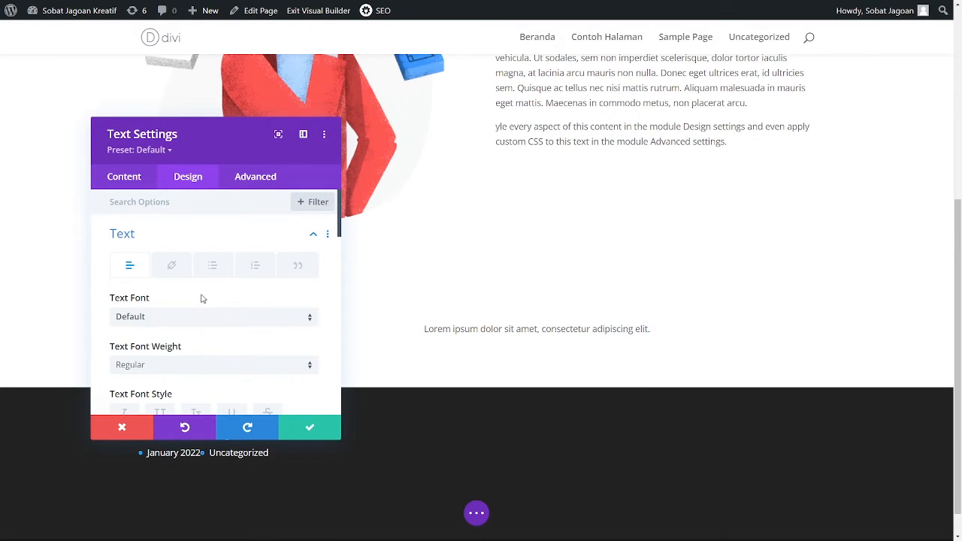
{"action": "left_click", "coordinate": [145, 185]}
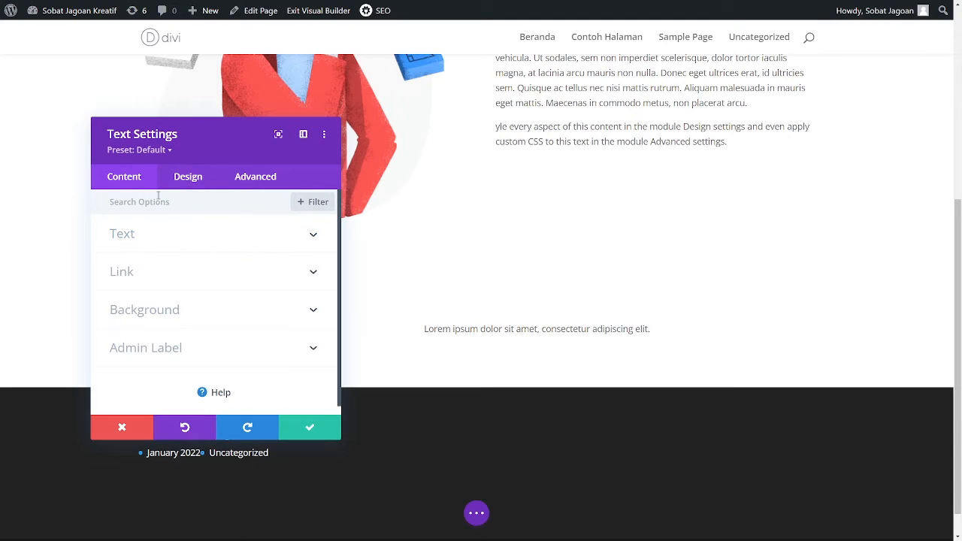
{"action": "left_click", "coordinate": [188, 178]}
{"action": "scroll", "coordinate": [188, 346], "scroll_direction": "down", "scroll_amount": 4}
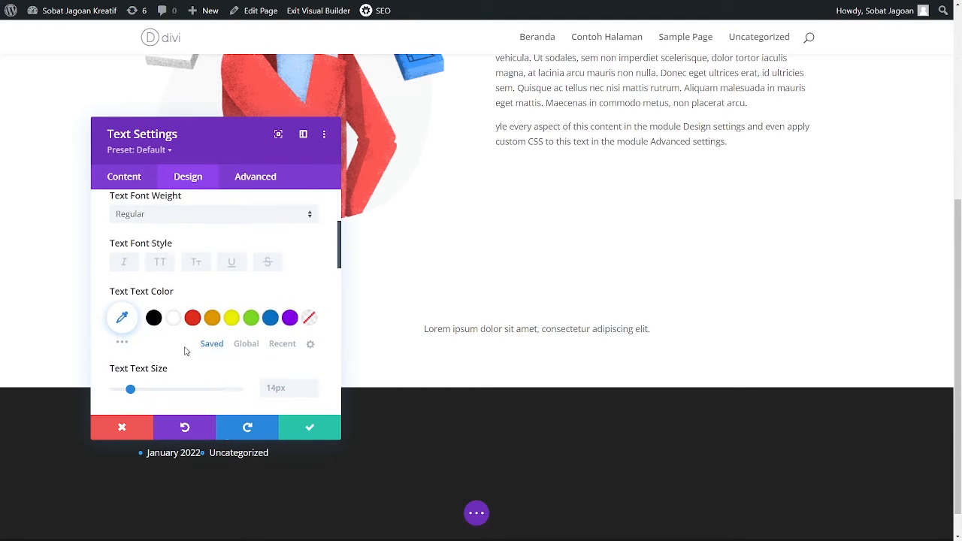
{"action": "scroll", "coordinate": [186, 350], "scroll_direction": "down", "scroll_amount": 3}
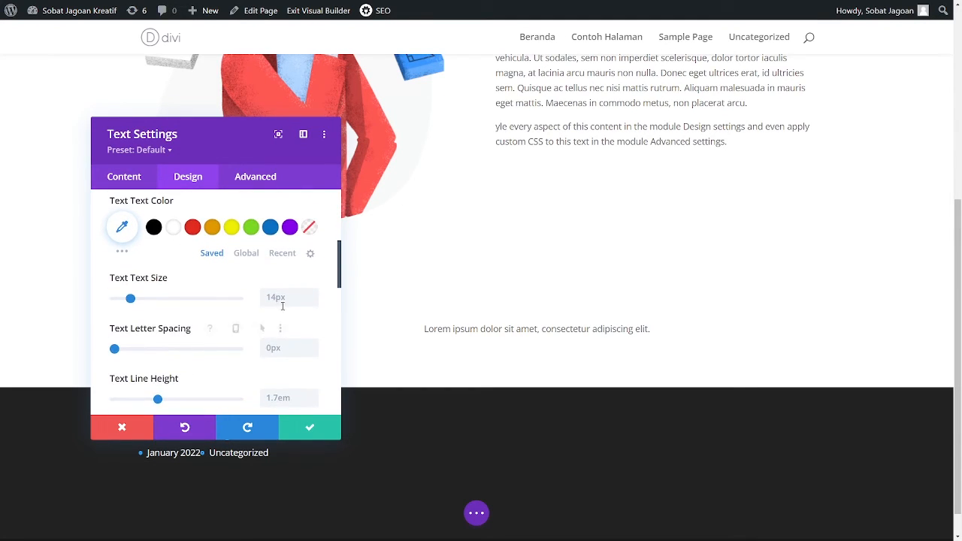
{"action": "left_click", "coordinate": [285, 300]}
{"action": "key", "text": "Up"}
{"action": "key", "text": "Up"}
{"action": "key", "text": "Up"}
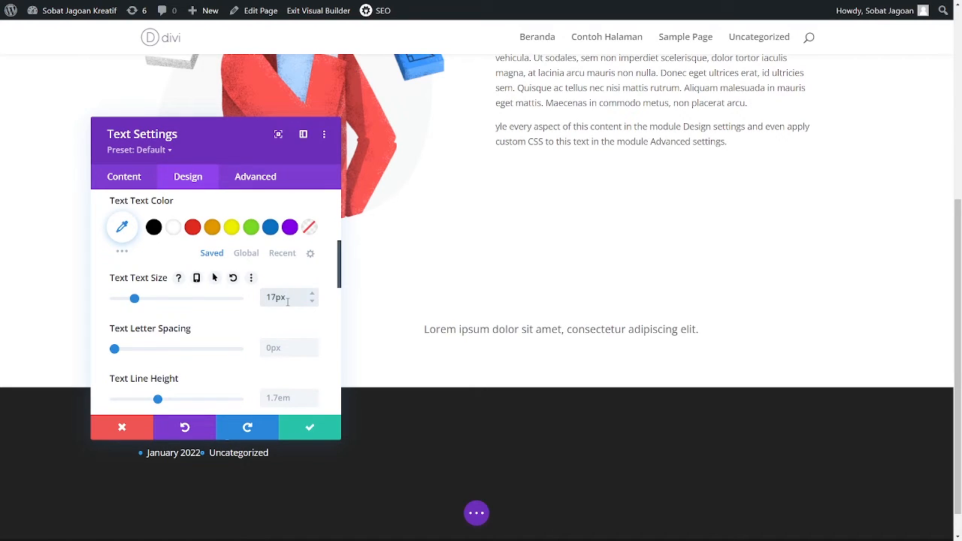
{"action": "key", "text": "Up"}
{"action": "key", "text": "Up"}
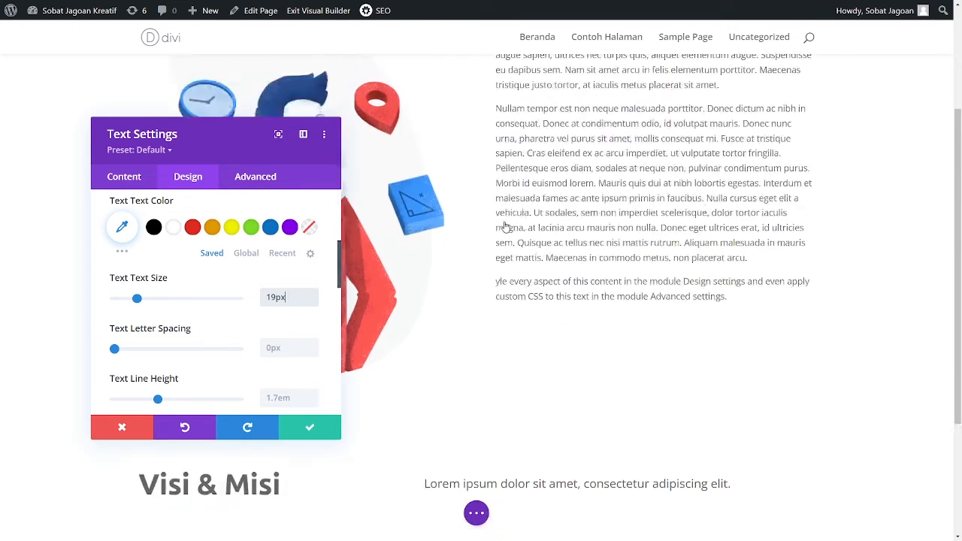
{"action": "scroll", "coordinate": [493, 225], "scroll_direction": "up", "scroll_amount": 5}
{"action": "scroll", "coordinate": [506, 227], "scroll_direction": "down", "scroll_amount": 1}
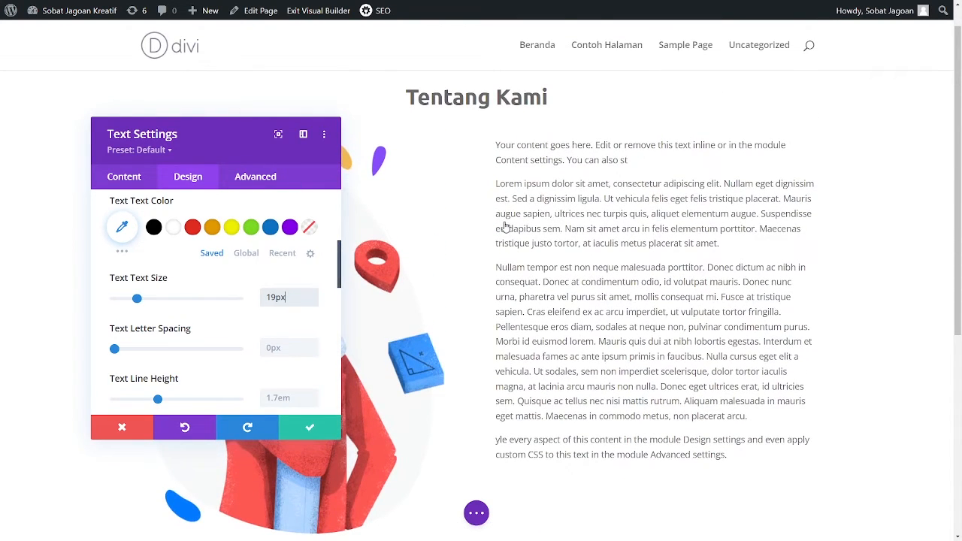
{"action": "scroll", "coordinate": [506, 227], "scroll_direction": "down", "scroll_amount": 4}
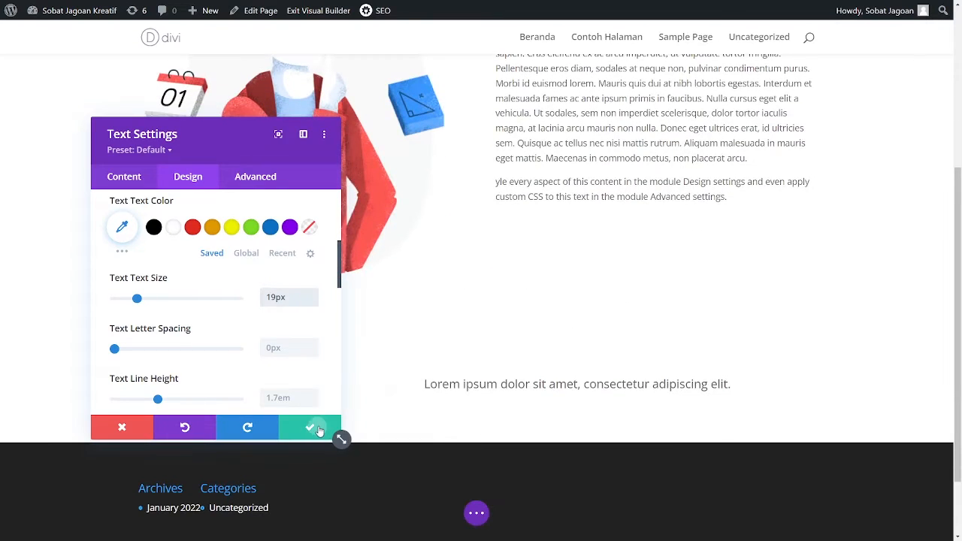
{"action": "left_click", "coordinate": [325, 432]}
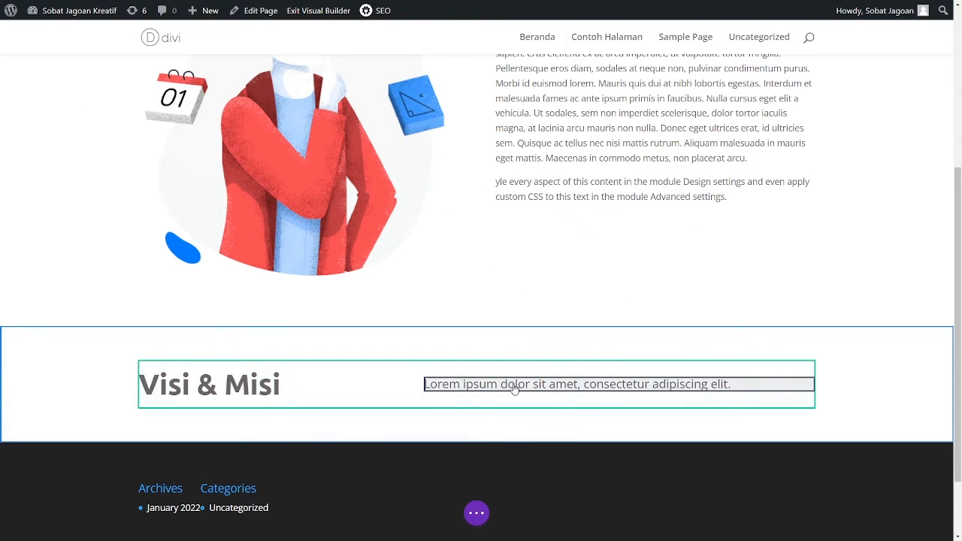
- Duplicate the lorem ipsum Text module in the second column and format the copy's body as a bulleted list
{"action": "left_click", "coordinate": [606, 385]}
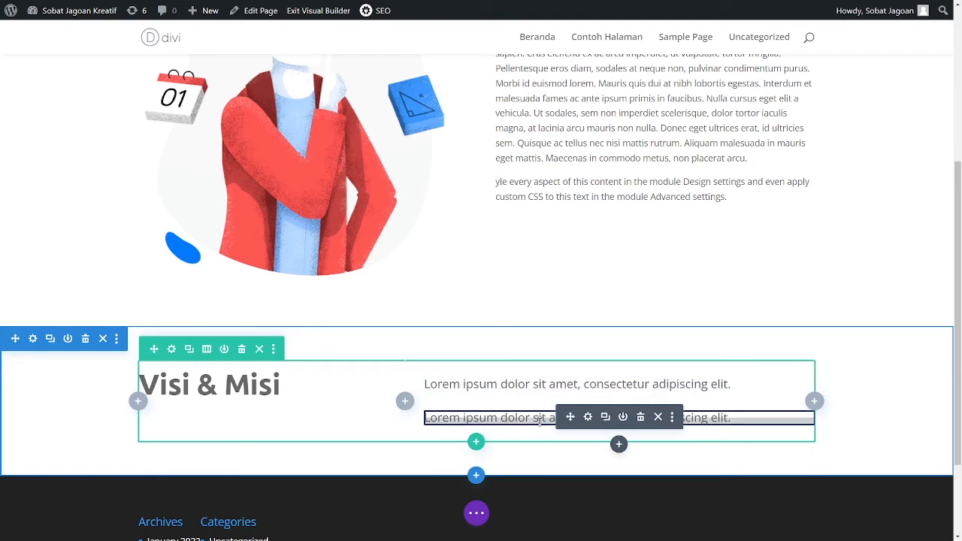
{"action": "left_click", "coordinate": [589, 418]}
{"action": "triple_click", "coordinate": [194, 376]}
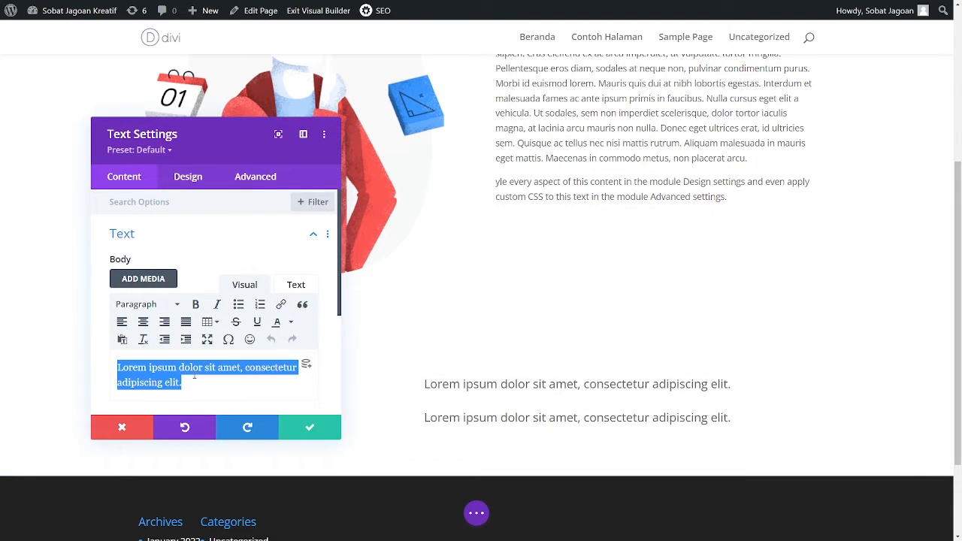
{"action": "scroll", "coordinate": [194, 376], "scroll_direction": "down", "scroll_amount": 2}
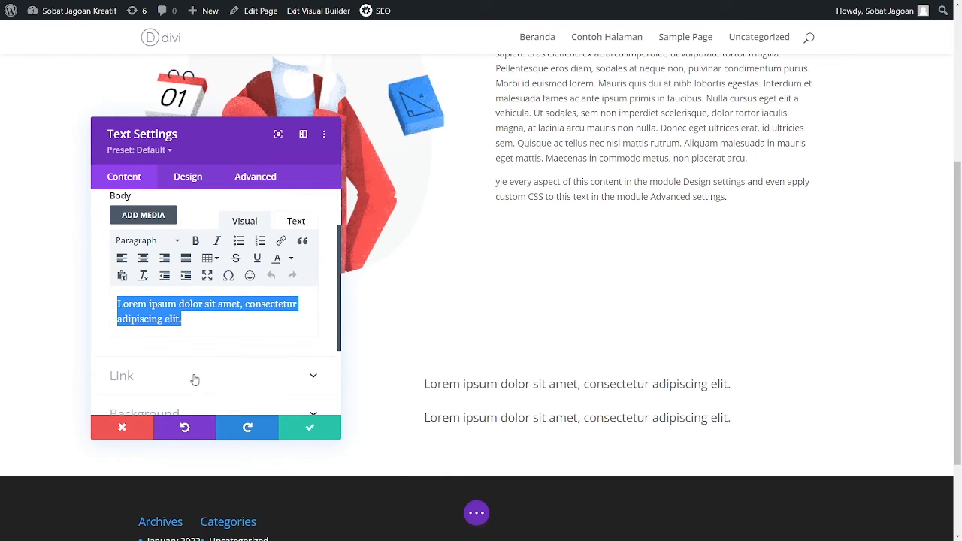
{"action": "left_click", "coordinate": [239, 241]}
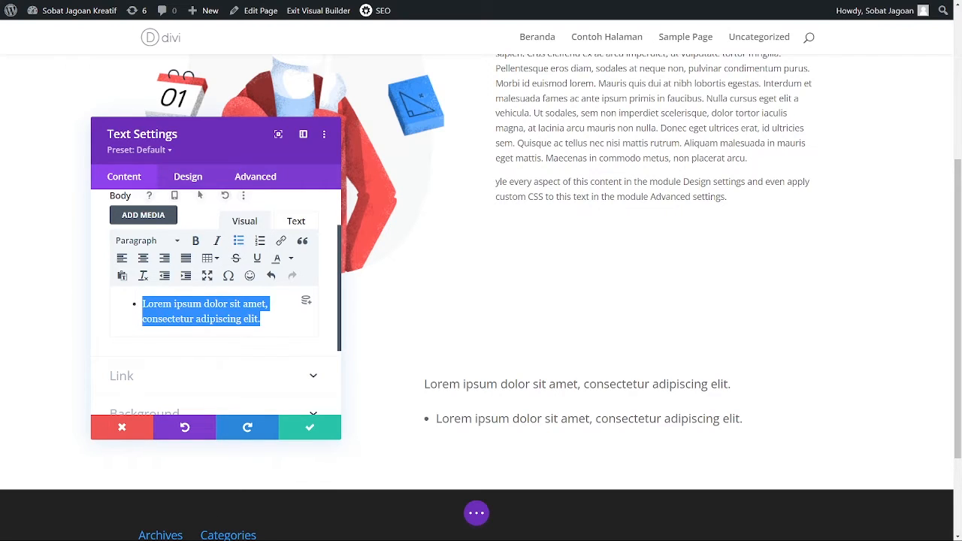
{"action": "left_click", "coordinate": [328, 244]}
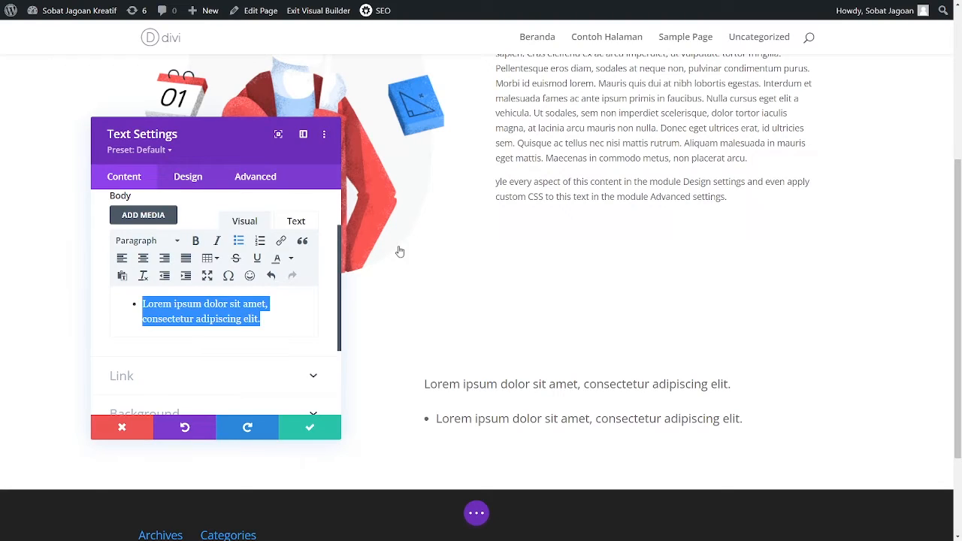
- Add the list items "Nullam eget dignissim est. Sed a dignissim ligula." and "Mauris augue sapien, ultrices nec turpis quis aliquet."
{"action": "left_click", "coordinate": [276, 319]}
{"action": "key", "text": "Return"}
{"action": "type", "text": "Nullam eget dignissim est. Sed a dignissim ligula."}
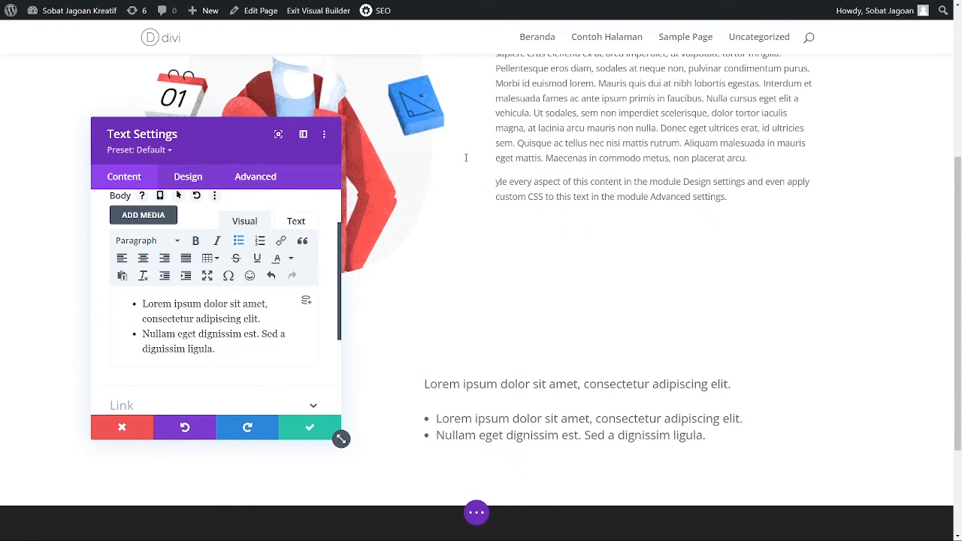
{"action": "key", "text": "Return"}
{"action": "type", "text": "Mauris augue sapien, ultrices nec turpis quis, aliquet"}
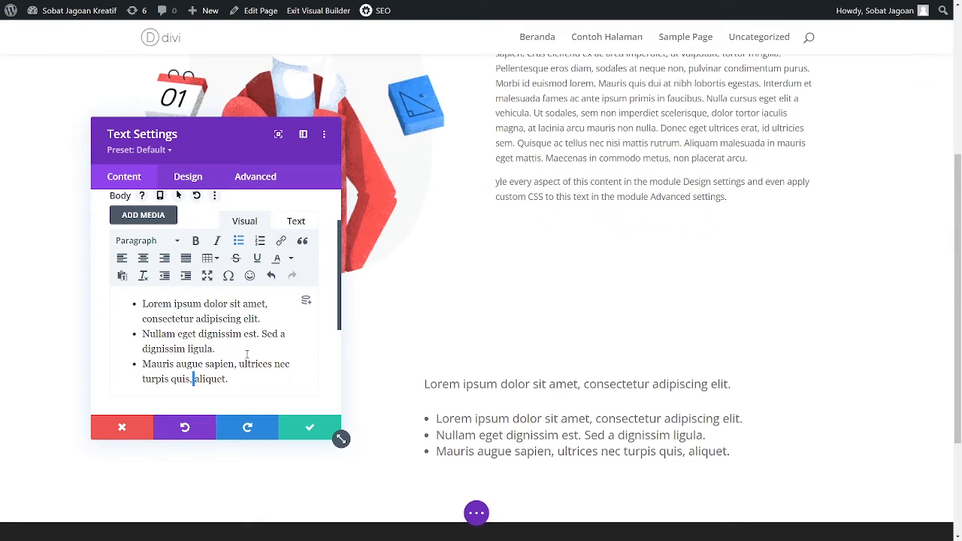
{"action": "key", "text": "BackSpace"}
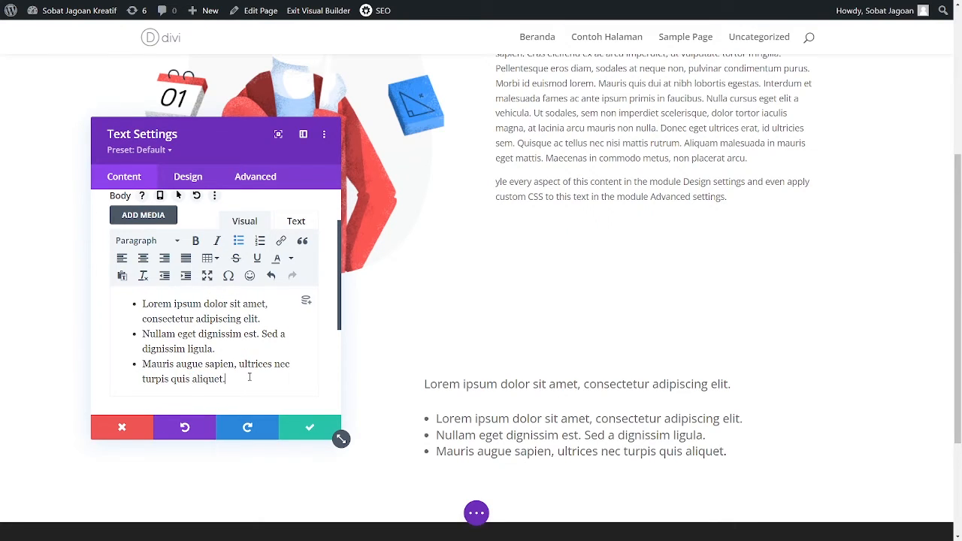
- Add the list items "Donec dictum ac nibh in consequat. Donec at" and "Cras eleifend ex ac arcu imperdiet, ut vulputate tortor fringilla"
{"action": "key", "text": "Return"}
{"action": "type", "text": "Donec dictum ac nibh in consequat. Donec at Cras eleifend ex ac arcu imperdiet, ut vulputate tortor fringilla"}
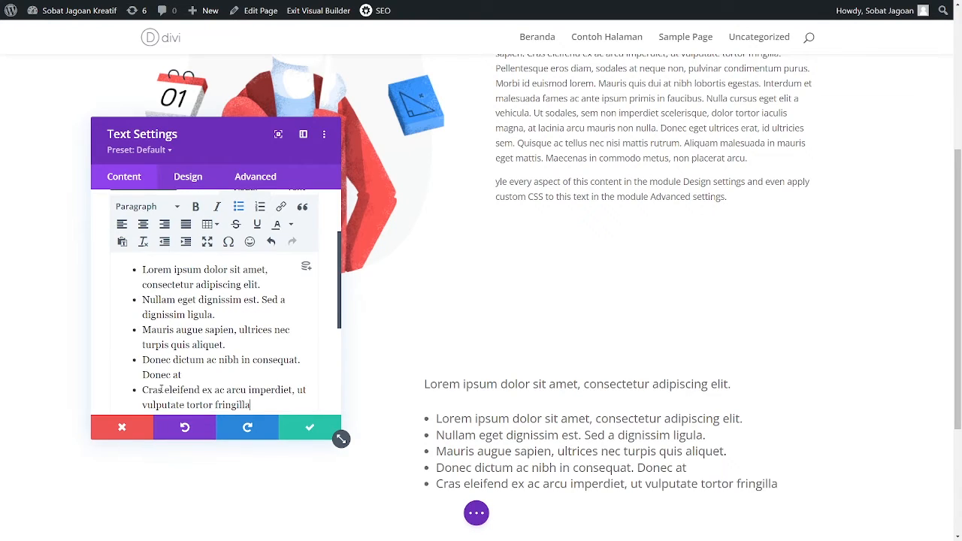
- Try text line heights of 1.9em and 1.8em for the bulleted Text module
{"action": "left_click", "coordinate": [189, 179]}
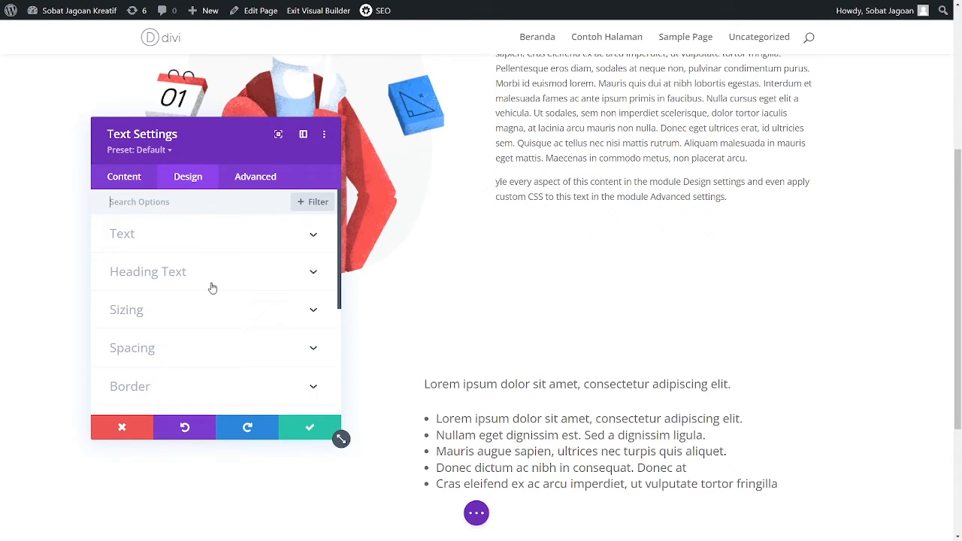
{"action": "left_click", "coordinate": [202, 239]}
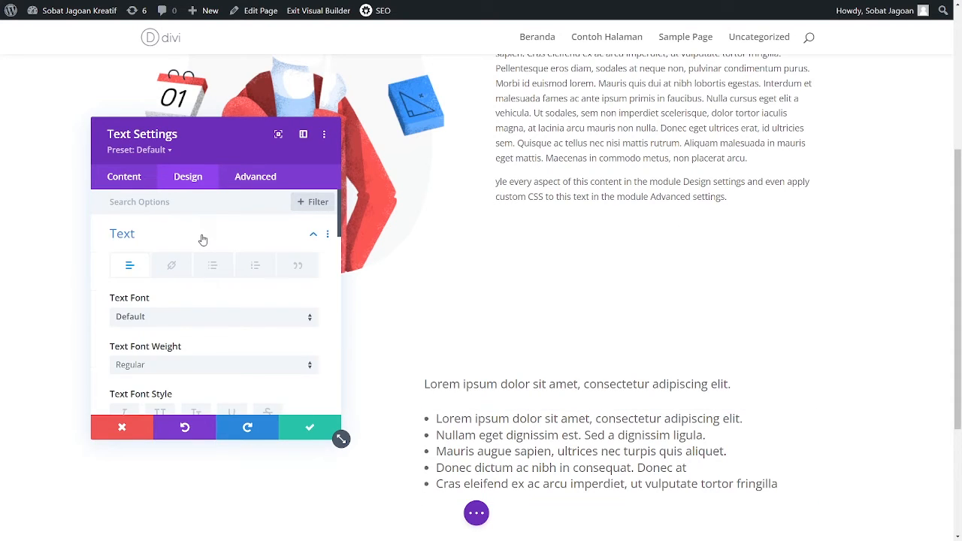
{"action": "scroll", "coordinate": [211, 348], "scroll_direction": "down", "scroll_amount": 4}
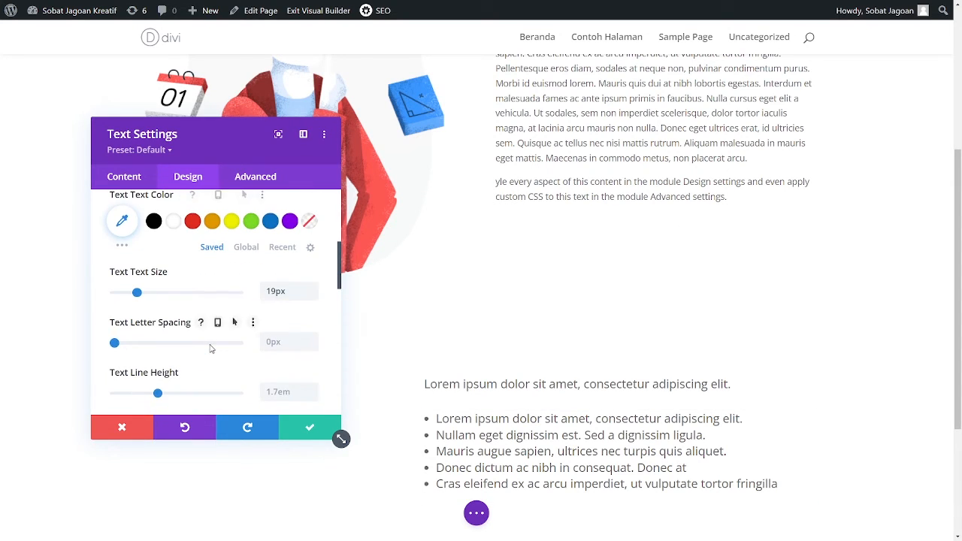
{"action": "scroll", "coordinate": [172, 397], "scroll_direction": "down", "scroll_amount": 2}
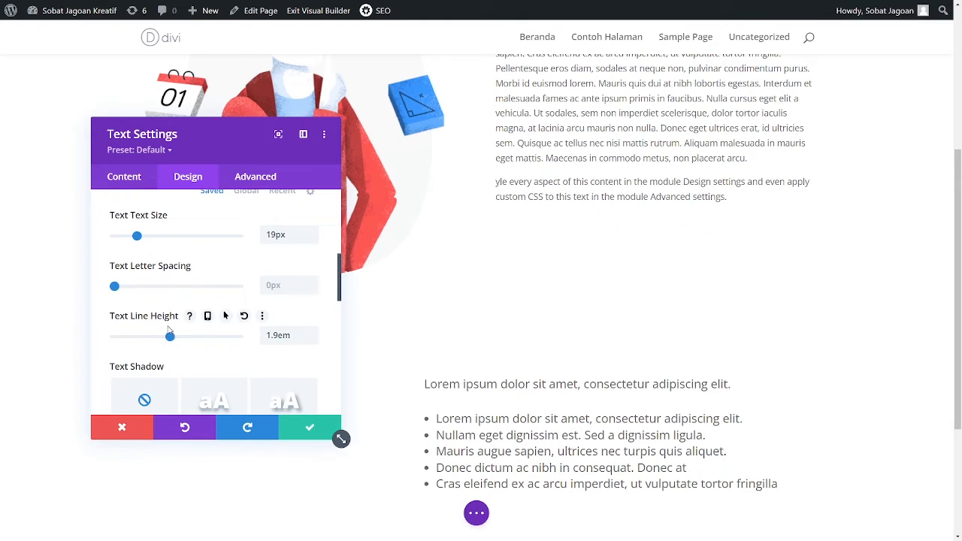
{"action": "left_click", "coordinate": [157, 178]}
{"action": "left_click", "coordinate": [188, 176]}
{"action": "scroll", "coordinate": [173, 316], "scroll_direction": "down", "scroll_amount": 5}
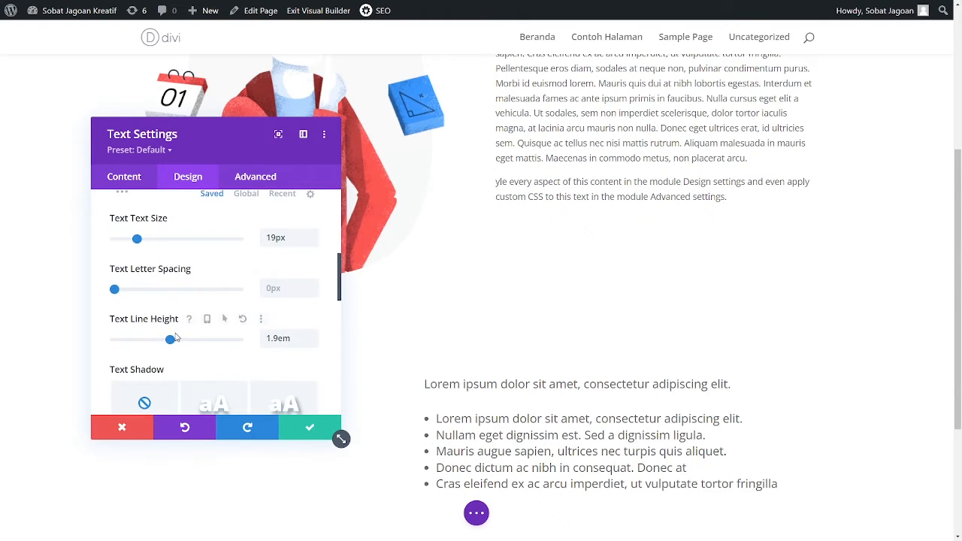
{"action": "mouse_move", "coordinate": [170, 339]}
{"action": "left_mouse_down"}
{"action": "mouse_move", "coordinate": [221, 340]}
{"action": "mouse_move", "coordinate": [163, 340]}
{"action": "left_mouse_up"}
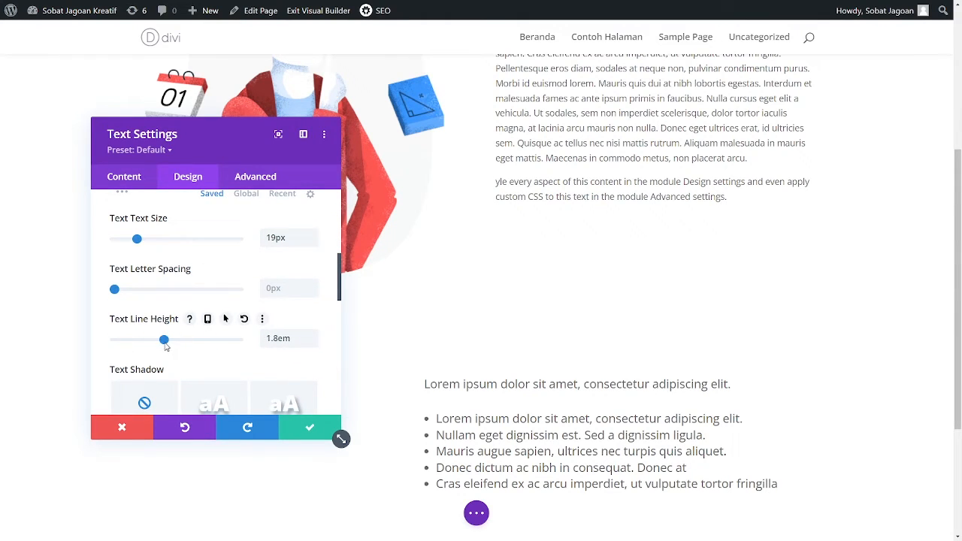
- Remove the bulleted list formatting from all of the module's body text, leaving plain paragraphs
{"action": "left_click", "coordinate": [130, 178]}
{"action": "left_click", "coordinate": [182, 241]}
{"action": "scroll", "coordinate": [226, 331], "scroll_direction": "down", "scroll_amount": 1}
{"action": "left_click", "coordinate": [229, 350]}
{"action": "key", "text": "ctrl+a"}
{"action": "left_click", "coordinate": [235, 266]}
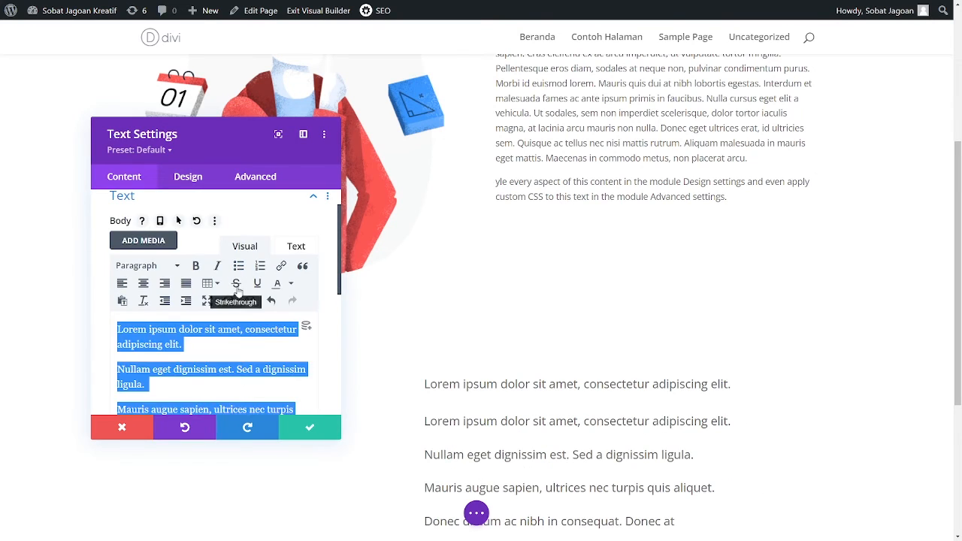
- Set the text line height of the duplicated Text module to 1.6em
{"action": "left_click", "coordinate": [188, 177]}
{"action": "scroll", "coordinate": [209, 356], "scroll_direction": "down", "scroll_amount": 5}
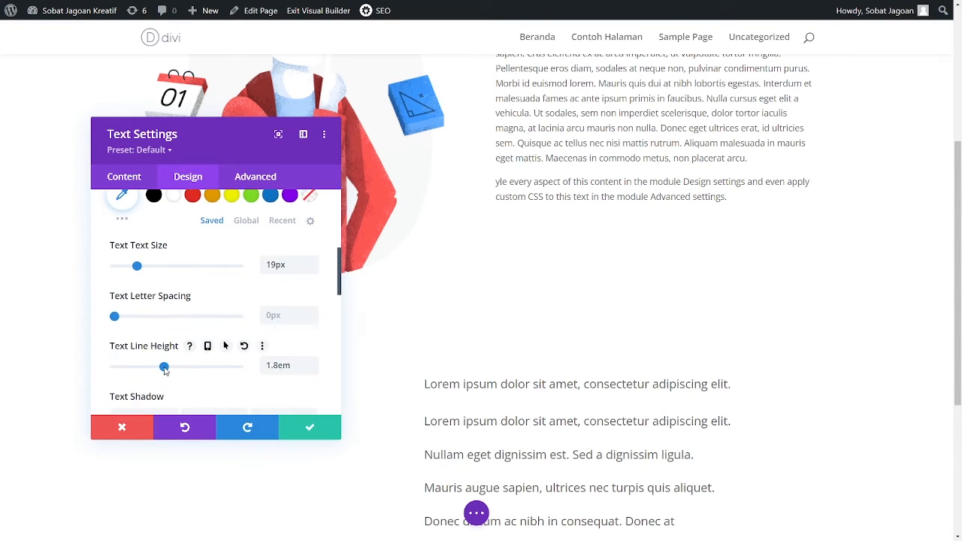
{"action": "left_click_drag", "start_coordinate": [163, 367], "coordinate": [152, 367]}
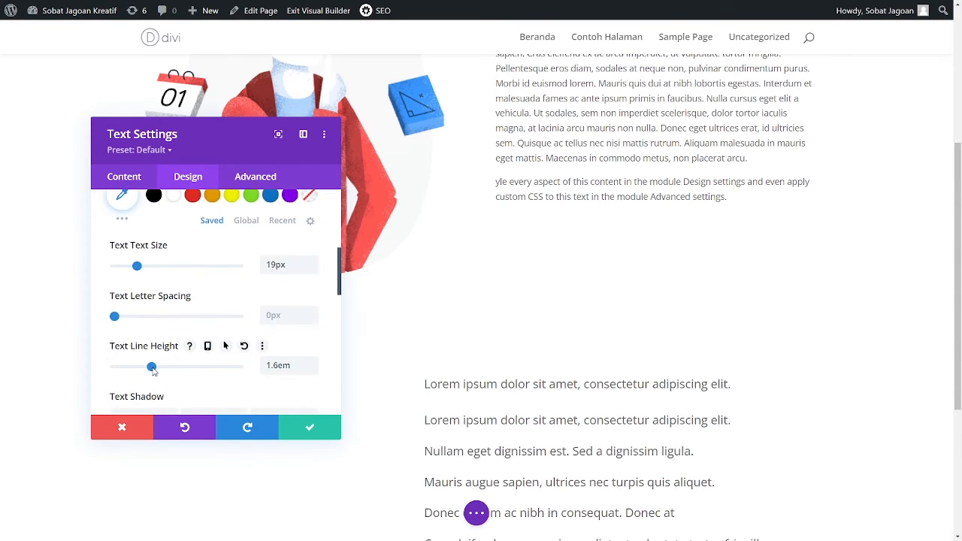
- Number the first three mission paragraphs in the Text module's body with the prefixes "1.", "2." and "3."
{"action": "left_click", "coordinate": [136, 184]}
{"action": "left_click", "coordinate": [176, 247]}
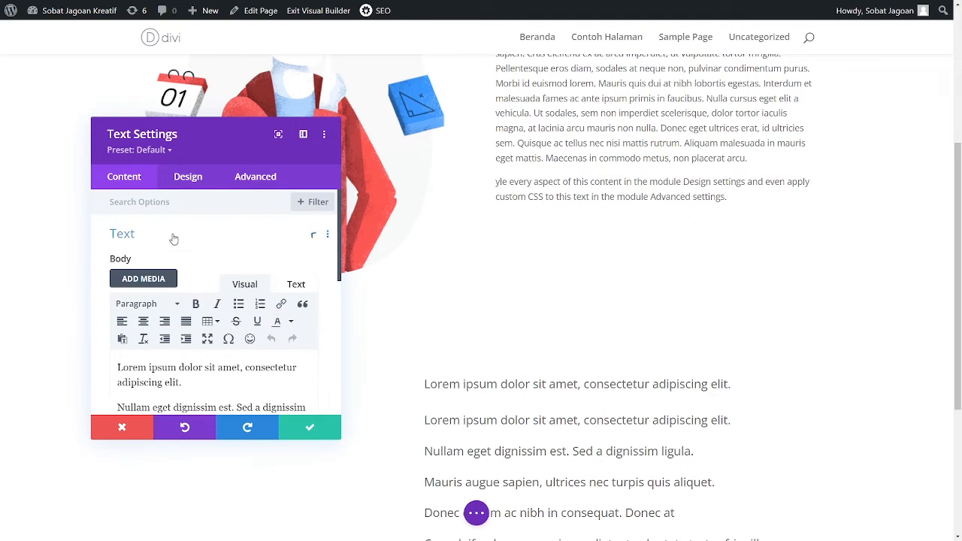
{"action": "left_click", "coordinate": [185, 339]}
{"action": "scroll", "coordinate": [181, 336], "scroll_direction": "down", "scroll_amount": 1}
{"action": "key", "text": "ctrl+z"}
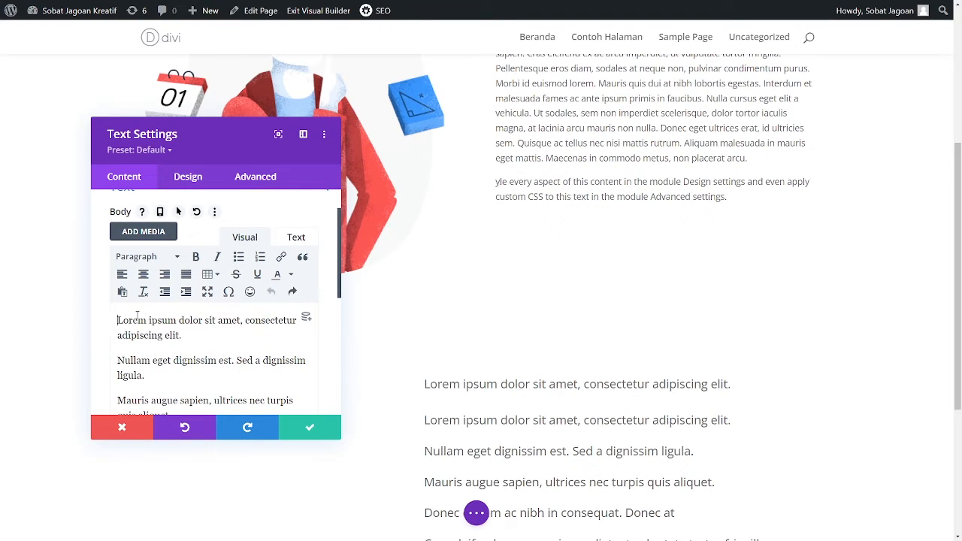
{"action": "type", "text": "1."}
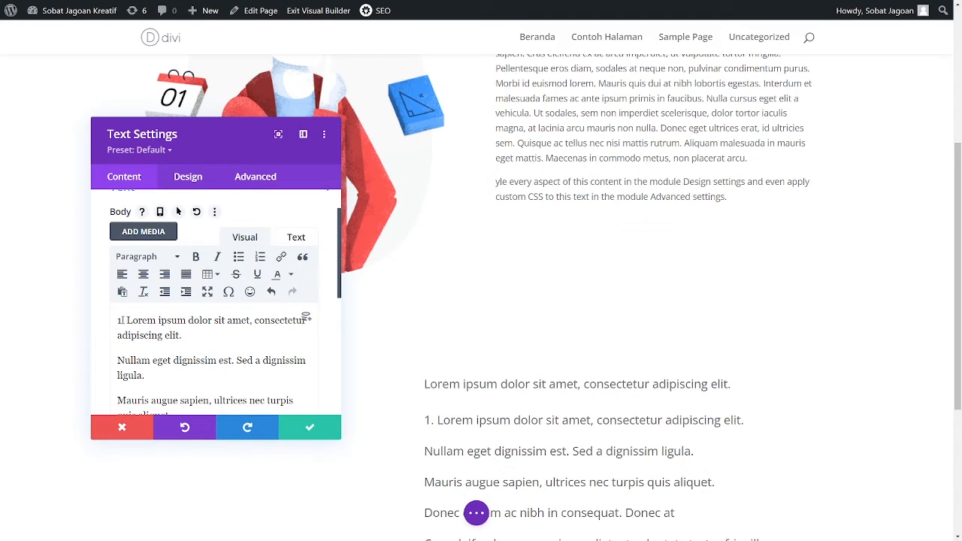
{"action": "left_click", "coordinate": [116, 360]}
{"action": "type", "text": "2."}
{"action": "scroll", "coordinate": [117, 338], "scroll_direction": "down", "scroll_amount": 3}
{"action": "left_click", "coordinate": [117, 329]}
{"action": "type", "text": "3."}
{"action": "scroll", "coordinate": [116, 328], "scroll_direction": "down", "scroll_amount": 1}
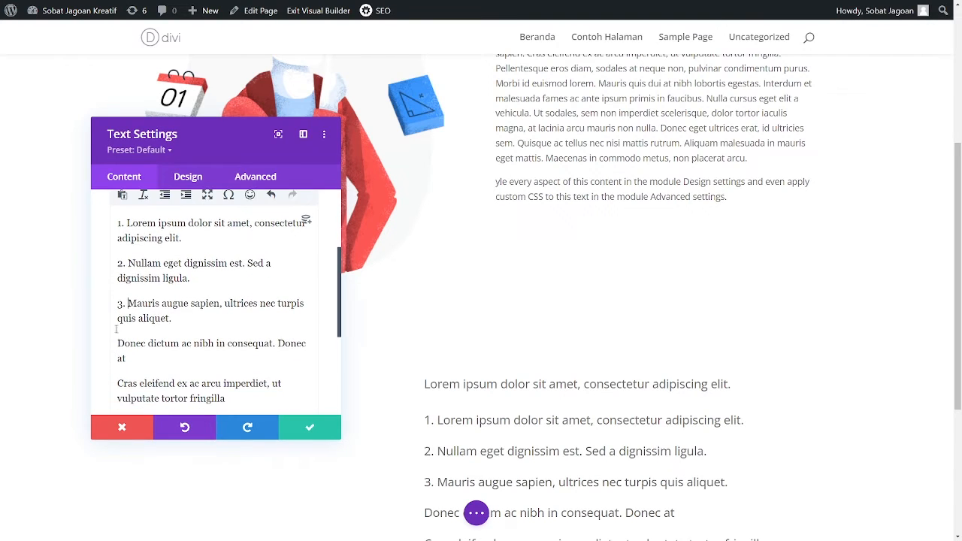
- Prefix the last two mission paragraphs with "4." and "5." and save the Text module
{"action": "left_click", "coordinate": [117, 339]}
{"action": "type", "text": "4. "}
{"action": "type", "text": "5."}
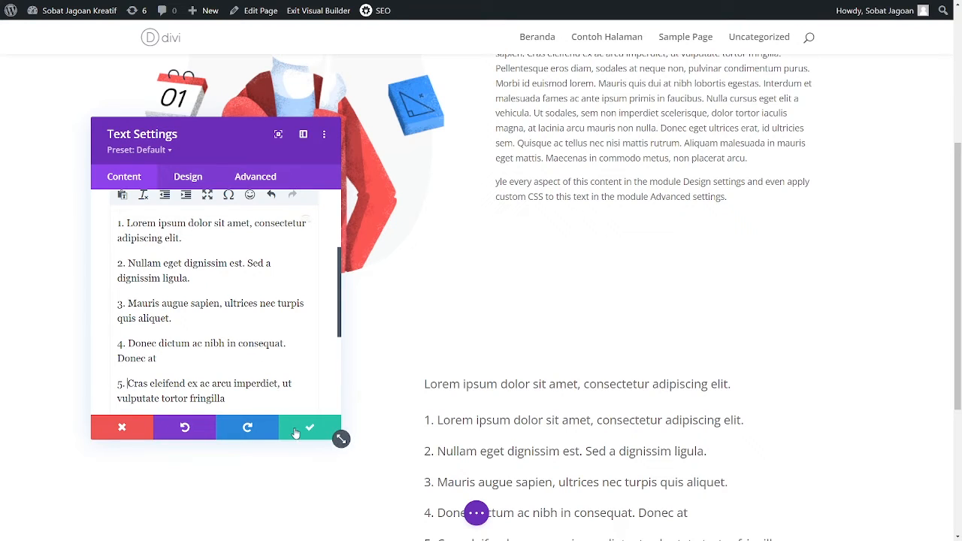
{"action": "left_click", "coordinate": [300, 438]}
- Move the vision sentence below the "Visi & Misi" heading and place a duplicate of that heading above the numbered list
{"action": "scroll", "coordinate": [530, 432], "scroll_direction": "down", "scroll_amount": 2}
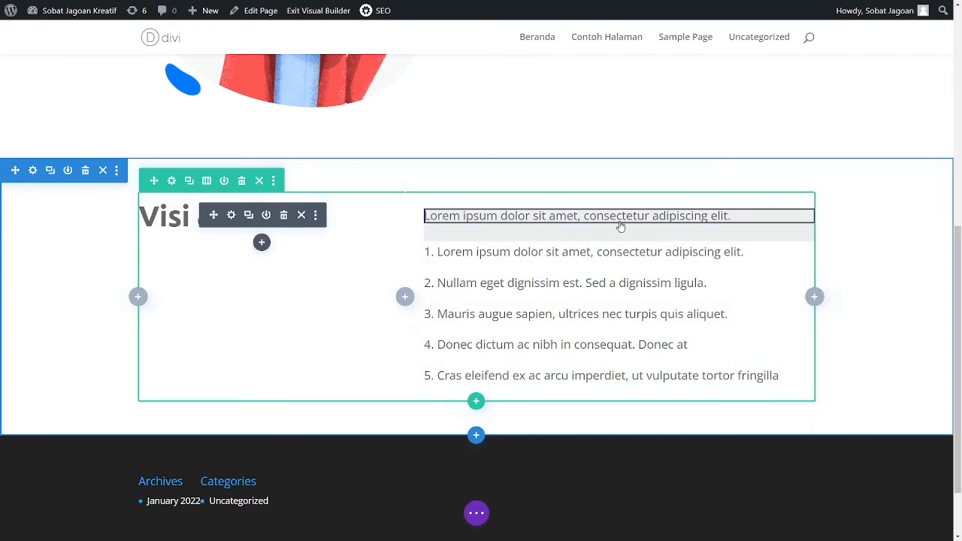
{"action": "left_click_drag", "start_coordinate": [570, 216], "coordinate": [220, 269]}
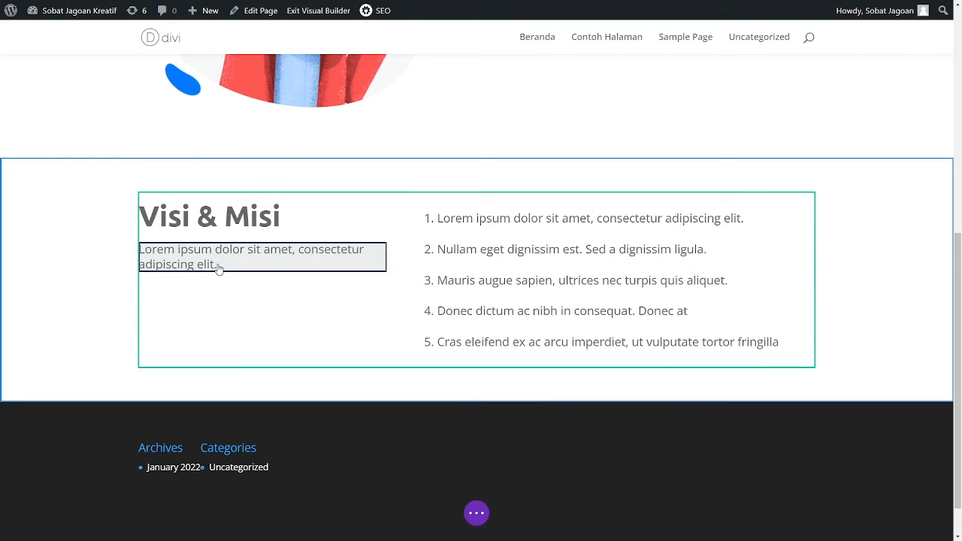
{"action": "left_click", "coordinate": [249, 216]}
{"action": "left_click_drag", "start_coordinate": [275, 217], "coordinate": [466, 219]}
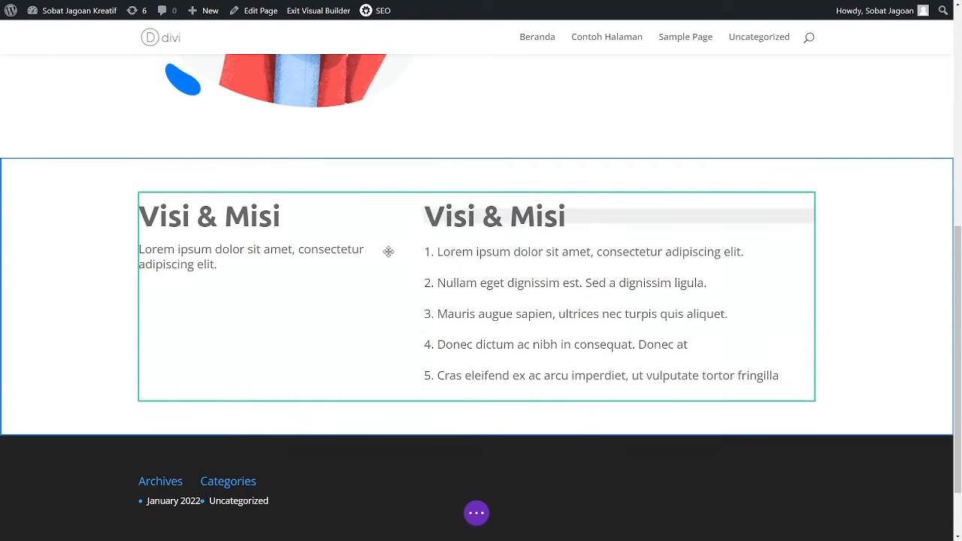
- Shorten the heading above the vision sentence to "Visi" and save it
{"action": "left_click", "coordinate": [230, 215]}
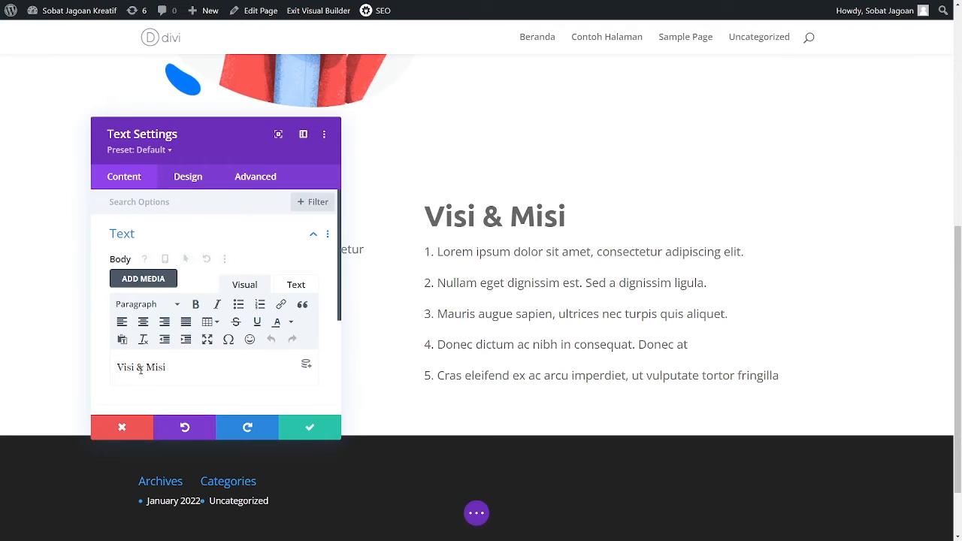
{"action": "left_click_drag", "start_coordinate": [134, 367], "coordinate": [193, 366]}
{"action": "key", "text": "BackSpace"}
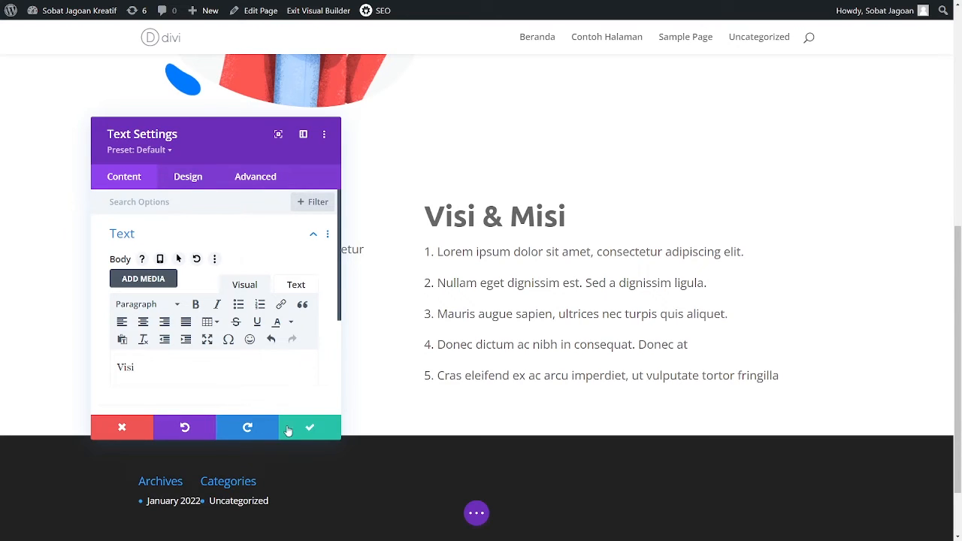
{"action": "left_click", "coordinate": [293, 429]}
- Shorten the heading above the numbered mission points to "Misi" and save it
{"action": "left_click", "coordinate": [588, 215]}
{"action": "left_click_drag", "start_coordinate": [152, 367], "coordinate": [75, 370]}
{"action": "key", "text": "BackSpace"}
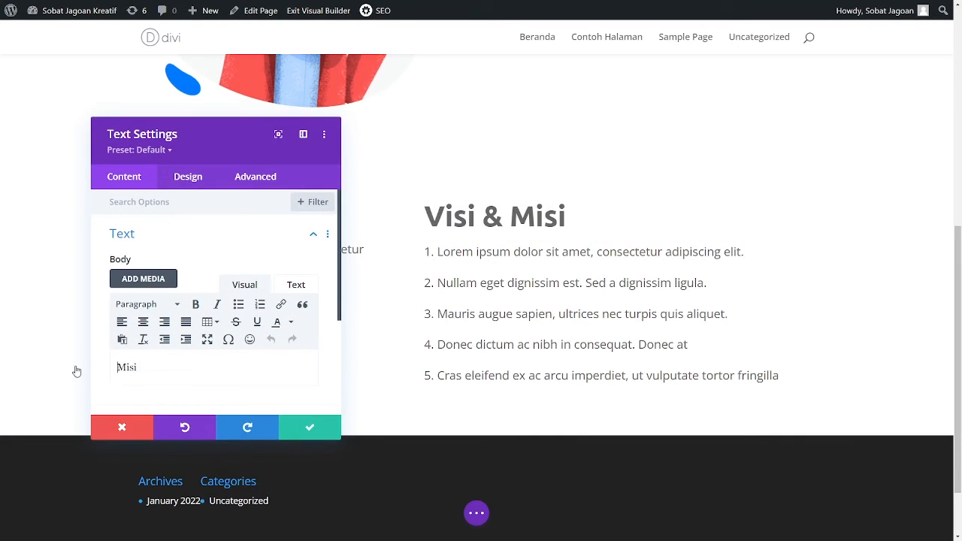
{"action": "left_click", "coordinate": [316, 430]}
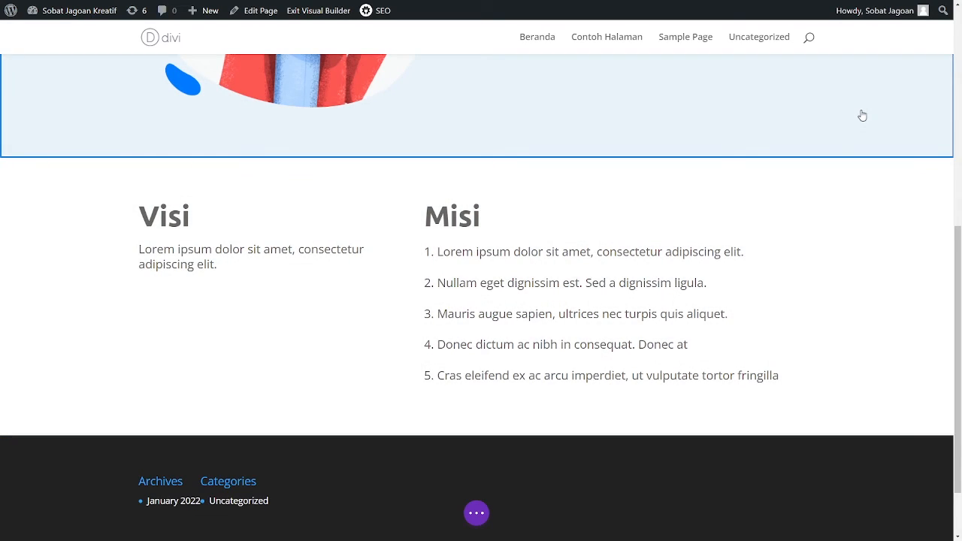
- Review the page layout from the "Tentang Kami" heading down to the Visi and Misi columns
{"action": "scroll", "coordinate": [844, 281], "scroll_direction": "up", "scroll_amount": 5}
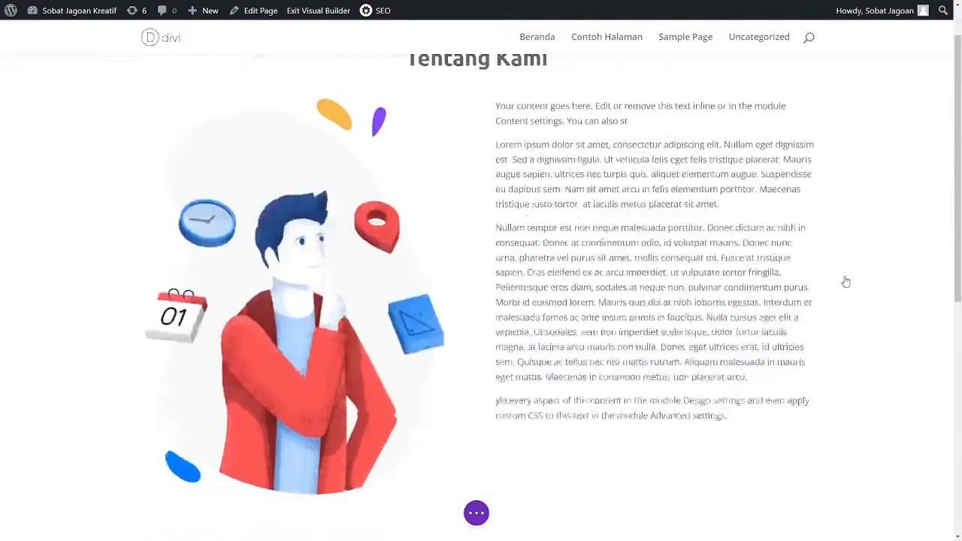
{"action": "scroll", "coordinate": [846, 281], "scroll_direction": "down", "scroll_amount": 3}
{"action": "scroll", "coordinate": [846, 281], "scroll_direction": "up", "scroll_amount": 2}
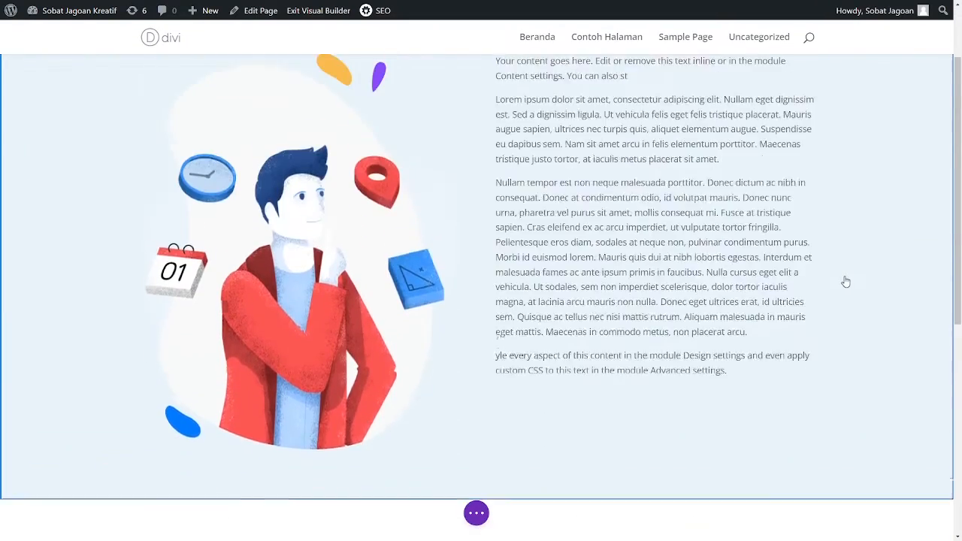
{"action": "scroll", "coordinate": [846, 281], "scroll_direction": "up", "scroll_amount": 2}
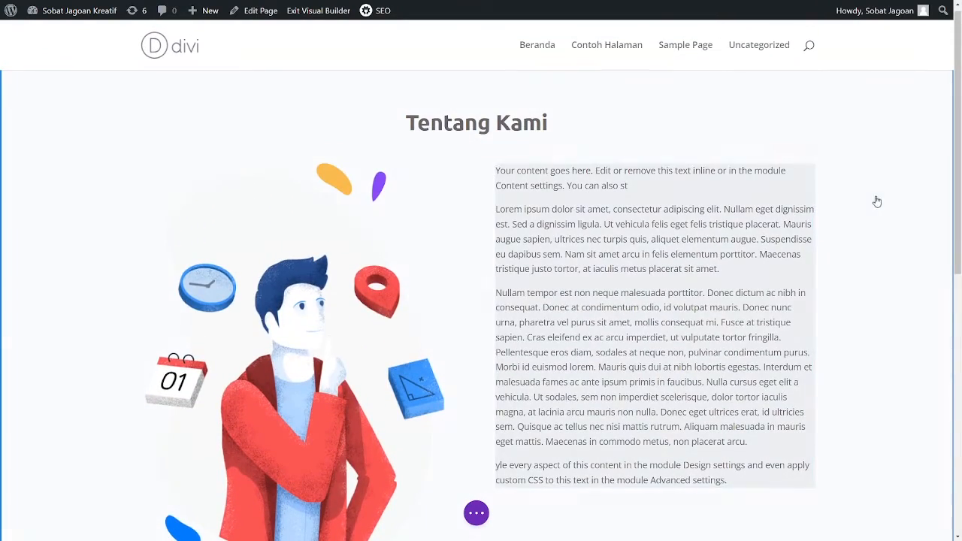
{"action": "scroll", "coordinate": [641, 357], "scroll_direction": "down", "scroll_amount": 5}
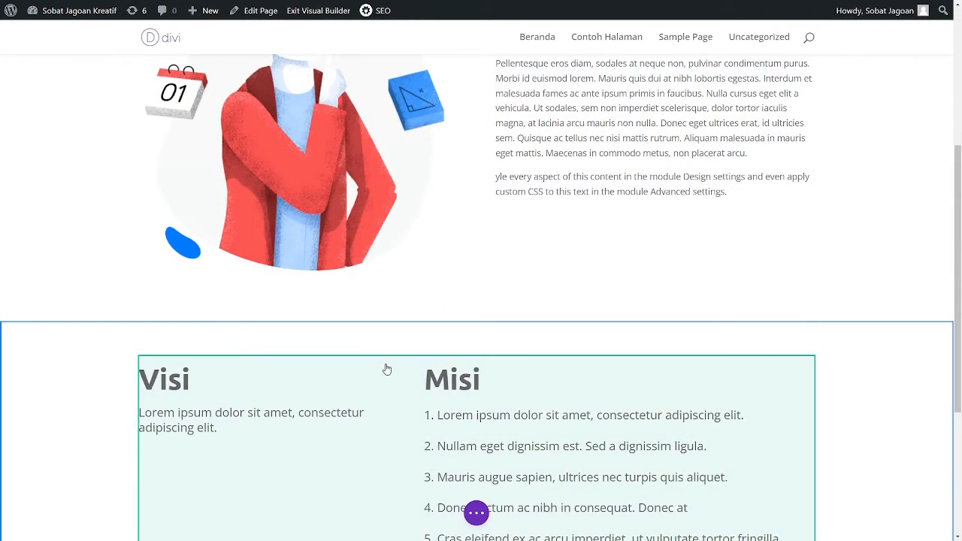
{"action": "scroll", "coordinate": [386, 369], "scroll_direction": "down", "scroll_amount": 1}
{"action": "scroll", "coordinate": [96, 389], "scroll_direction": "down", "scroll_amount": 1}
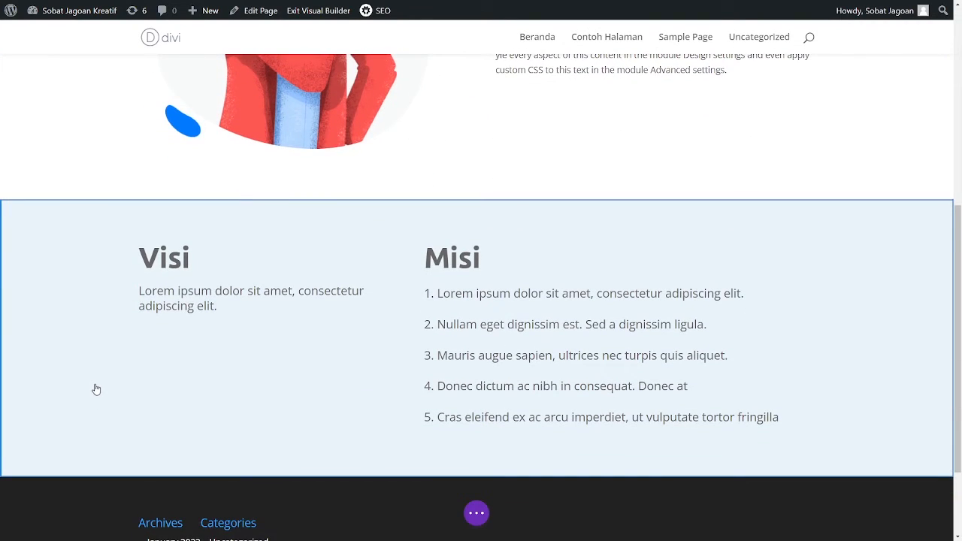
{"action": "scroll", "coordinate": [96, 390], "scroll_direction": "down", "scroll_amount": 1}
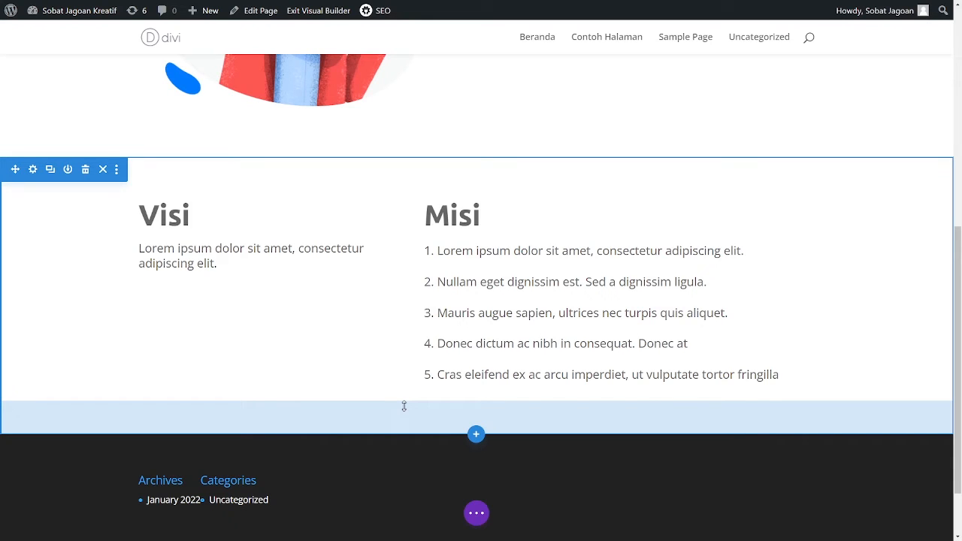
- Add a new section with a single-column row below the Visi and Misi section, leaving the row without a module
{"action": "scroll", "coordinate": [404, 406], "scroll_direction": "down", "scroll_amount": 1}
{"action": "left_click", "coordinate": [475, 404]}
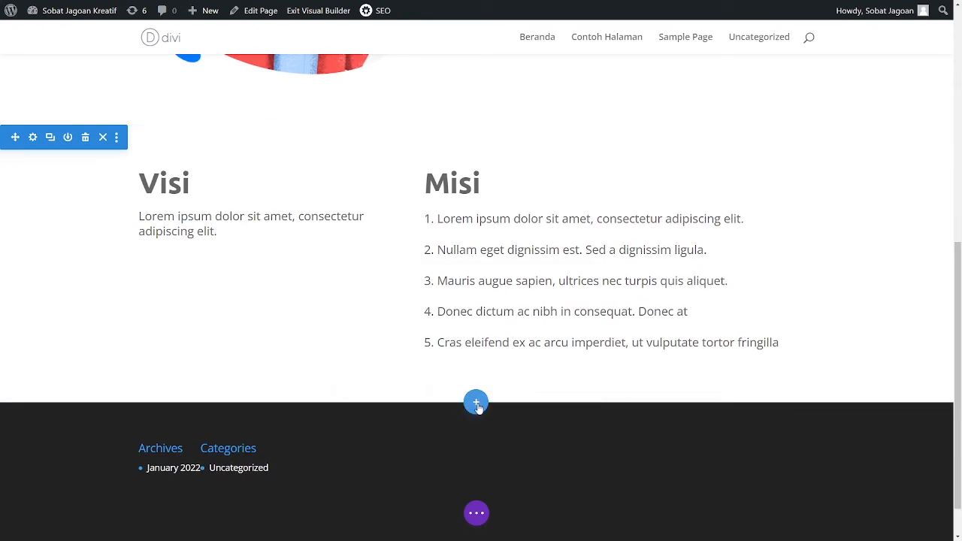
{"action": "left_click", "coordinate": [397, 367]}
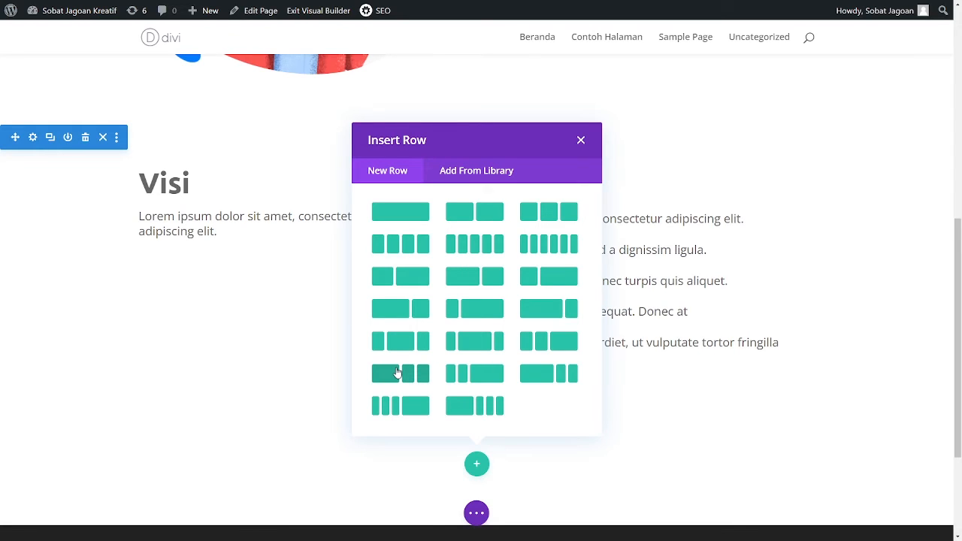
{"action": "left_click", "coordinate": [396, 218]}
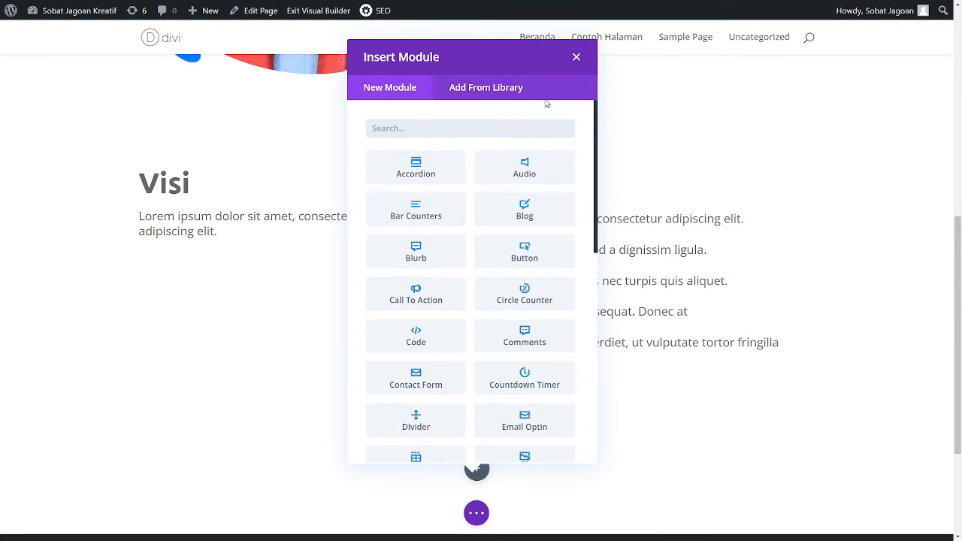
{"action": "left_click", "coordinate": [577, 59]}
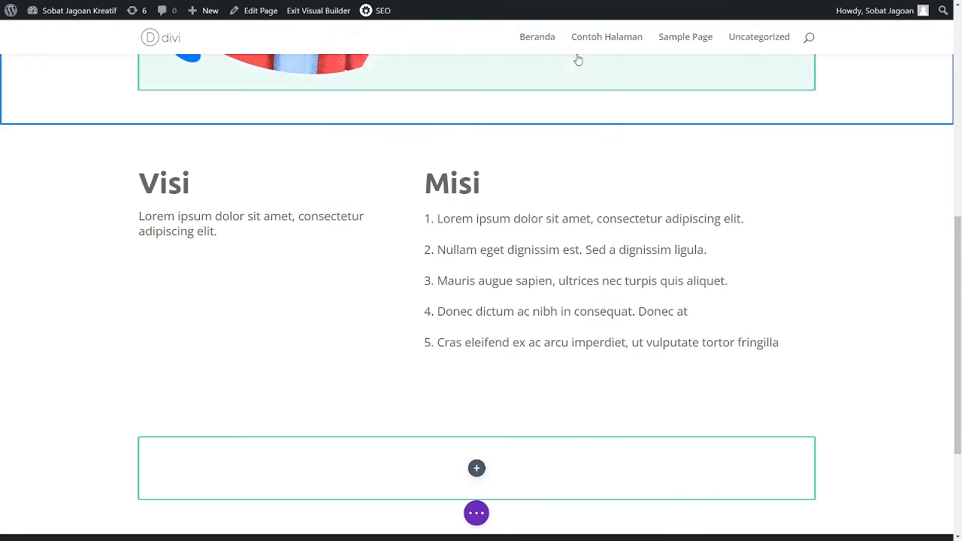
- Duplicate the "Tentang Kami" heading module and move the copy into the empty row of the new section
{"action": "scroll", "coordinate": [527, 211], "scroll_direction": "up", "scroll_amount": 5}
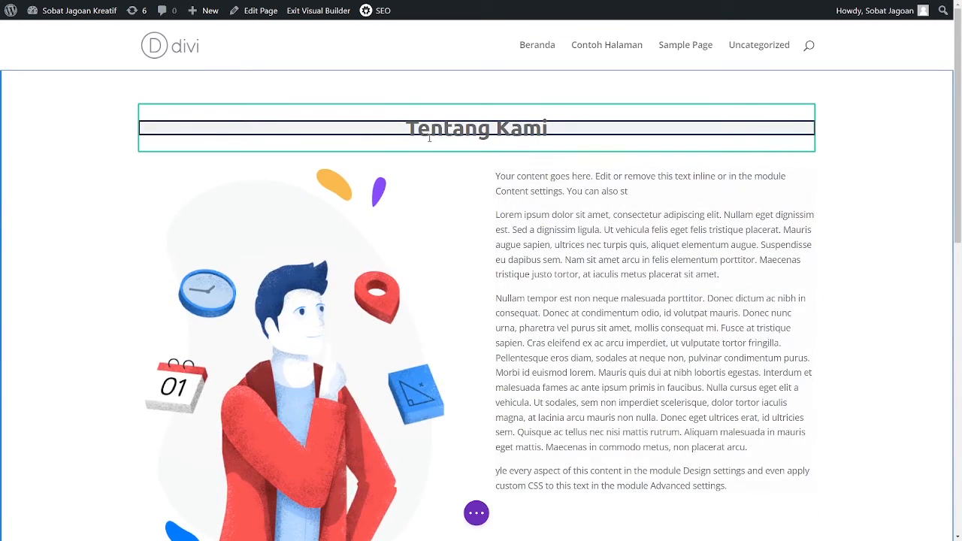
{"action": "mouse_move", "coordinate": [401, 125]}
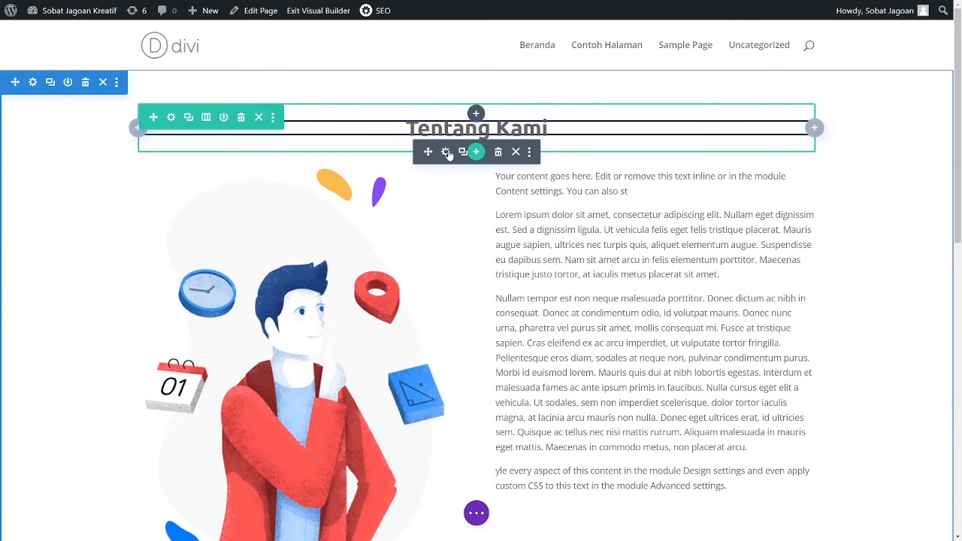
{"action": "left_click", "coordinate": [461, 152]}
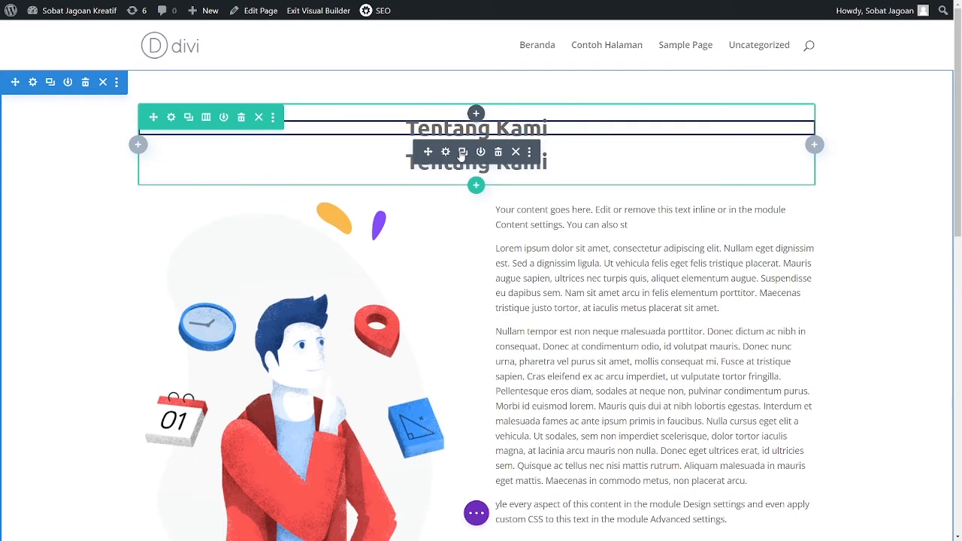
{"action": "left_click_drag", "start_coordinate": [429, 153], "coordinate": [481, 452]}
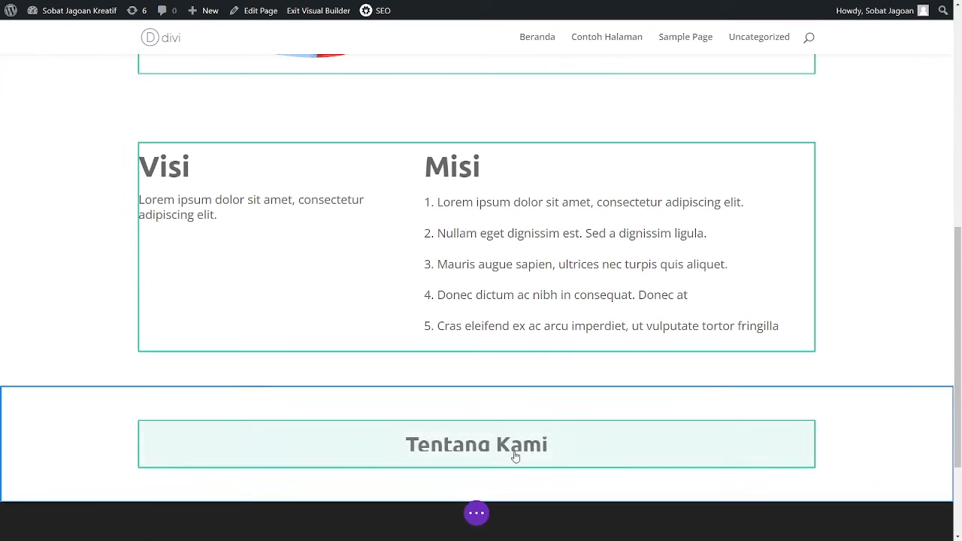
- Change the copied heading's text to "Tim Kami" and save the module
{"action": "left_click", "coordinate": [445, 445]}
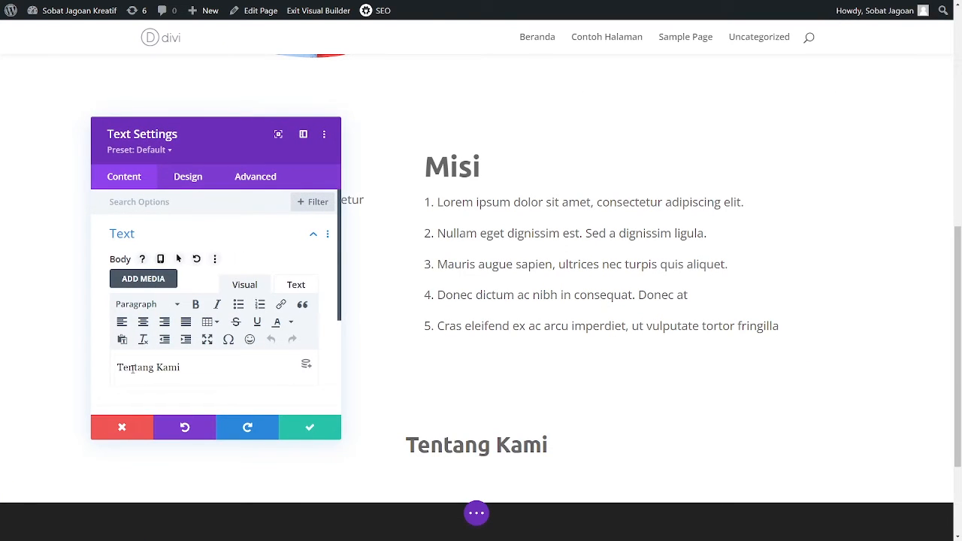
{"action": "double_click", "coordinate": [133, 368]}
{"action": "type", "text": "Tim"}
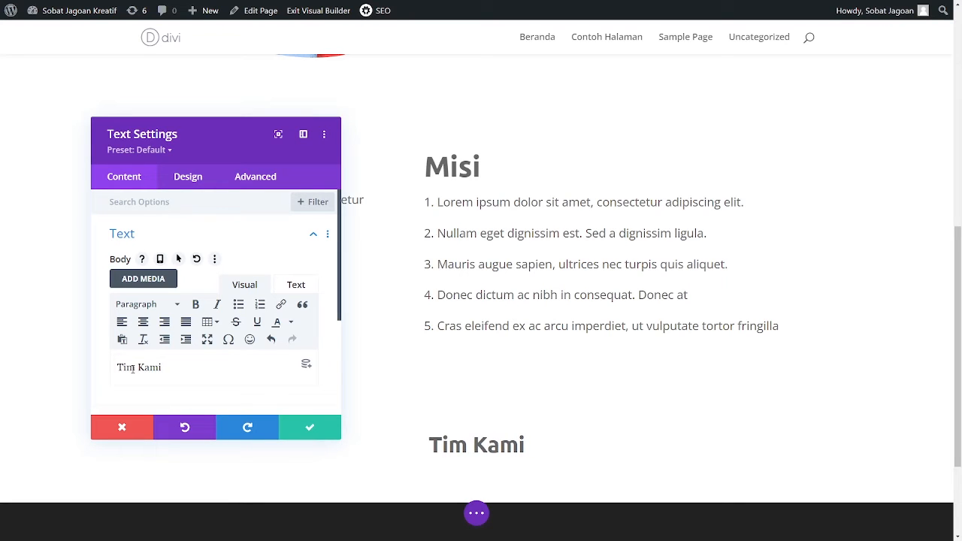
{"action": "left_click", "coordinate": [298, 430]}
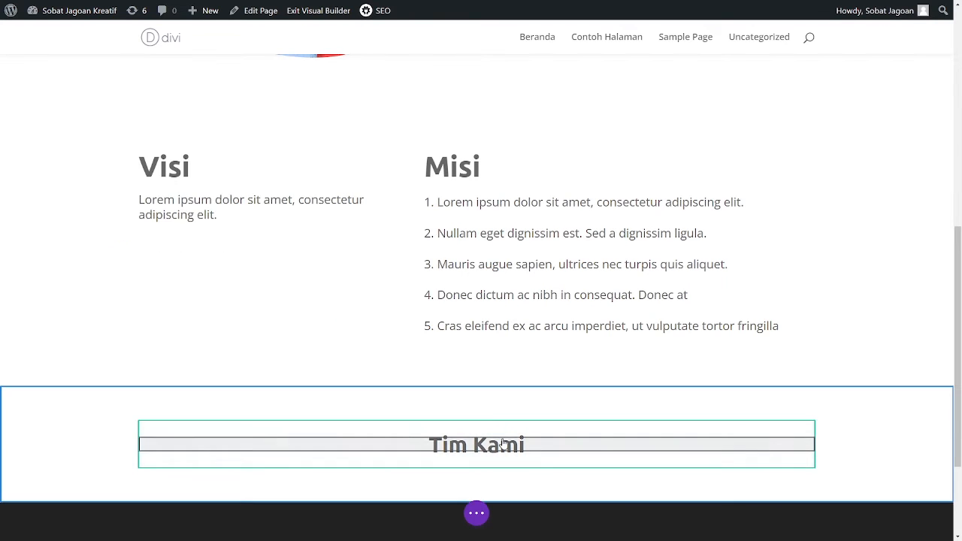
- Add a row with four equal columns below the "Tim Kami" heading
{"action": "scroll", "coordinate": [503, 444], "scroll_direction": "down", "scroll_amount": 2}
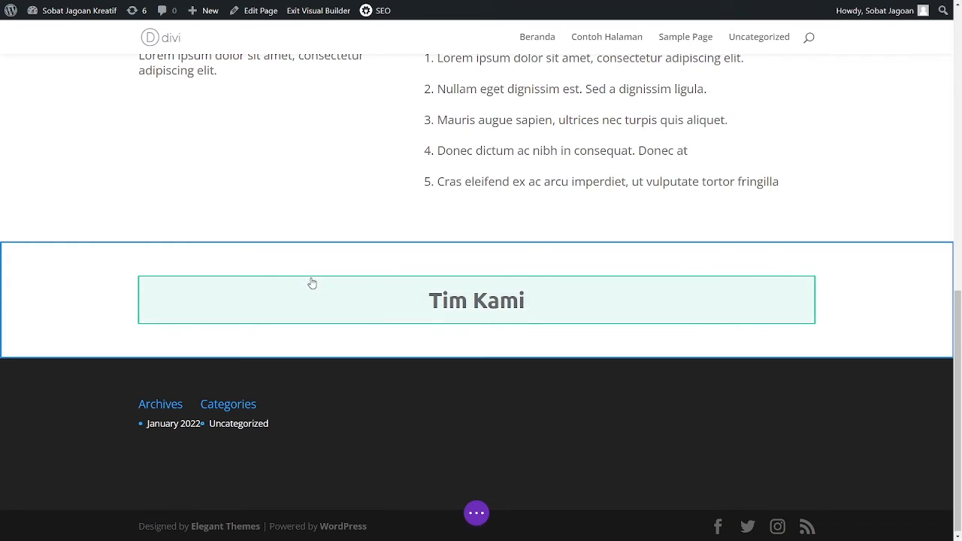
{"action": "left_click", "coordinate": [312, 279]}
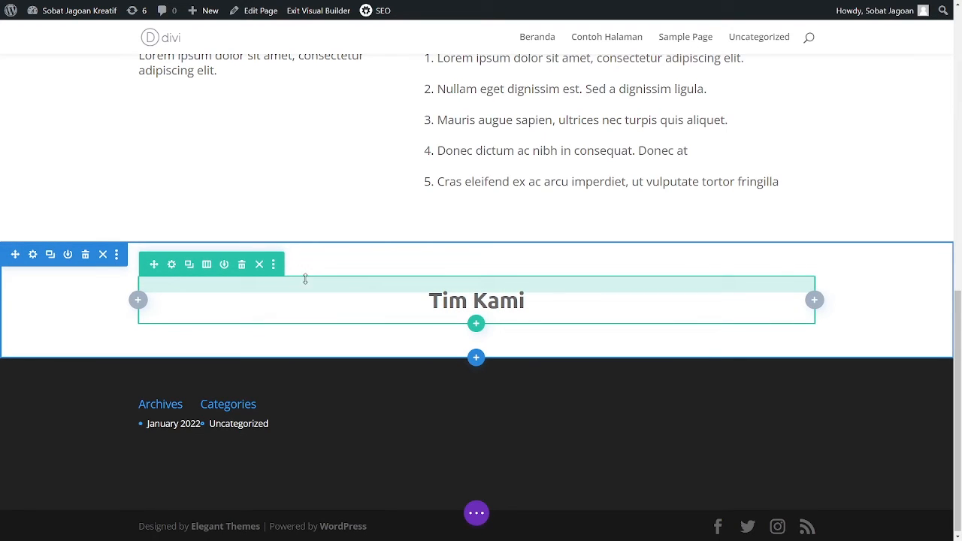
{"action": "left_click", "coordinate": [476, 323]}
{"action": "left_click", "coordinate": [418, 173]}
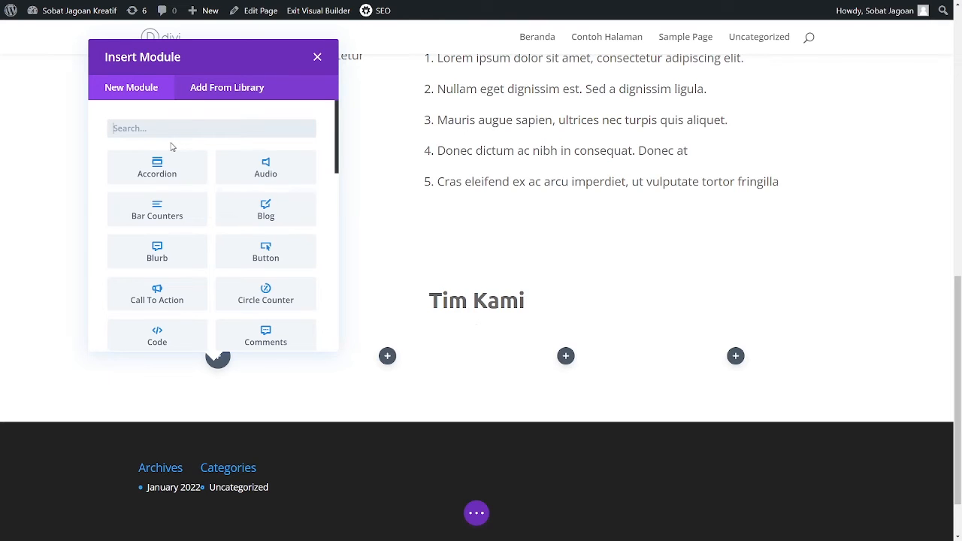
- Find the Image module by searching for "image" and insert it into the first of the four columns
{"action": "type", "text": "im"}
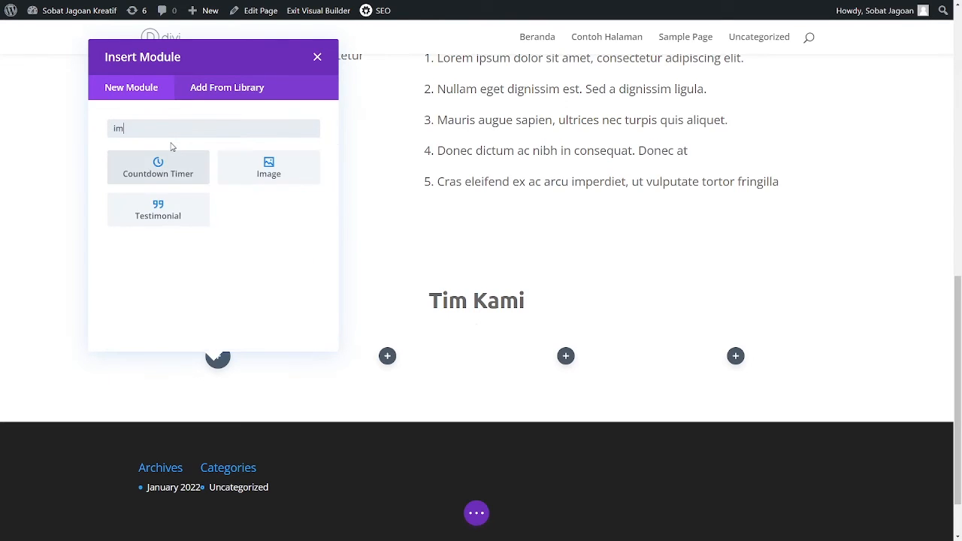
{"action": "key", "text": "BackSpace"}
{"action": "type", "text": "mage"}
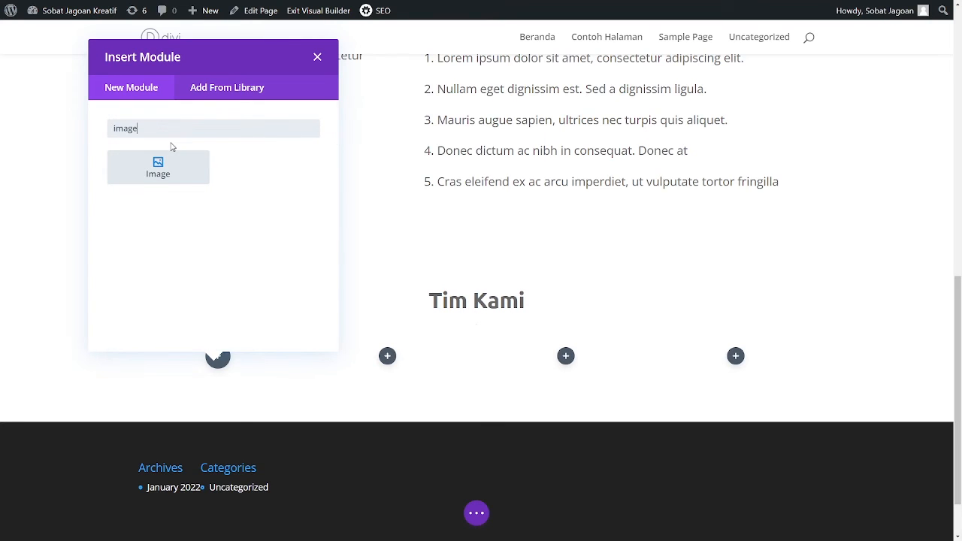
{"action": "left_click", "coordinate": [158, 168]}
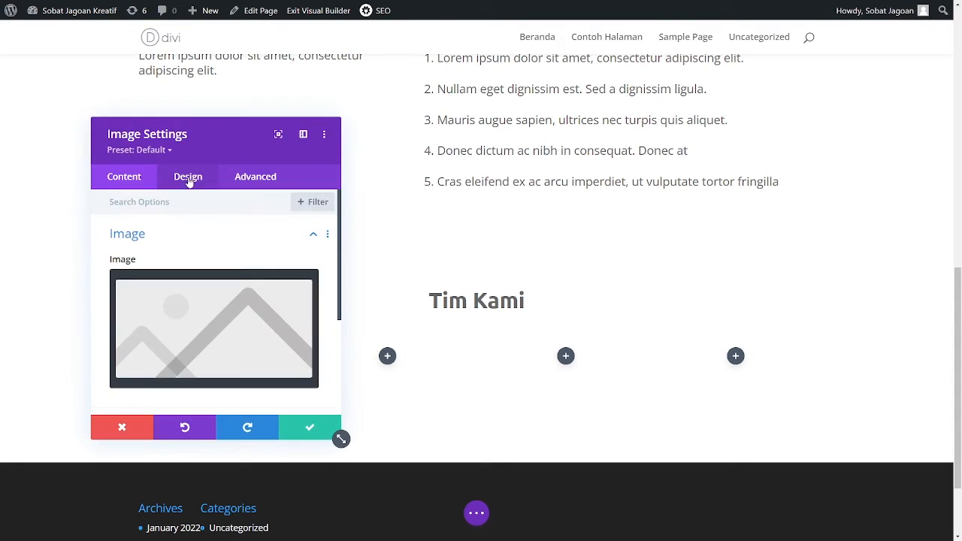
- Set the first column's image to portrait-square-07.jpg from the media library and save the module
{"action": "left_click", "coordinate": [215, 318]}
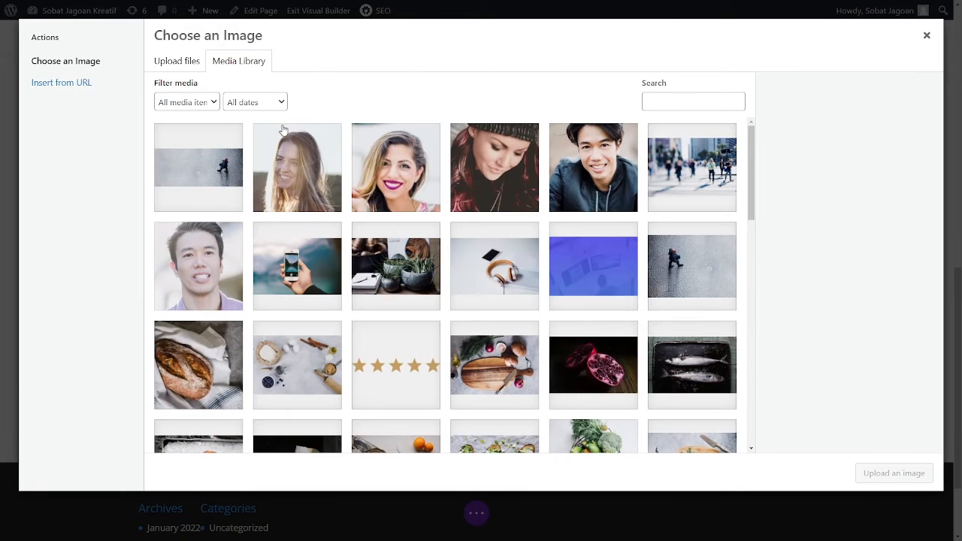
{"action": "scroll", "coordinate": [412, 291], "scroll_direction": "down", "scroll_amount": 5}
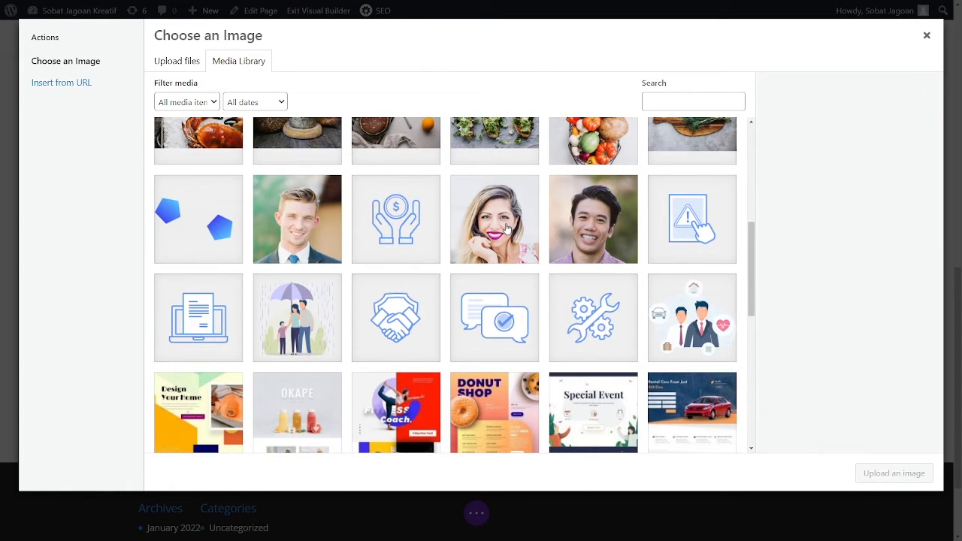
{"action": "left_click", "coordinate": [501, 242]}
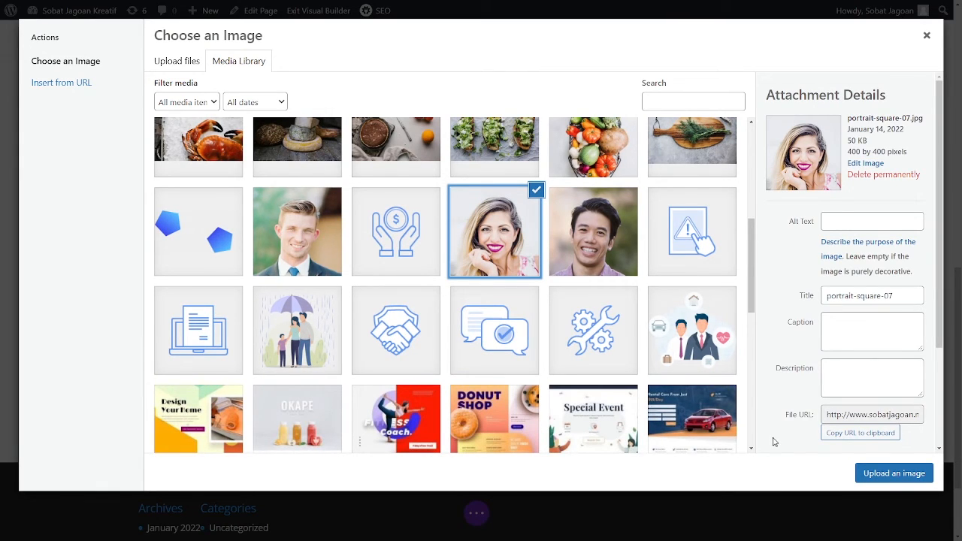
{"action": "left_click", "coordinate": [897, 474]}
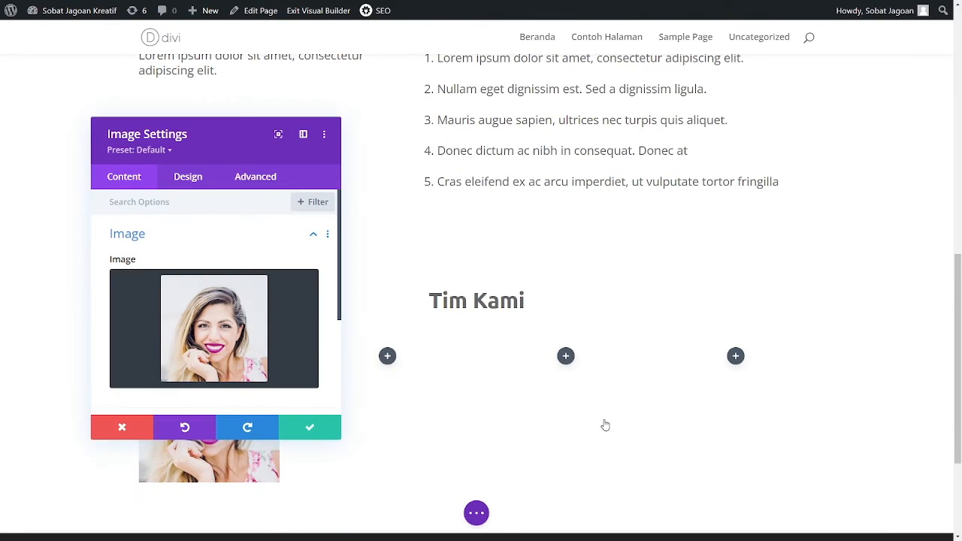
{"action": "left_click", "coordinate": [337, 436]}
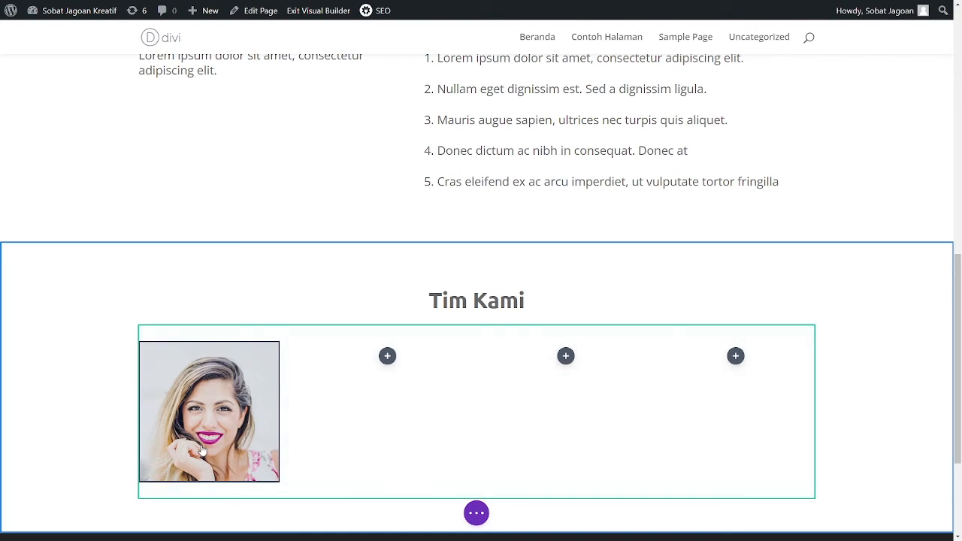
- Duplicate the paragraph under "Visi" and move the copy below the portrait in the first team column
{"action": "scroll", "coordinate": [203, 451], "scroll_direction": "up", "scroll_amount": 1}
{"action": "scroll", "coordinate": [202, 450], "scroll_direction": "down", "scroll_amount": 2}
{"action": "scroll", "coordinate": [201, 330], "scroll_direction": "up", "scroll_amount": 2}
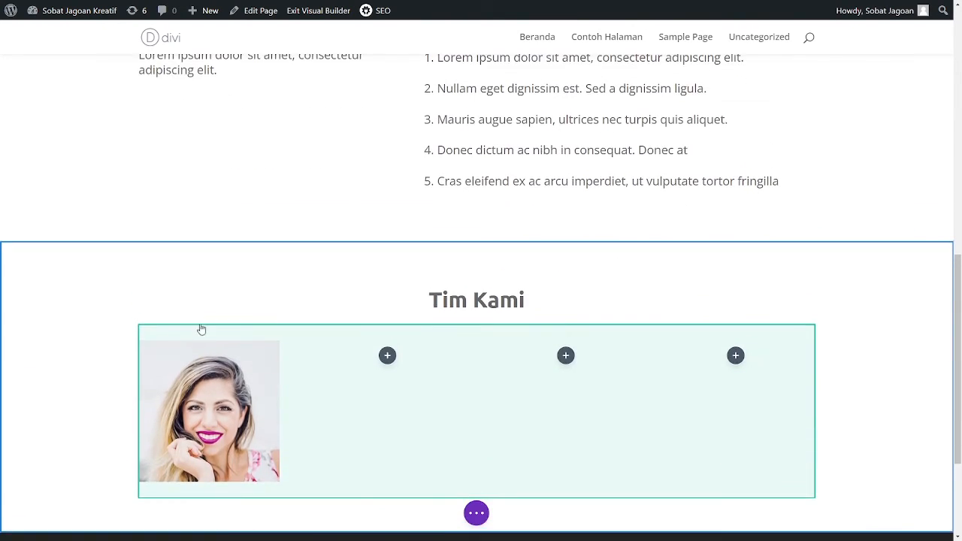
{"action": "mouse_move", "coordinate": [196, 170]}
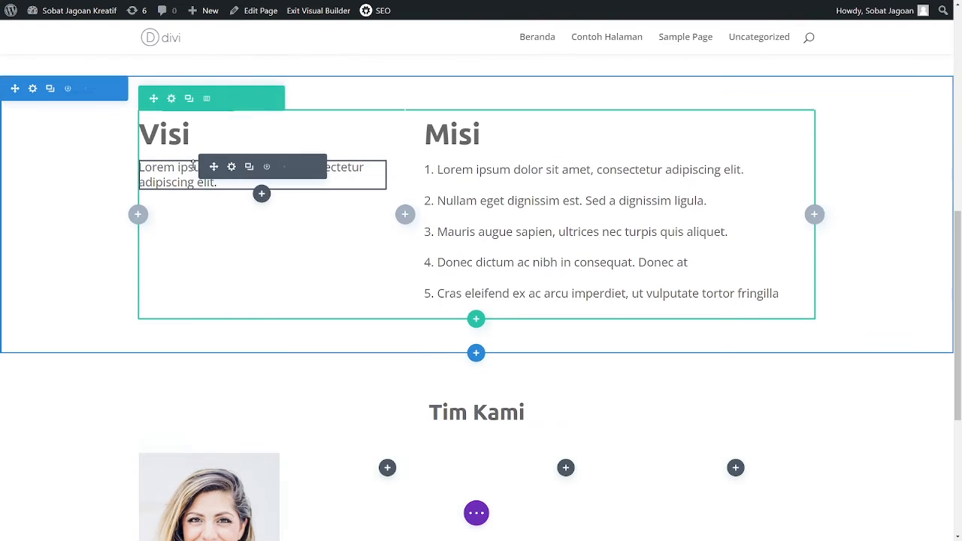
{"action": "left_click", "coordinate": [250, 168]}
{"action": "left_click_drag", "start_coordinate": [213, 167], "coordinate": [199, 456]}
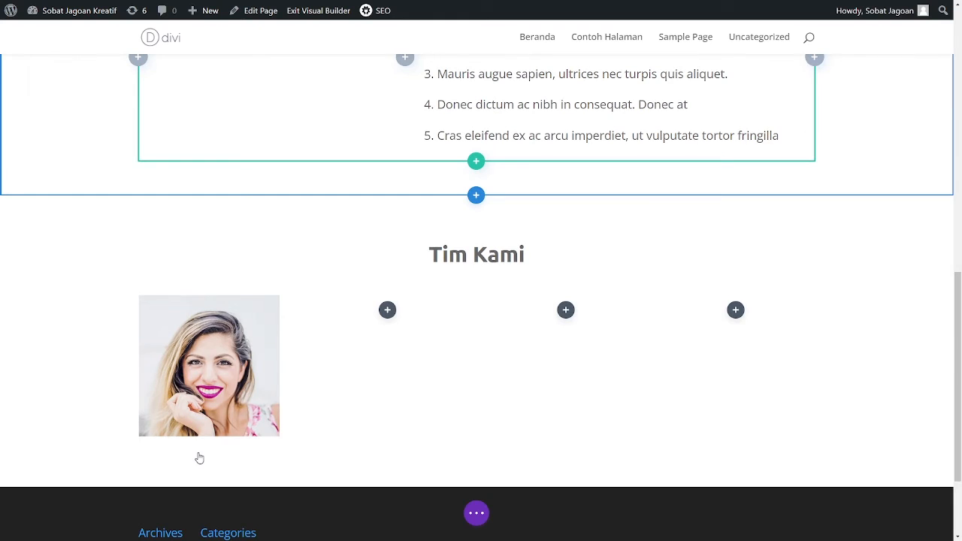
- Replace the copied paragraph's text below the portrait with "Nama Orangnya"
{"action": "mouse_move", "coordinate": [217, 460]}
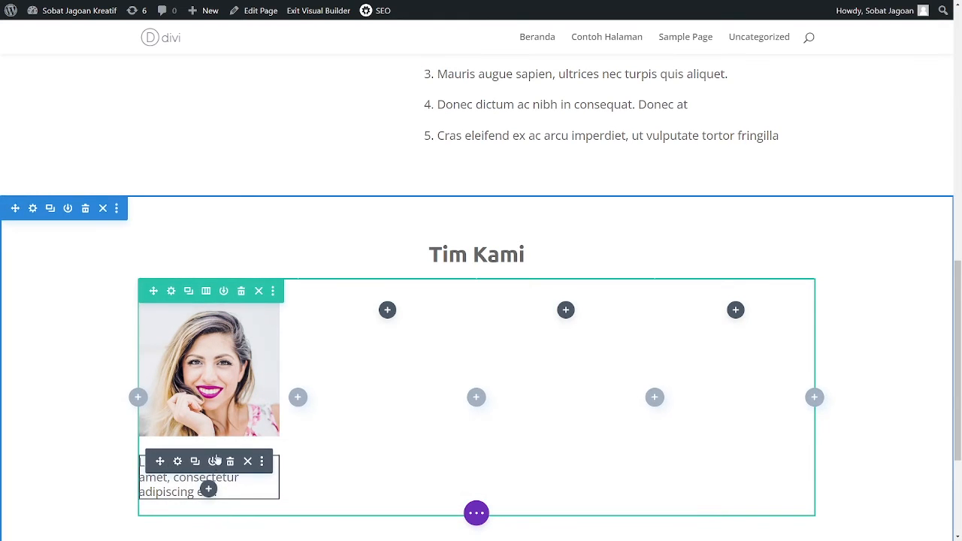
{"action": "left_click", "coordinate": [179, 460]}
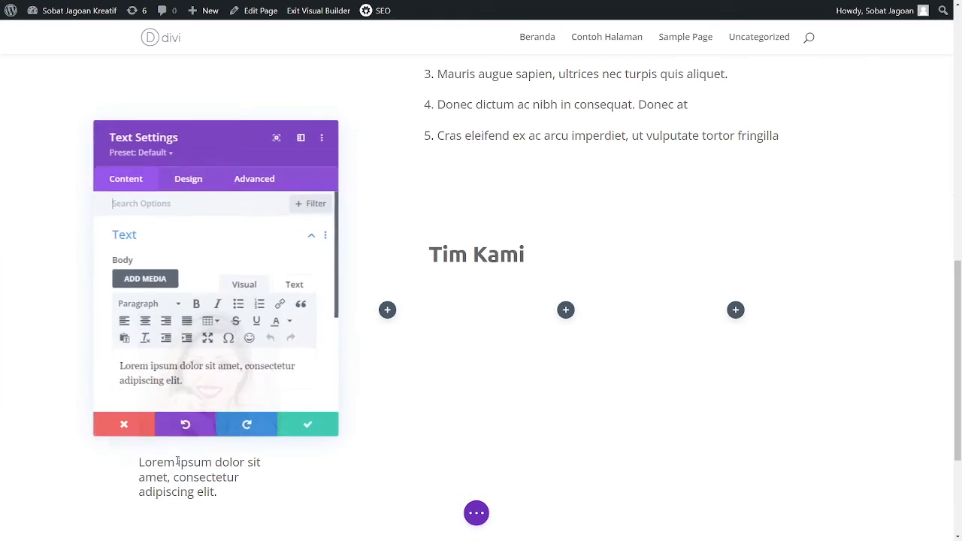
{"action": "left_click", "coordinate": [183, 383]}
{"action": "key", "text": "ctrl+a"}
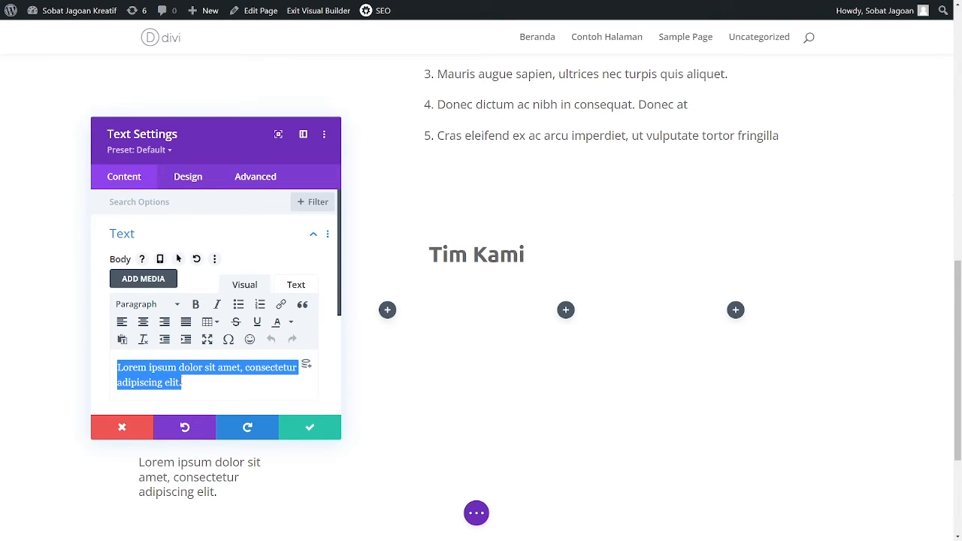
{"action": "key", "text": "BackSpace"}
{"action": "type", "text": "Nama "}
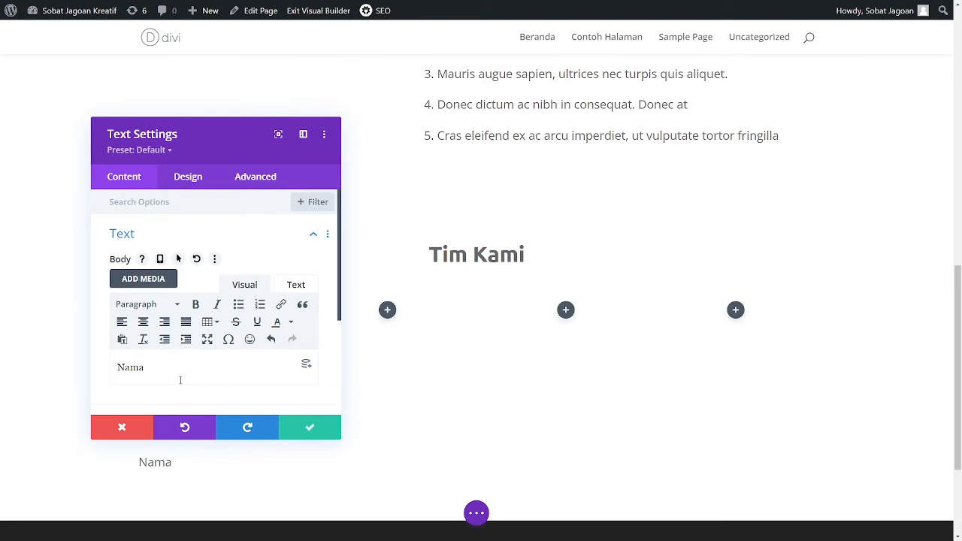
{"action": "type", "text": "Orangnya"}
- Center the "Nama Orangnya" text in the module's design settings and save the module
{"action": "left_click", "coordinate": [191, 180]}
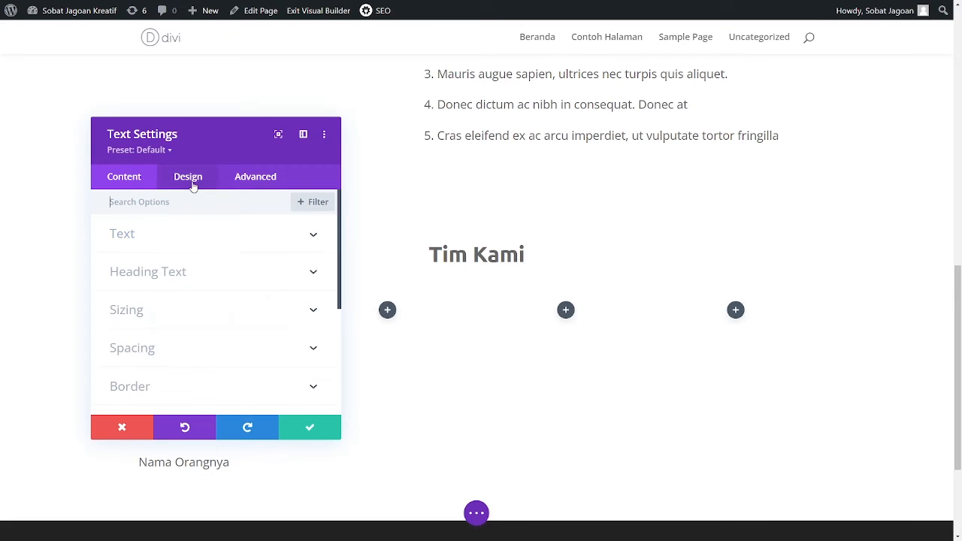
{"action": "left_click_drag", "start_coordinate": [223, 130], "coordinate": [549, 78]}
{"action": "left_click", "coordinate": [492, 179]}
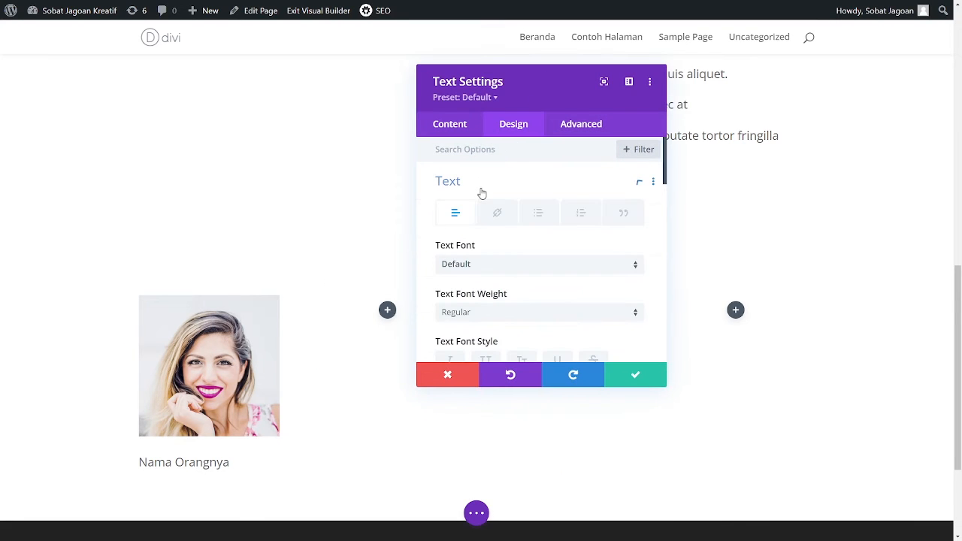
{"action": "scroll", "coordinate": [492, 278], "scroll_direction": "down", "scroll_amount": 10}
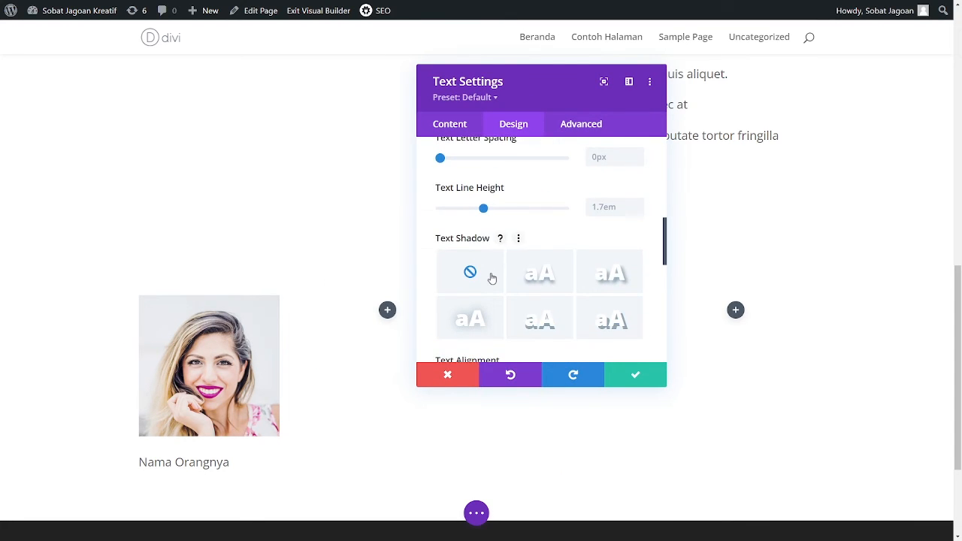
{"action": "scroll", "coordinate": [493, 203], "scroll_direction": "up", "scroll_amount": 5}
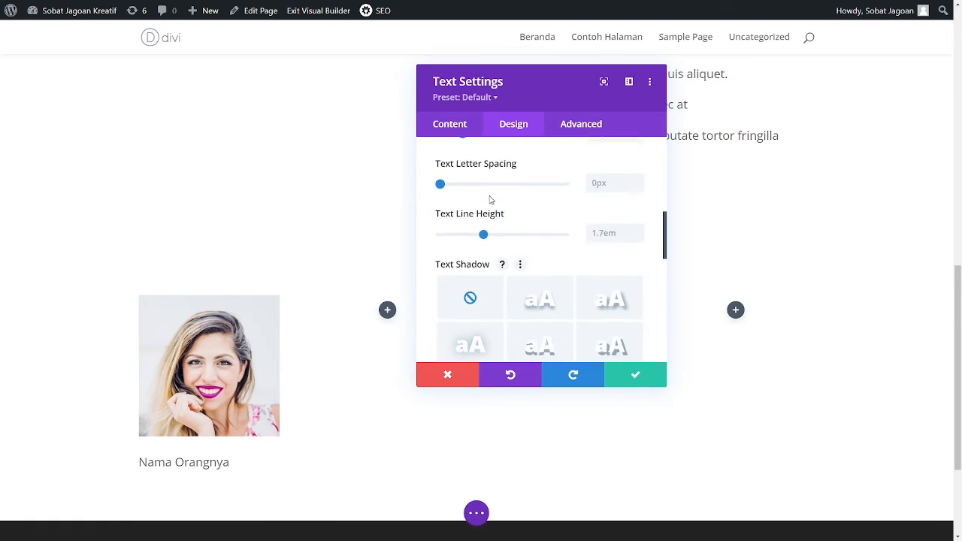
{"action": "scroll", "coordinate": [490, 197], "scroll_direction": "down", "scroll_amount": 4}
{"action": "left_click", "coordinate": [511, 234]}
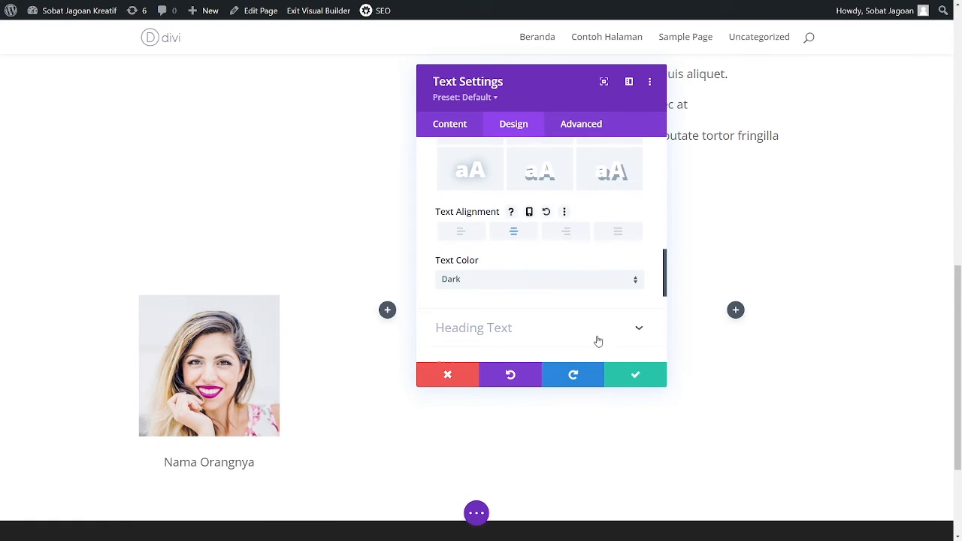
{"action": "left_click", "coordinate": [635, 374]}
- Insert a Text module below "Nama Orangnya" and replace its placeholder content with "Founder"
{"action": "scroll", "coordinate": [516, 295], "scroll_direction": "up", "scroll_amount": 7}
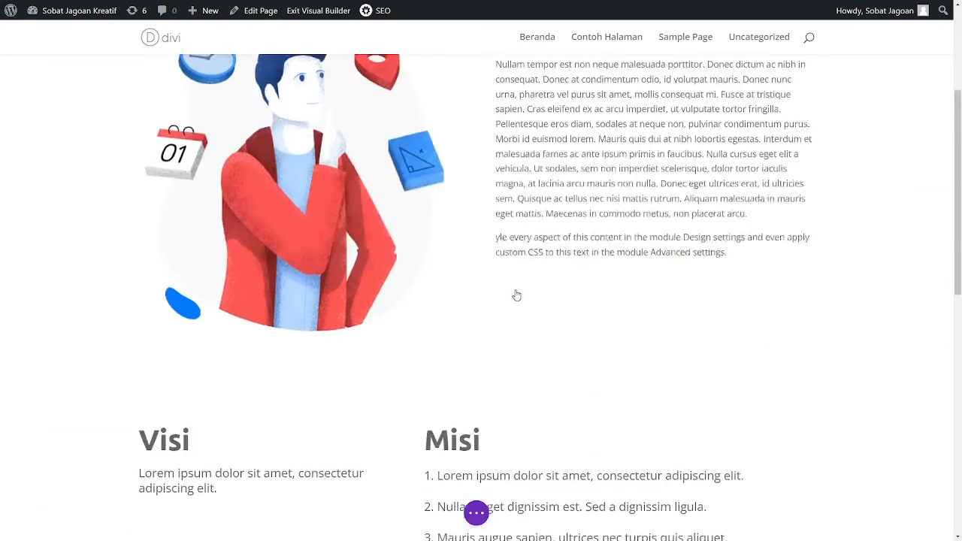
{"action": "scroll", "coordinate": [516, 295], "scroll_direction": "down", "scroll_amount": 5}
{"action": "scroll", "coordinate": [517, 295], "scroll_direction": "down", "scroll_amount": 4}
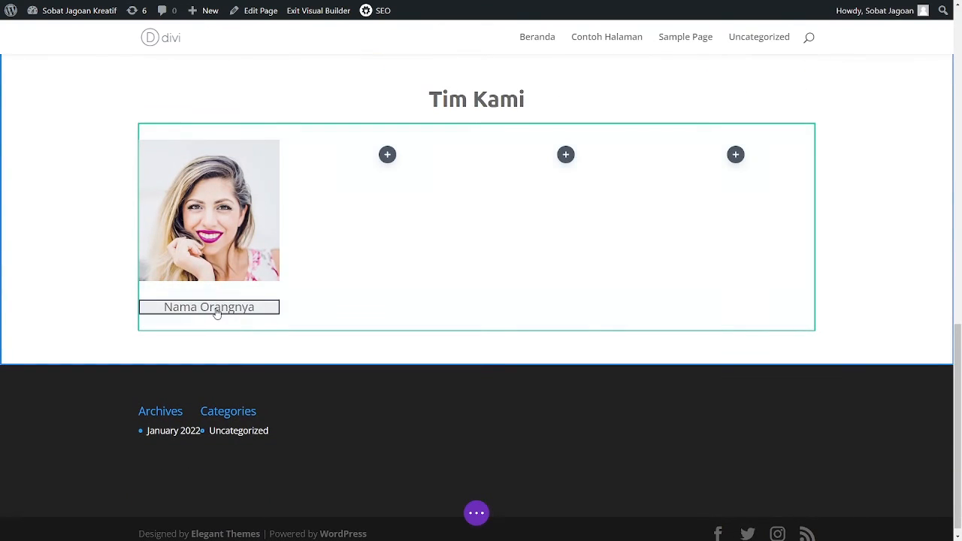
{"action": "mouse_move", "coordinate": [211, 312]}
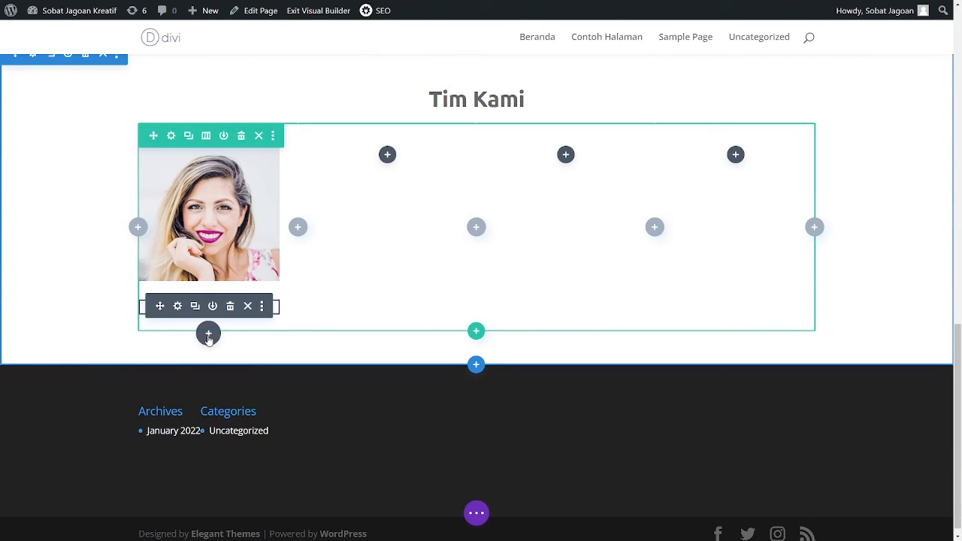
{"action": "left_click", "coordinate": [208, 333]}
{"action": "type", "text": "text"}
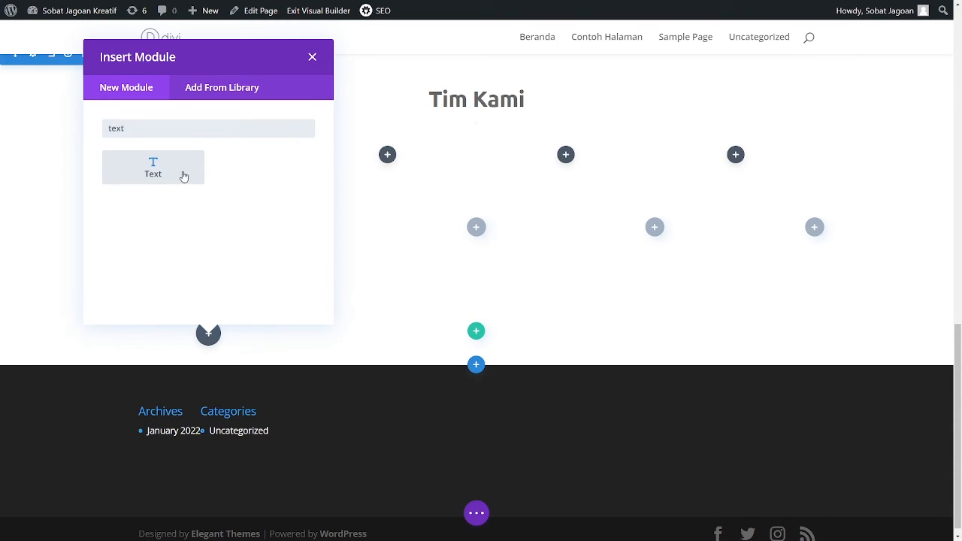
{"action": "left_click", "coordinate": [184, 176]}
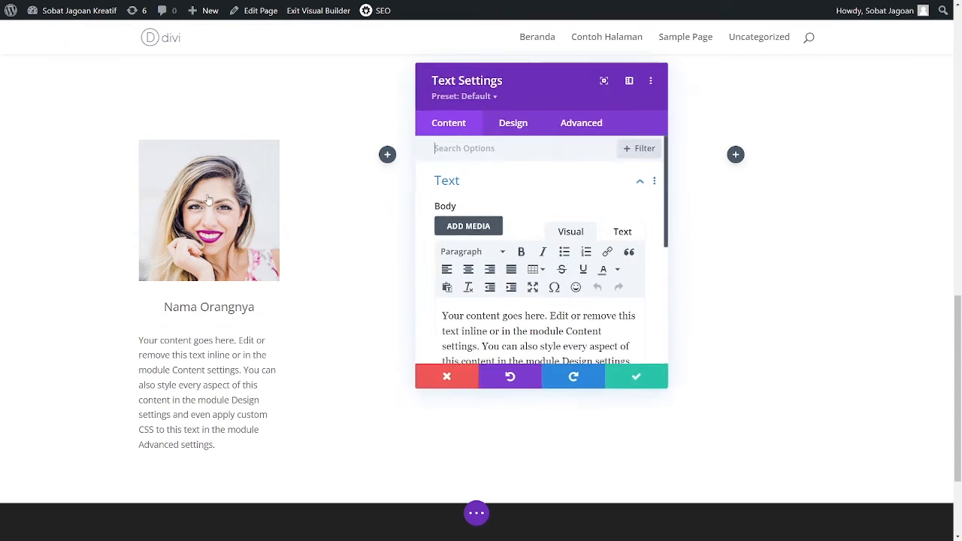
{"action": "key", "text": "ctrl+a"}
{"action": "type", "text": "F"}
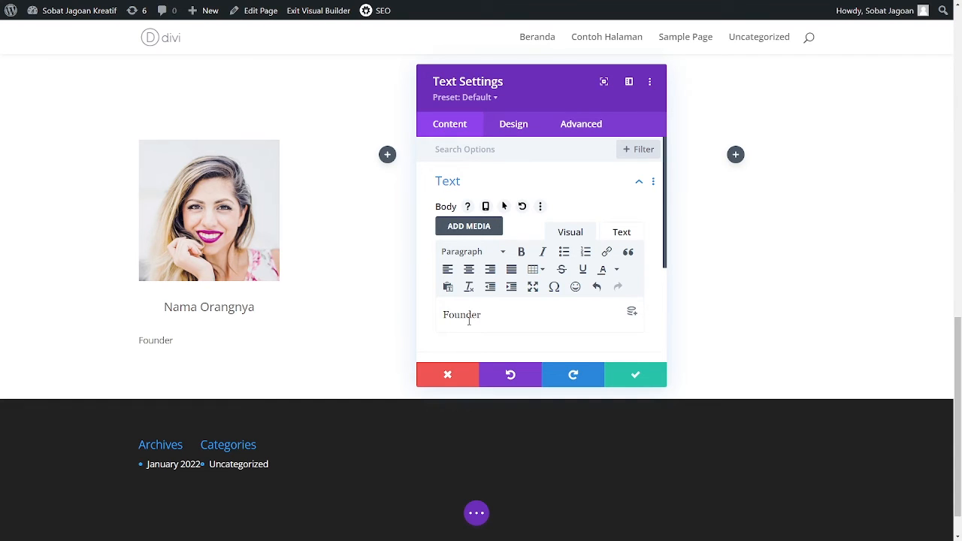
- Center the "Founder" text in the module's design settings and save the module
{"action": "left_click", "coordinate": [511, 125]}
{"action": "left_click", "coordinate": [505, 181]}
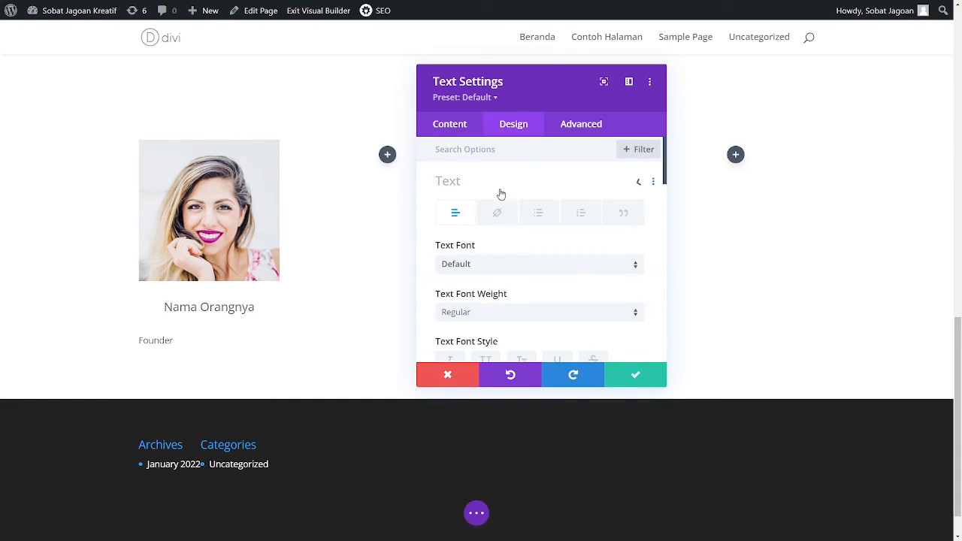
{"action": "scroll", "coordinate": [521, 284], "scroll_direction": "down", "scroll_amount": 6}
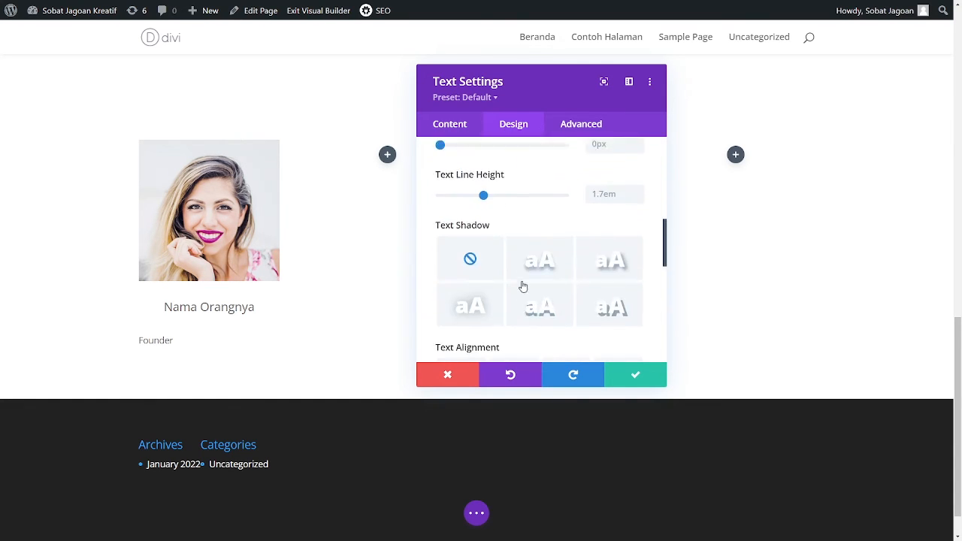
{"action": "scroll", "coordinate": [524, 286], "scroll_direction": "down", "scroll_amount": 2}
{"action": "left_click", "coordinate": [515, 269]}
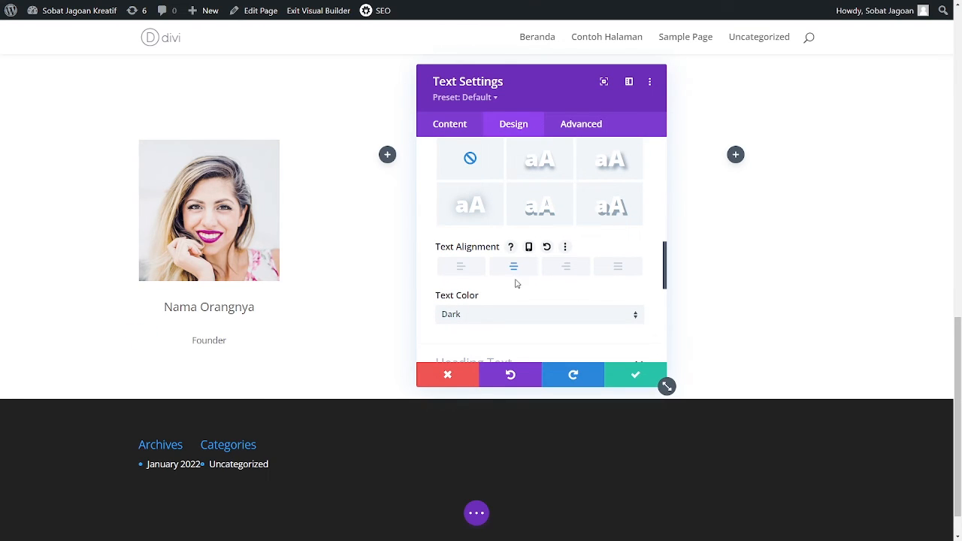
{"action": "scroll", "coordinate": [515, 283], "scroll_direction": "up", "scroll_amount": 5}
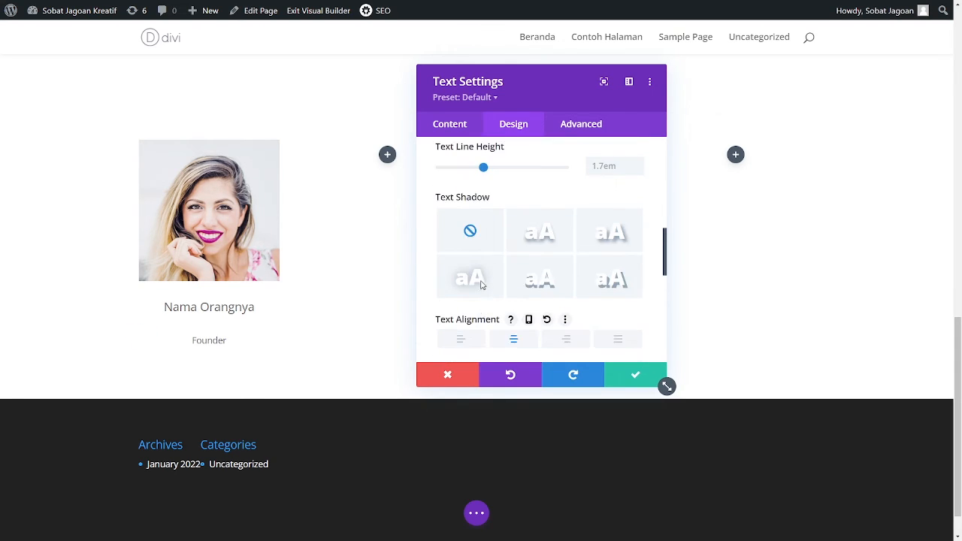
{"action": "left_click", "coordinate": [621, 375]}
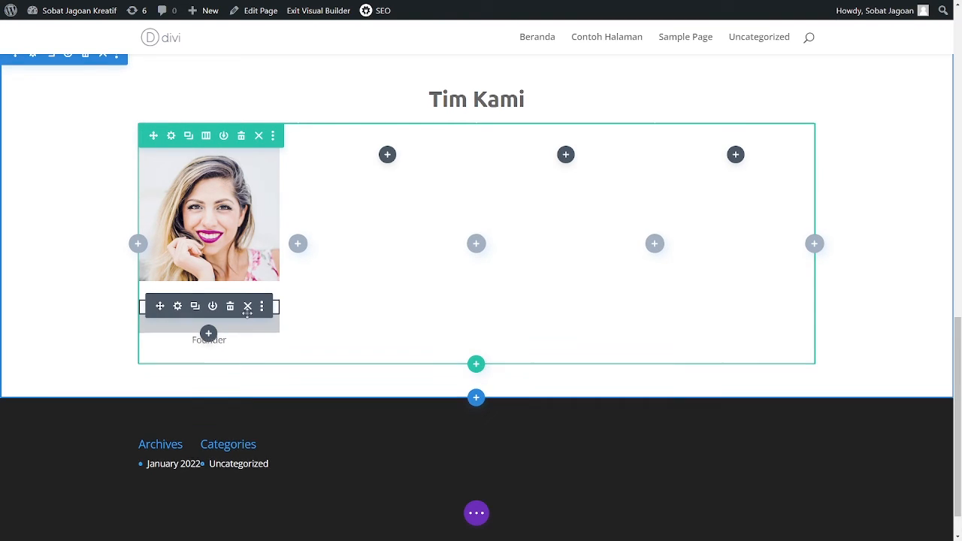
- Reduce the spacing below the "Nama Orangnya" text and set its font weight to Bold
{"action": "left_click_drag", "start_coordinate": [247, 304], "coordinate": [247, 306]}
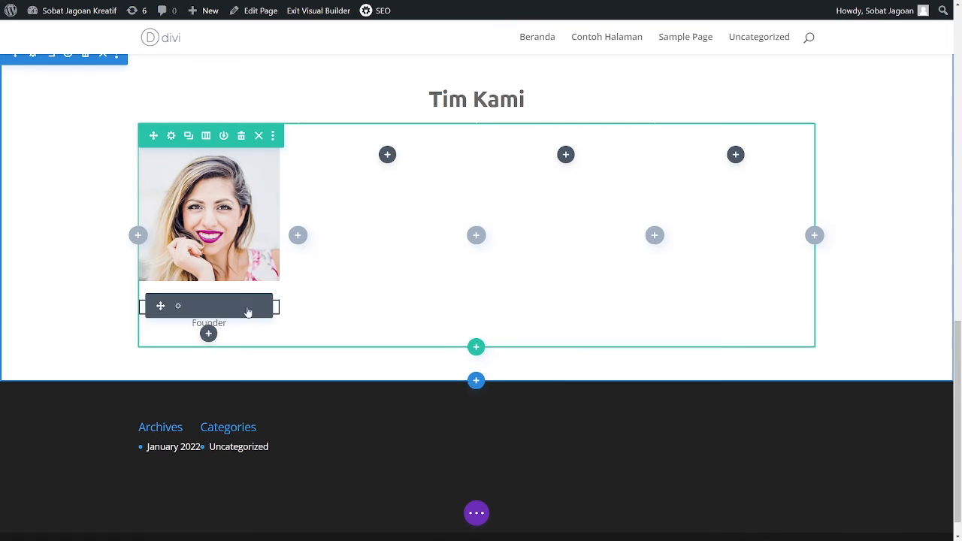
{"action": "left_click", "coordinate": [177, 306]}
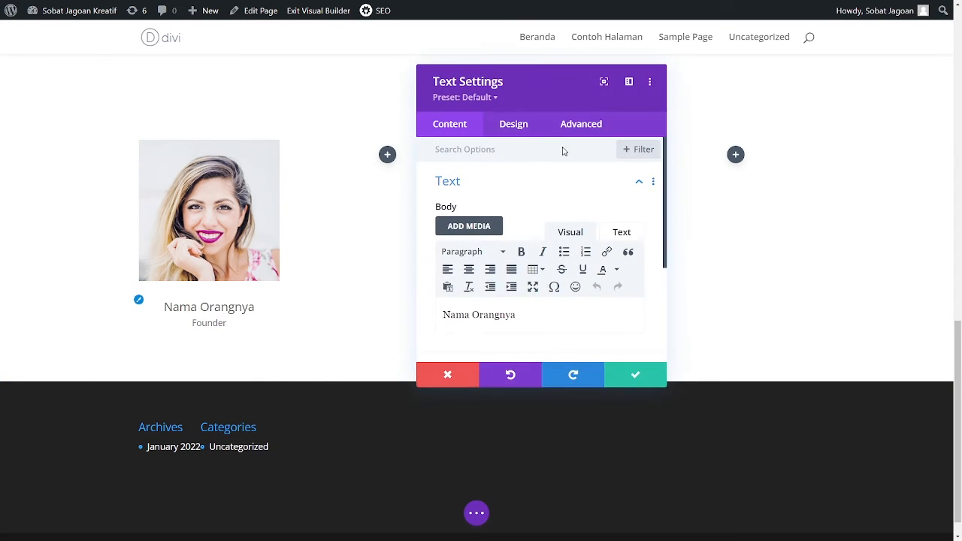
{"action": "left_click", "coordinate": [517, 126]}
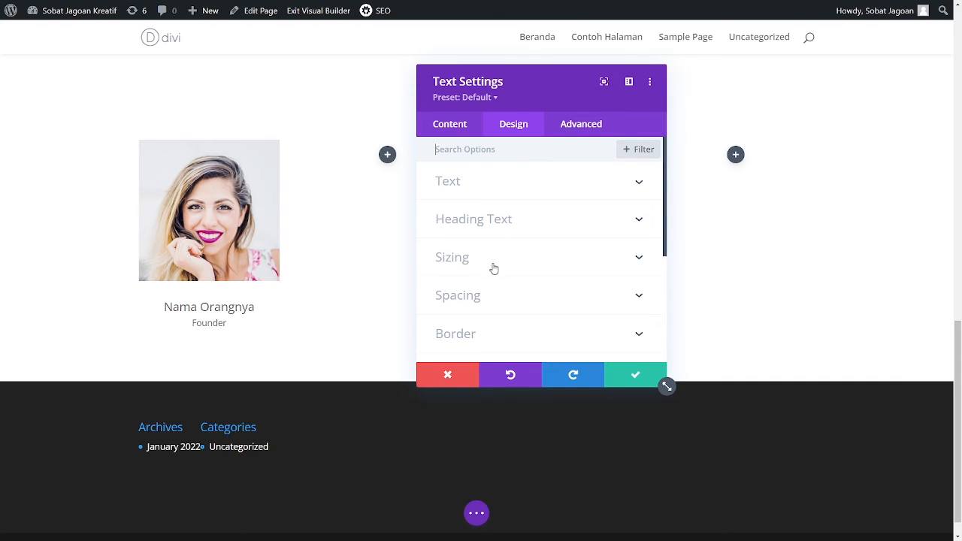
{"action": "left_click", "coordinate": [496, 183]}
{"action": "scroll", "coordinate": [511, 298], "scroll_direction": "down", "scroll_amount": 6}
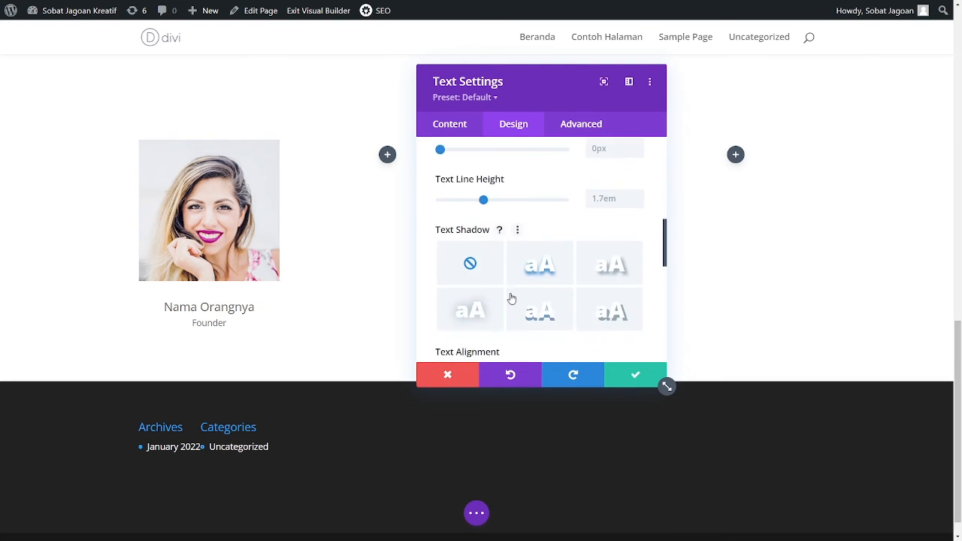
{"action": "scroll", "coordinate": [511, 299], "scroll_direction": "down", "scroll_amount": 2}
{"action": "scroll", "coordinate": [511, 298], "scroll_direction": "up", "scroll_amount": 6}
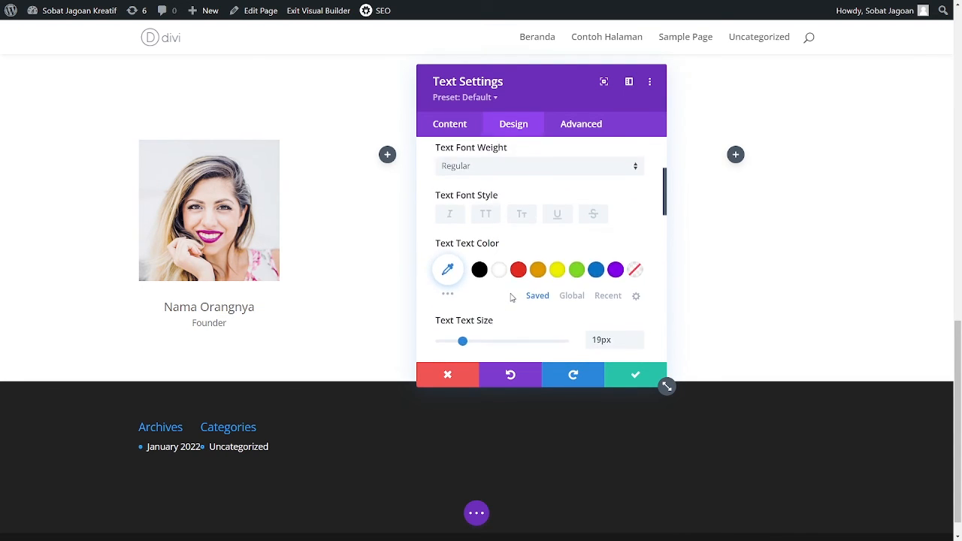
{"action": "scroll", "coordinate": [511, 298], "scroll_direction": "down", "scroll_amount": 2}
{"action": "scroll", "coordinate": [509, 296], "scroll_direction": "up", "scroll_amount": 4}
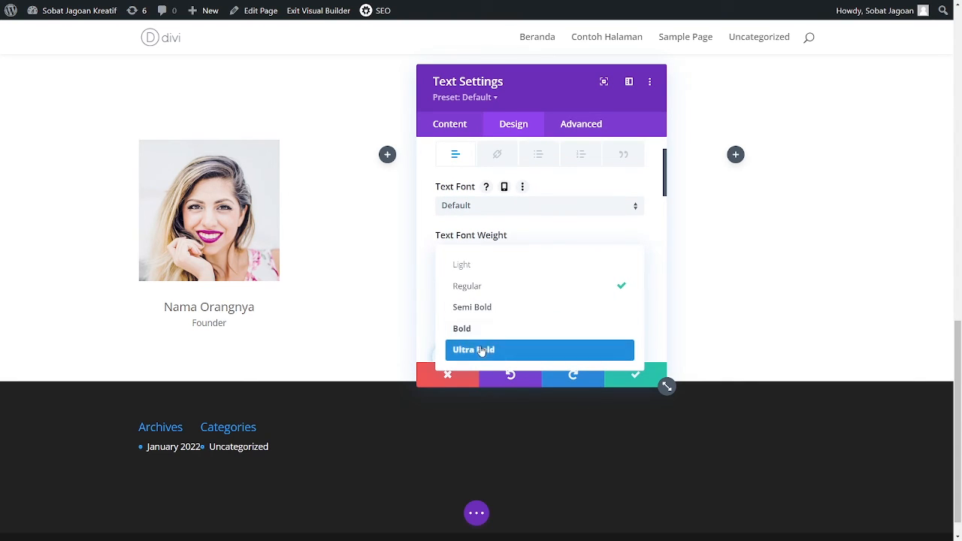
{"action": "left_click", "coordinate": [462, 329]}
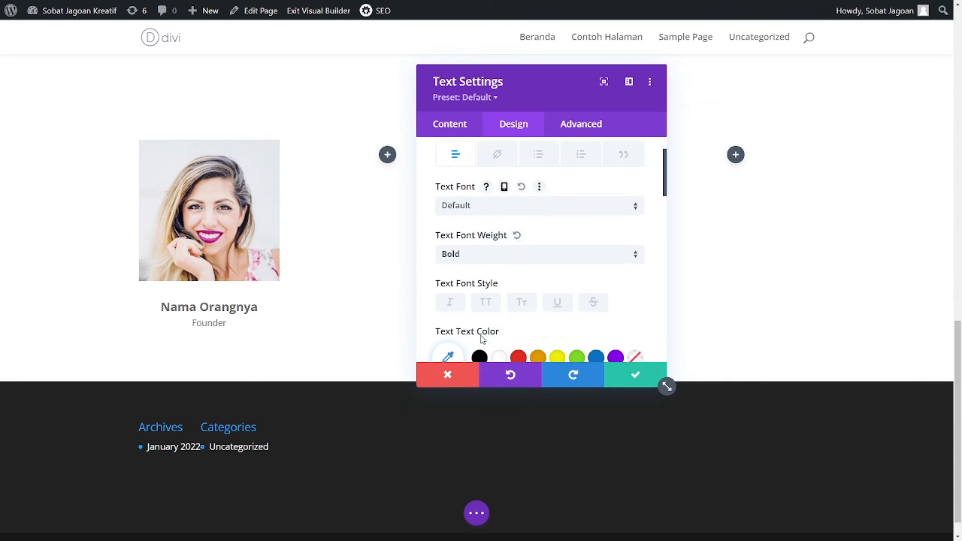
- Save the bold name text's settings and duplicate the first column's photo into the other three columns of the "Tim Kami" row
{"action": "left_click", "coordinate": [632, 374]}
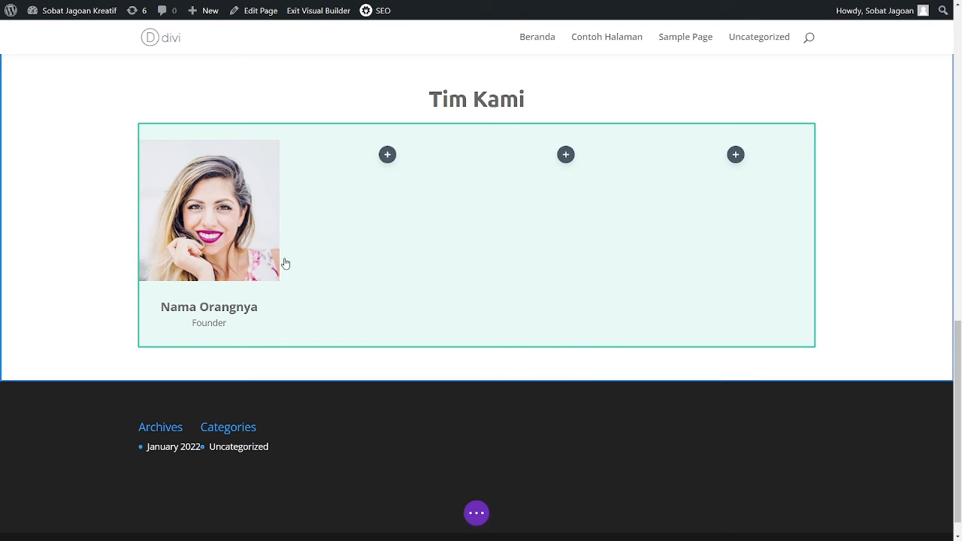
{"action": "mouse_move", "coordinate": [209, 153]}
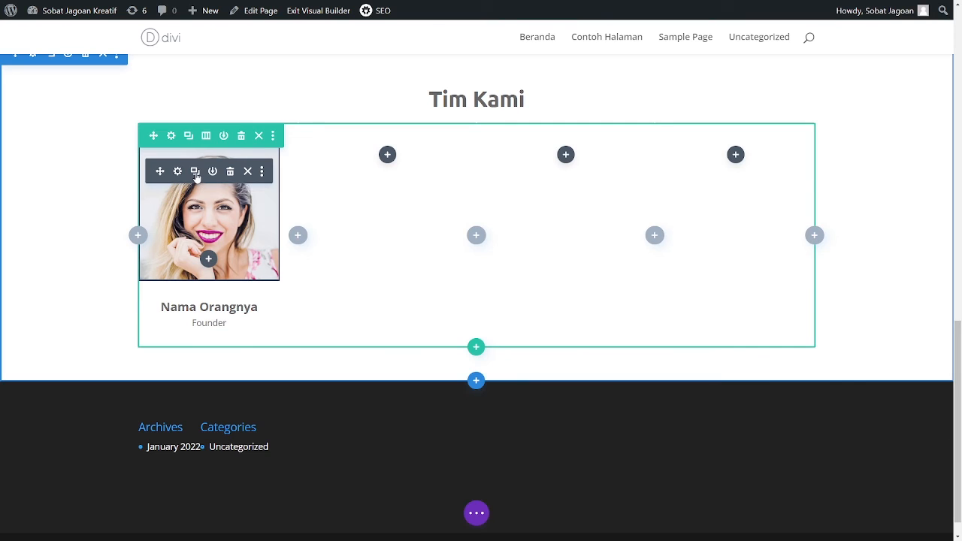
{"action": "left_click", "coordinate": [195, 171]}
{"action": "left_click_drag", "start_coordinate": [160, 173], "coordinate": [387, 185]}
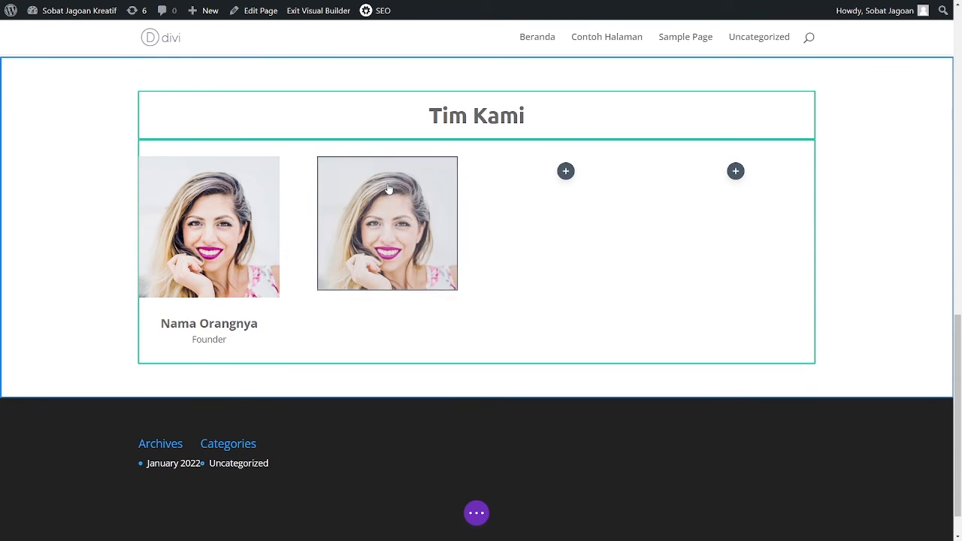
{"action": "left_click", "coordinate": [374, 188]}
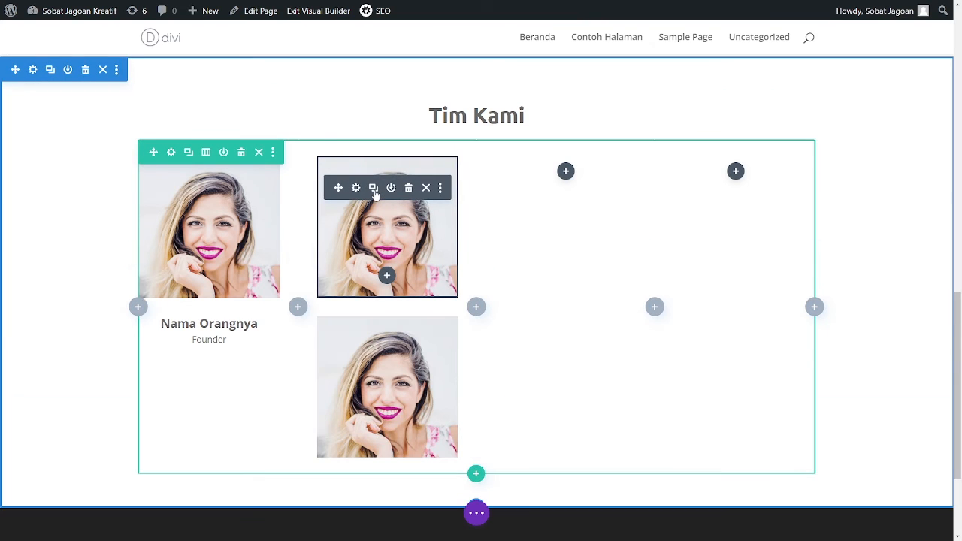
{"action": "left_click_drag", "start_coordinate": [339, 187], "coordinate": [571, 197]}
{"action": "left_click", "coordinate": [373, 204]}
{"action": "left_click_drag", "start_coordinate": [339, 204], "coordinate": [741, 220]}
- Duplicate the "Nama Orangnya" text module and place a copy below the photo in each of the other three columns
{"action": "left_click", "coordinate": [194, 357]}
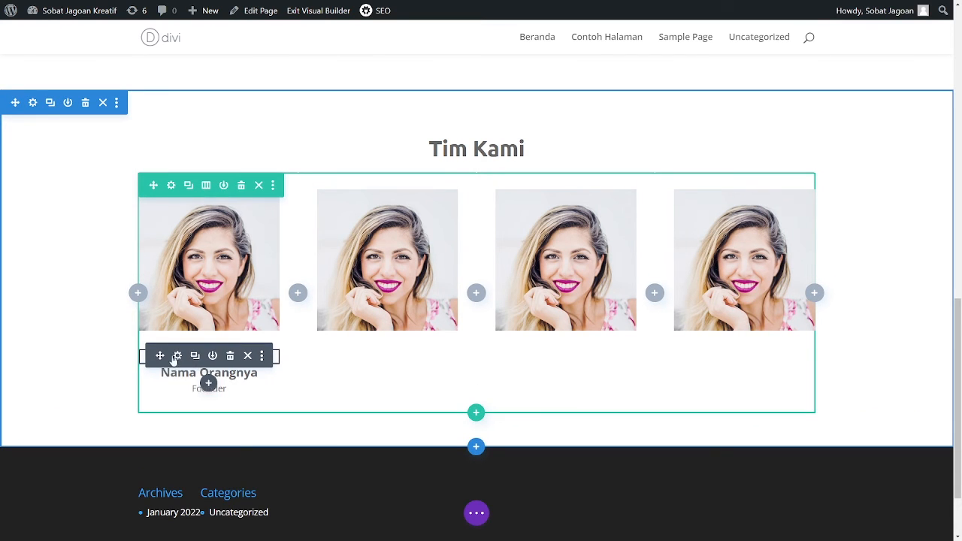
{"action": "left_click_drag", "start_coordinate": [159, 356], "coordinate": [378, 383]}
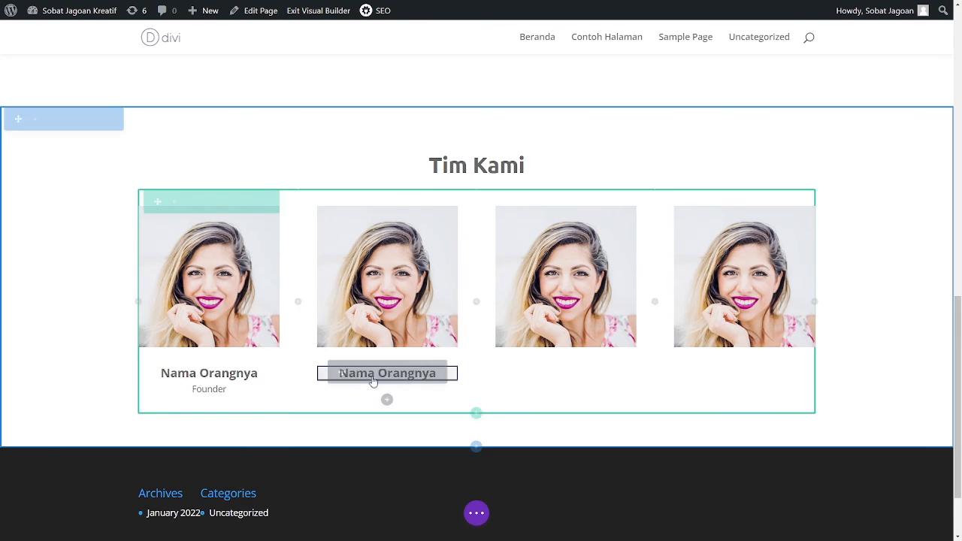
{"action": "left_click", "coordinate": [374, 375]}
{"action": "left_click_drag", "start_coordinate": [339, 374], "coordinate": [767, 383]}
{"action": "left_click", "coordinate": [553, 391]}
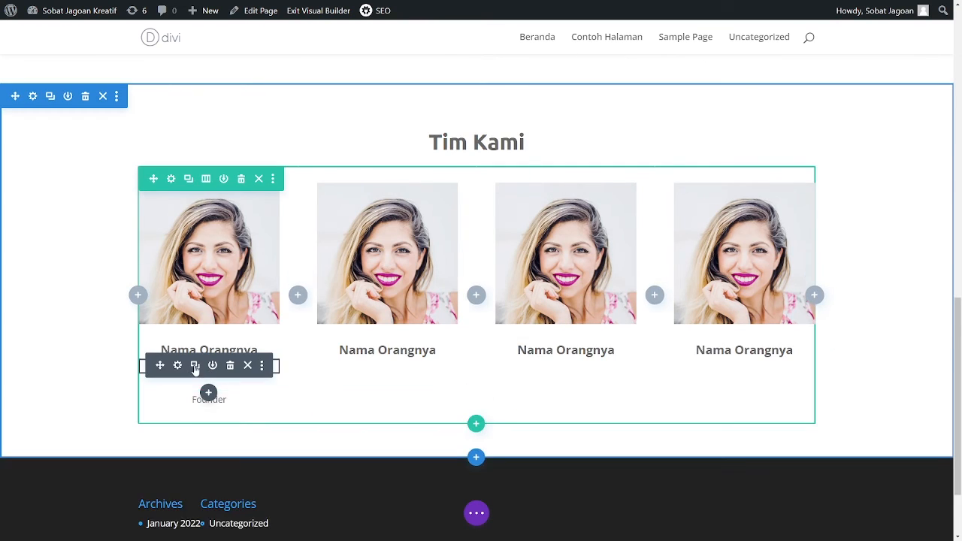
- Duplicate the "Founder" text module and place a copy below the name in each of the other three columns
{"action": "left_click_drag", "start_coordinate": [365, 389], "coordinate": [726, 439]}
{"action": "left_click", "coordinate": [372, 383]}
{"action": "left_click", "coordinate": [553, 401]}
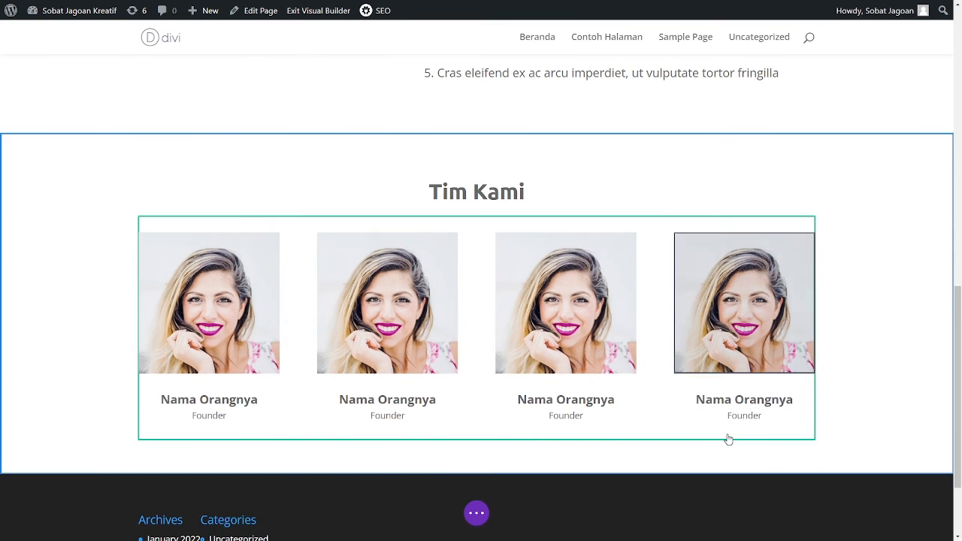
- Replace the second column's photo with portrait-square-03.jpg from the media library and save the image module
{"action": "mouse_move", "coordinate": [393, 325]}
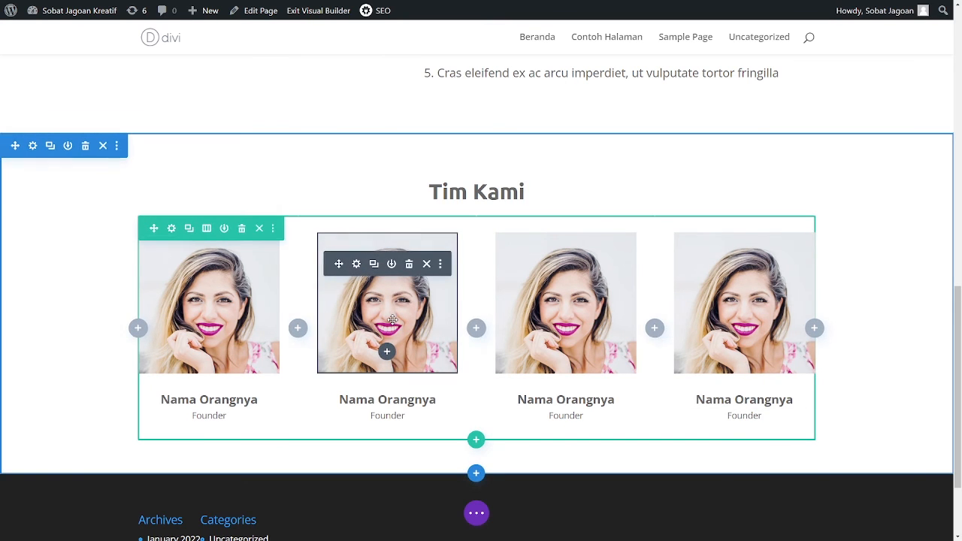
{"action": "left_click", "coordinate": [356, 265]}
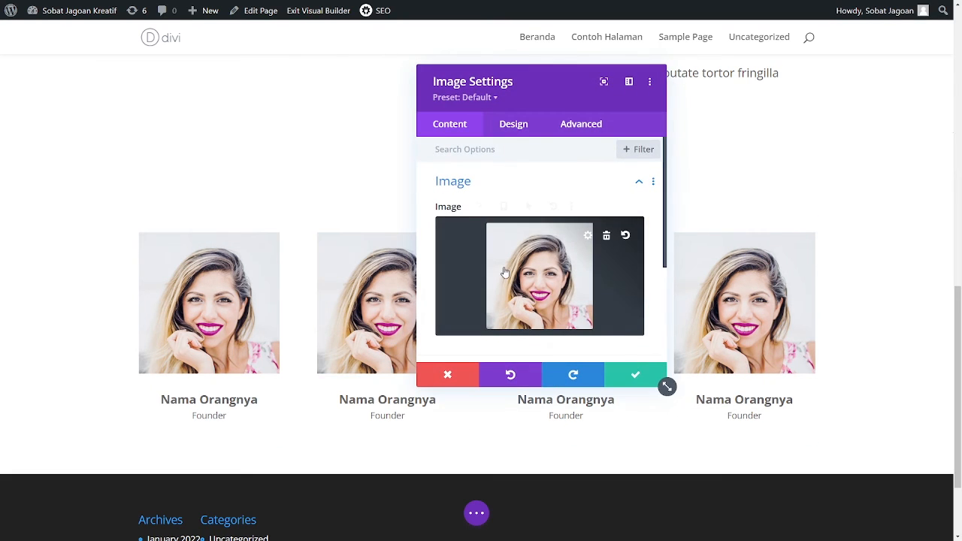
{"action": "left_click", "coordinate": [505, 272]}
{"action": "scroll", "coordinate": [526, 285], "scroll_direction": "down", "scroll_amount": 3}
{"action": "left_click", "coordinate": [592, 321]}
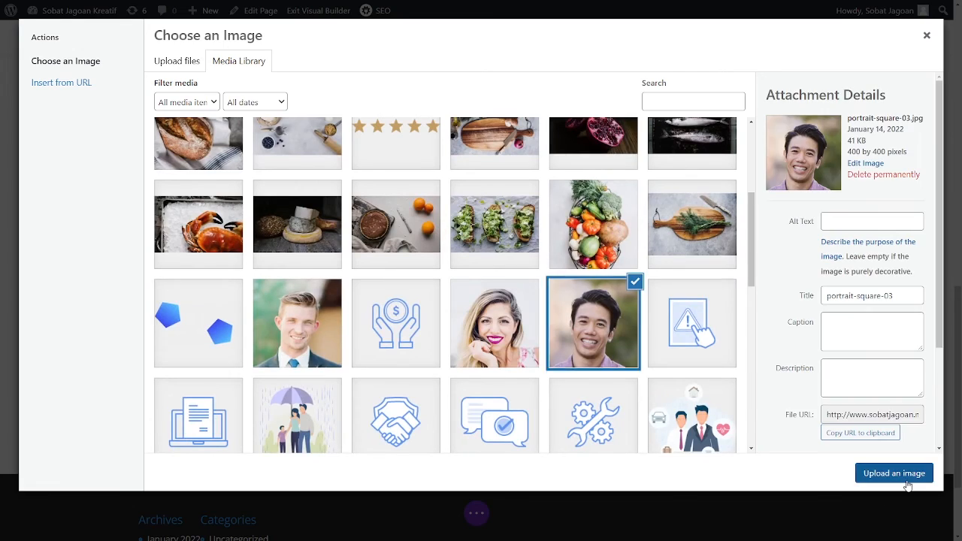
{"action": "left_click", "coordinate": [894, 473]}
{"action": "left_click", "coordinate": [640, 374]}
- Replace the third column's photo with the media library portrait of the man in a suit and blue tie, and save the module
{"action": "left_click", "coordinate": [530, 262]}
{"action": "left_click", "coordinate": [569, 275]}
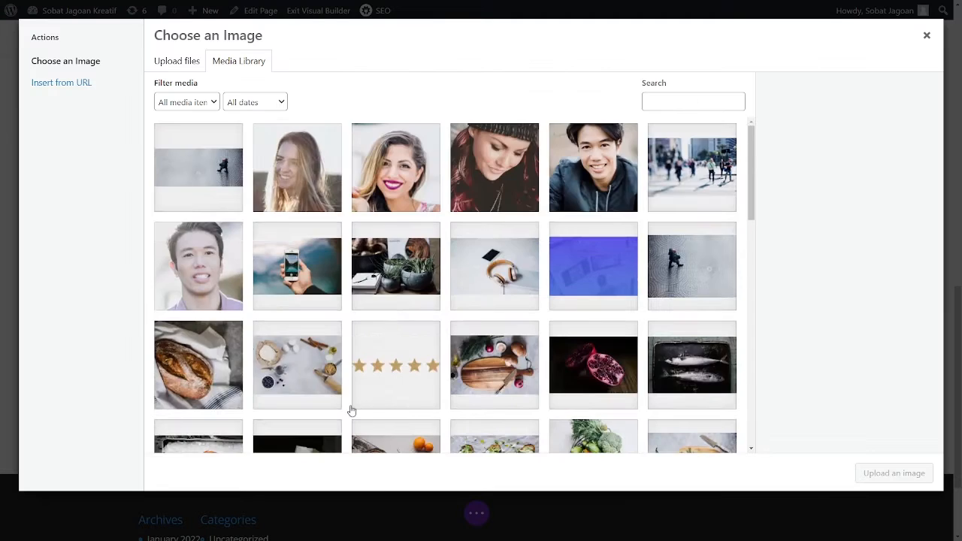
{"action": "scroll", "coordinate": [451, 286], "scroll_direction": "down", "scroll_amount": 5}
{"action": "left_click", "coordinate": [314, 301]}
{"action": "left_click", "coordinate": [894, 473]}
{"action": "left_click", "coordinate": [638, 373]}
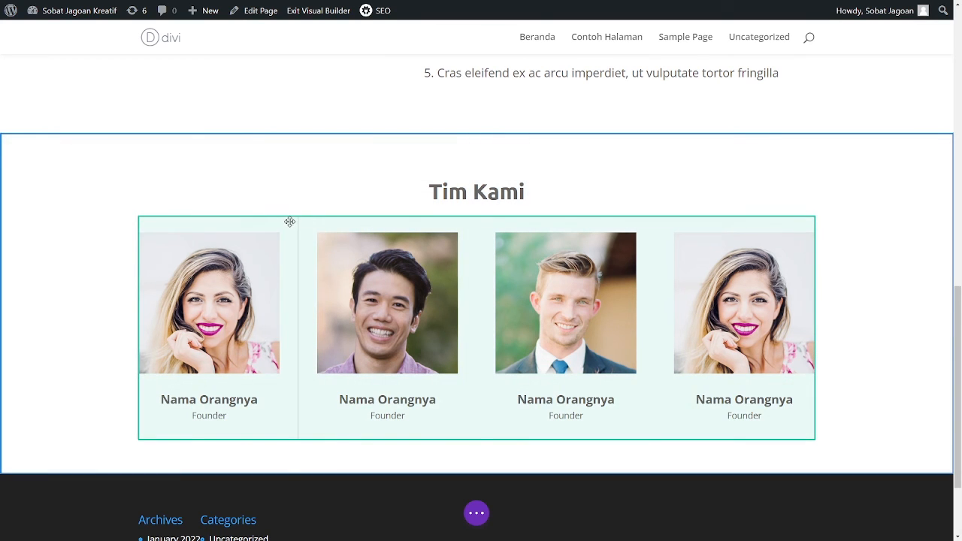
- Duplicate the four-column team row within the "Tim Kami" section
{"action": "mouse_move", "coordinate": [289, 222]}
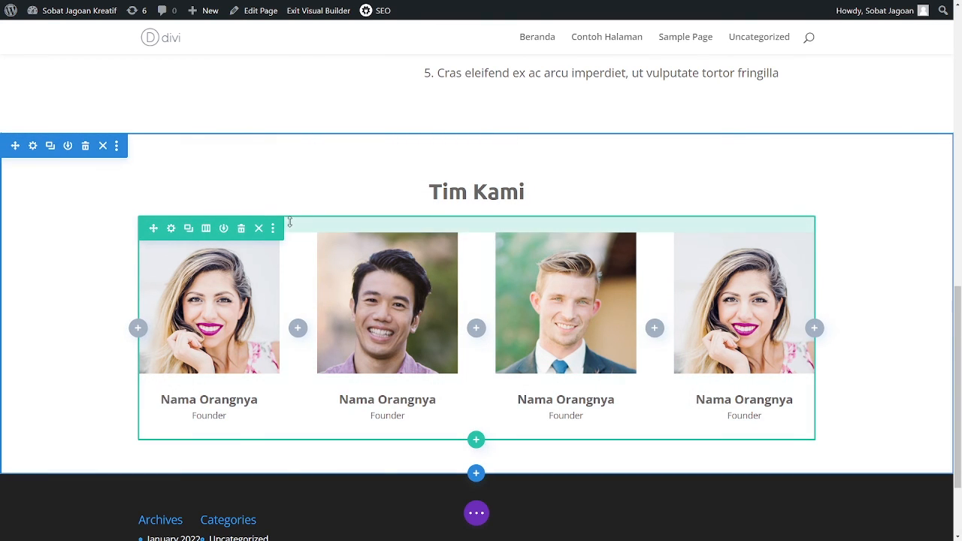
{"action": "left_click", "coordinate": [189, 228]}
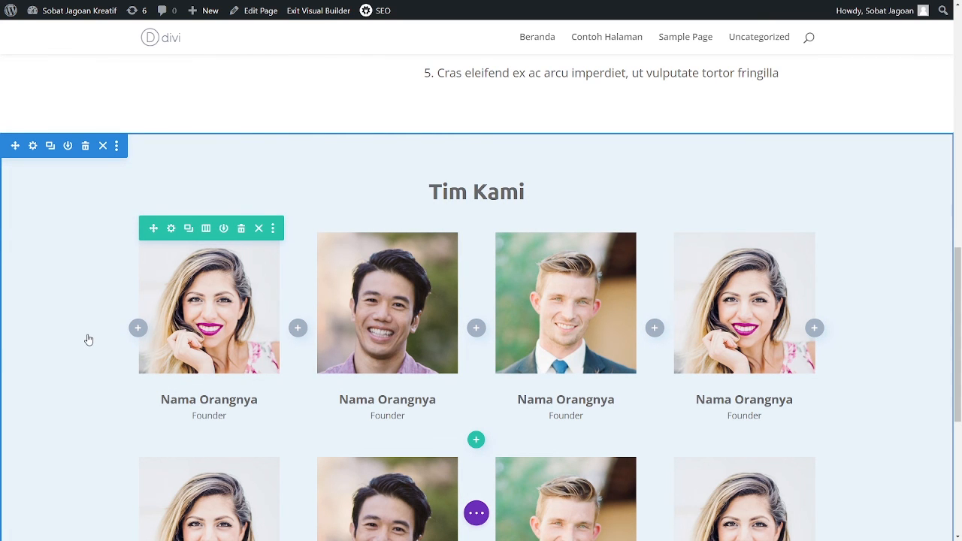
- Review the page layout from the "Tentang Kami" introduction through the Visi and Misi columns to the "Tim Kami" rows
{"action": "scroll", "coordinate": [88, 340], "scroll_direction": "up", "scroll_amount": 10}
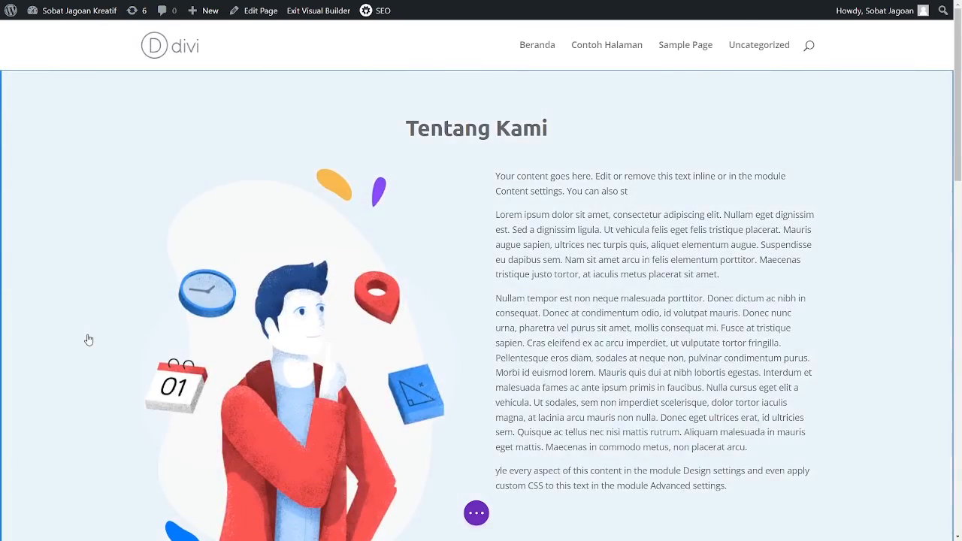
{"action": "scroll", "coordinate": [88, 340], "scroll_direction": "down", "scroll_amount": 10}
{"action": "scroll", "coordinate": [88, 340], "scroll_direction": "up", "scroll_amount": 10}
{"action": "scroll", "coordinate": [88, 340], "scroll_direction": "down", "scroll_amount": 8}
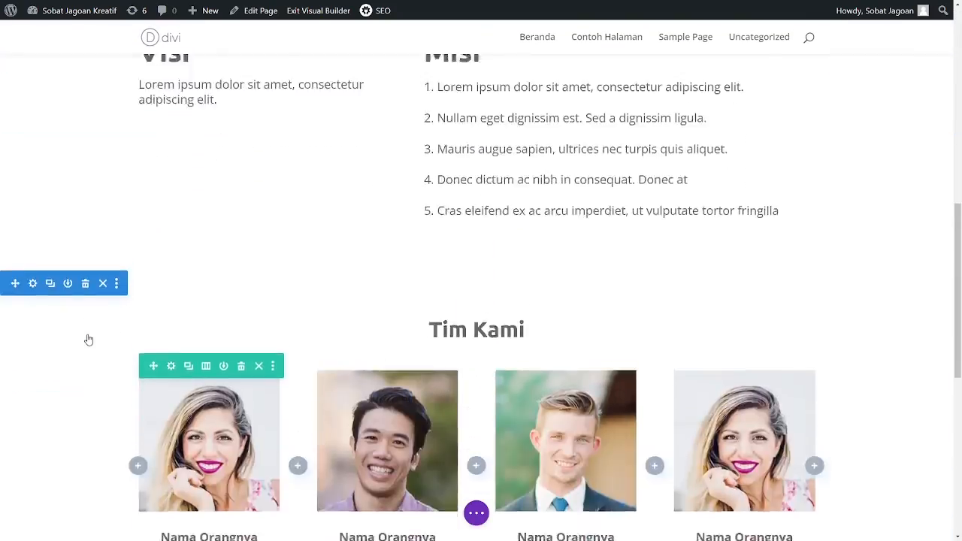
{"action": "scroll", "coordinate": [88, 339], "scroll_direction": "up", "scroll_amount": 10}
{"action": "scroll", "coordinate": [88, 340], "scroll_direction": "down", "scroll_amount": 3}
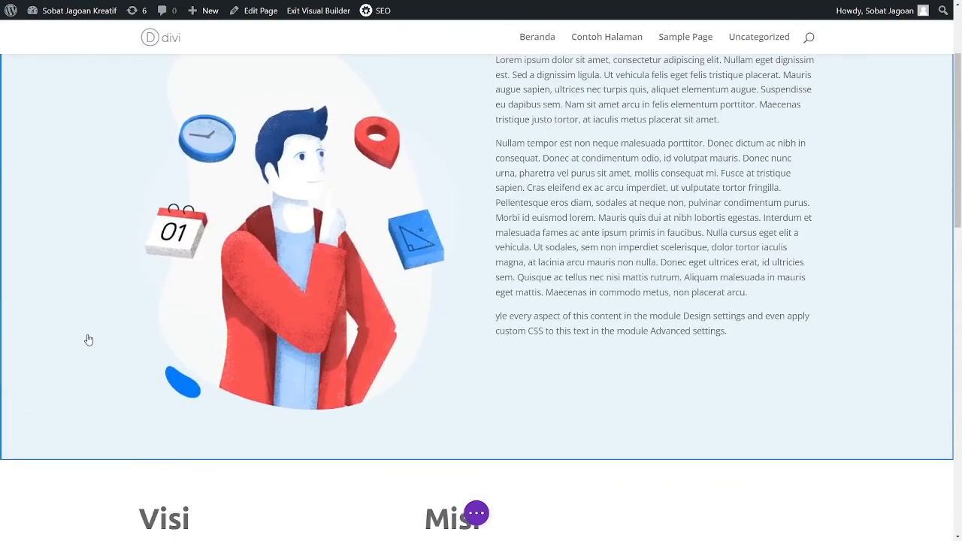
{"action": "scroll", "coordinate": [88, 340], "scroll_direction": "down", "scroll_amount": 4}
{"action": "scroll", "coordinate": [88, 339], "scroll_direction": "down", "scroll_amount": 4}
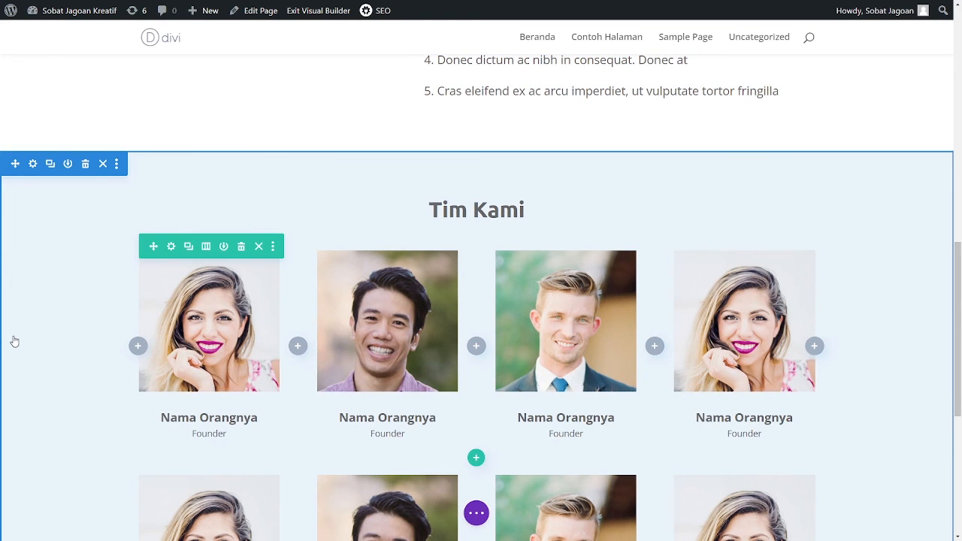
{"action": "scroll", "coordinate": [15, 342], "scroll_direction": "up", "scroll_amount": 5}
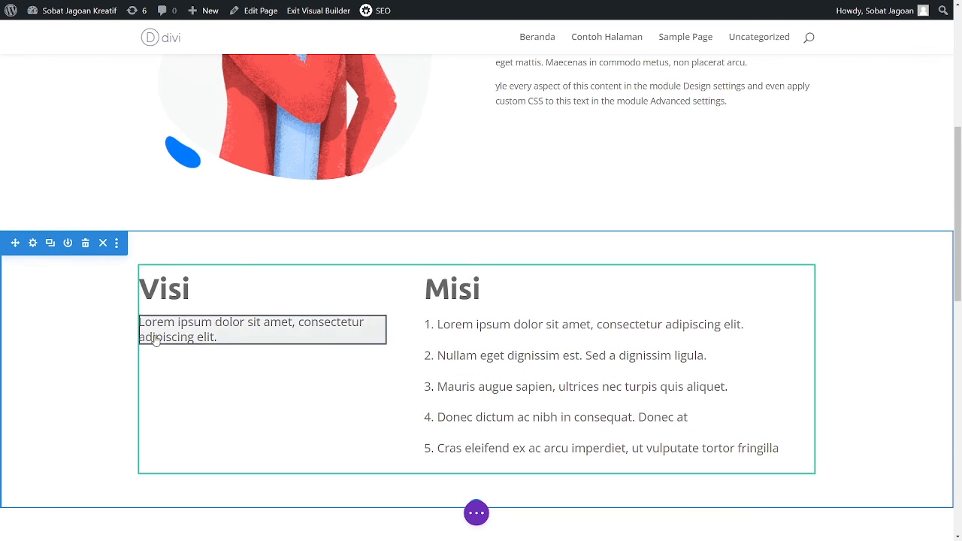
{"action": "scroll", "coordinate": [155, 339], "scroll_direction": "down", "scroll_amount": 5}
- Publish the finished "Tentang Kami" page
{"action": "scroll", "coordinate": [154, 335], "scroll_direction": "up", "scroll_amount": 10}
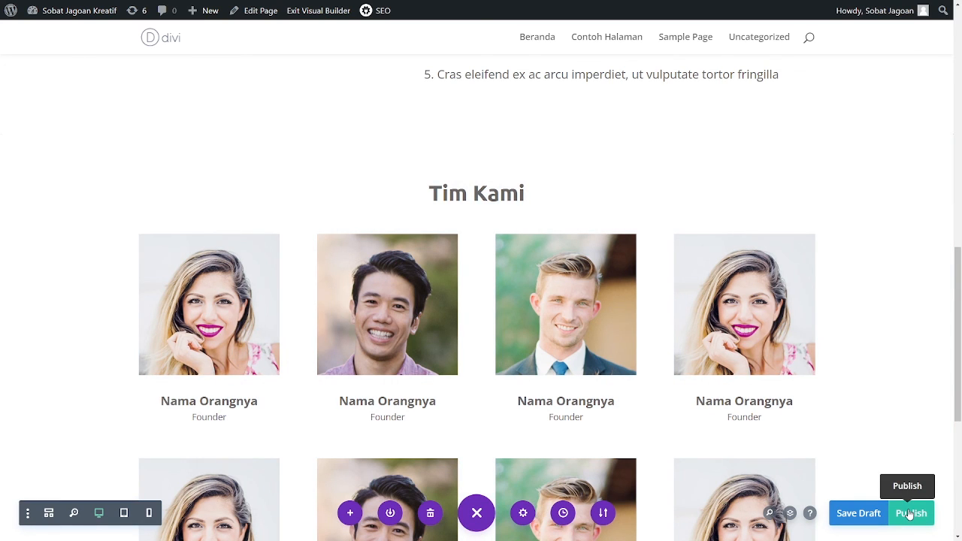
{"action": "left_click", "coordinate": [910, 513]}
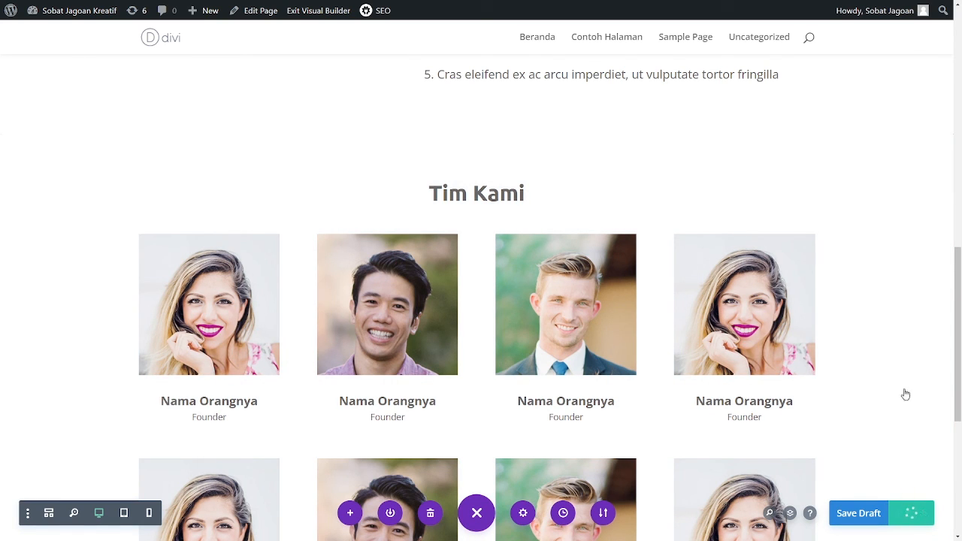